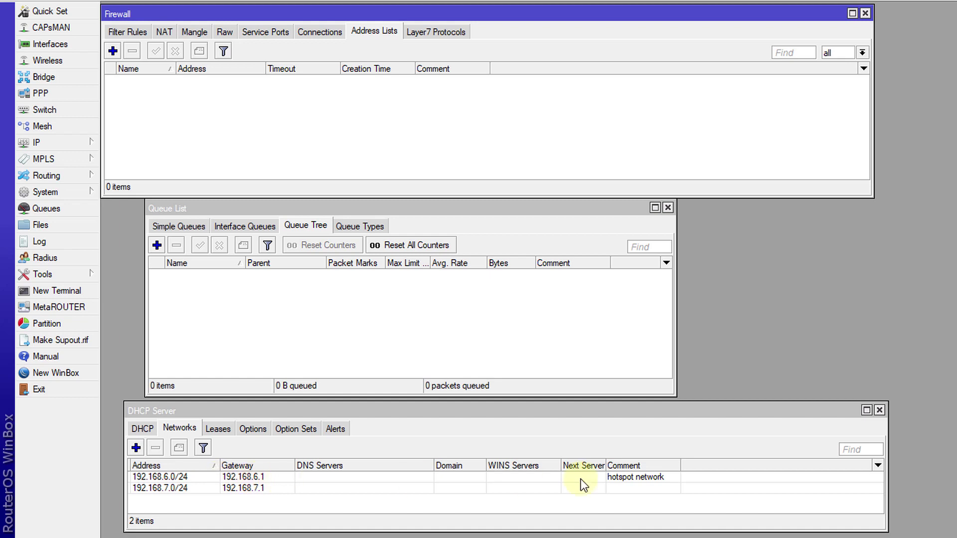
# Add a firewall address list entry named hotspot with the address 192.168.6.0/24
pyautogui.click(113, 51)
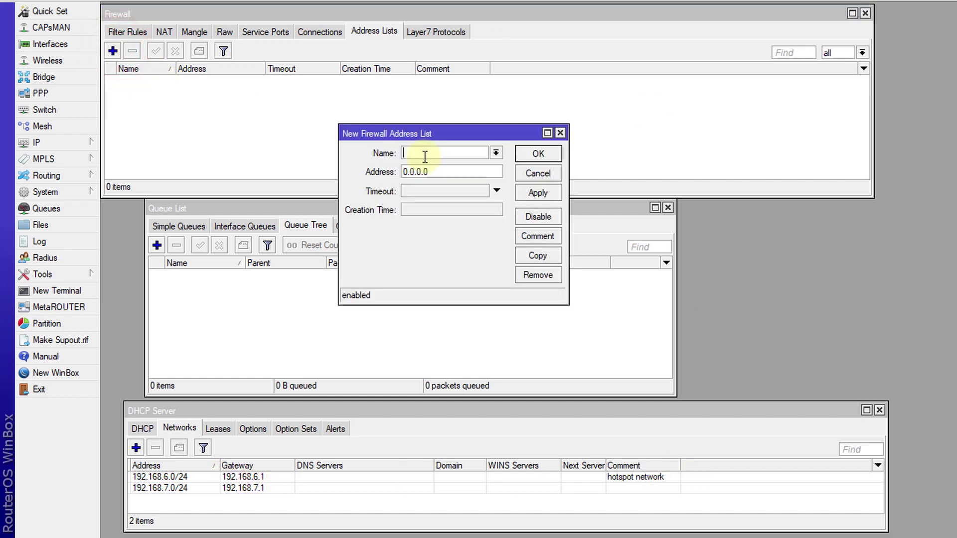
pyautogui.write('hotspot')
pyautogui.click(454, 173)
pyautogui.write('192.168.6.0/24')
pyautogui.click(532, 154)
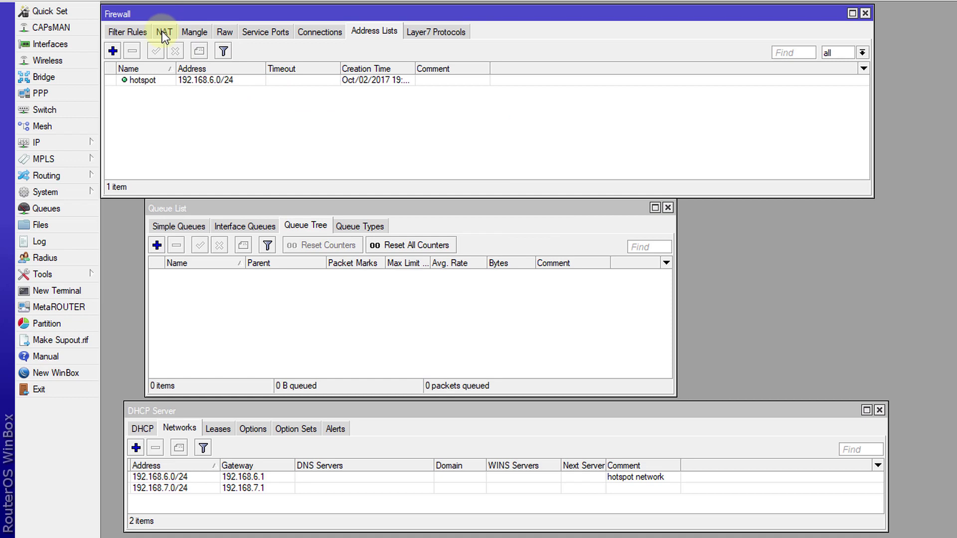
# Create a new mangle rule with chain forward and incoming interface ether1-WAN
pyautogui.click(188, 31)
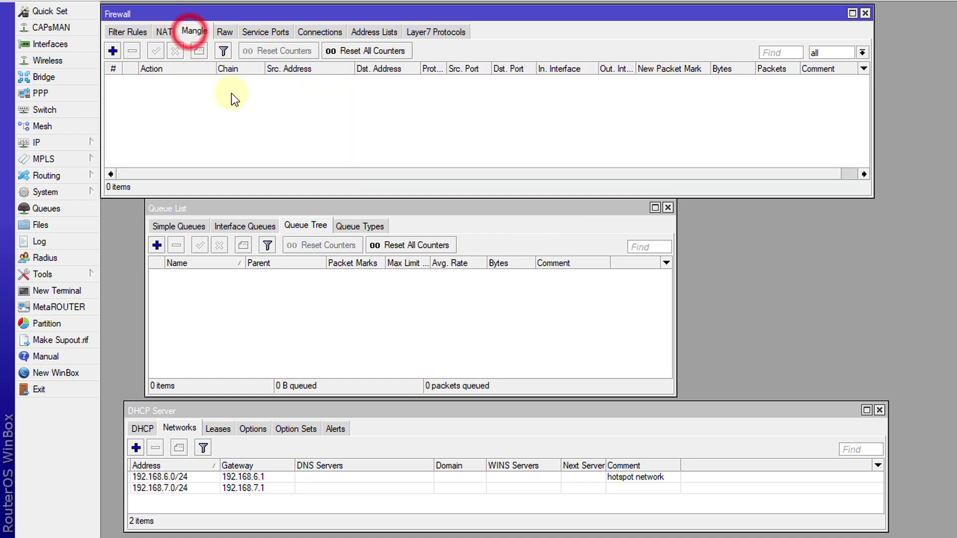
pyautogui.click(113, 51)
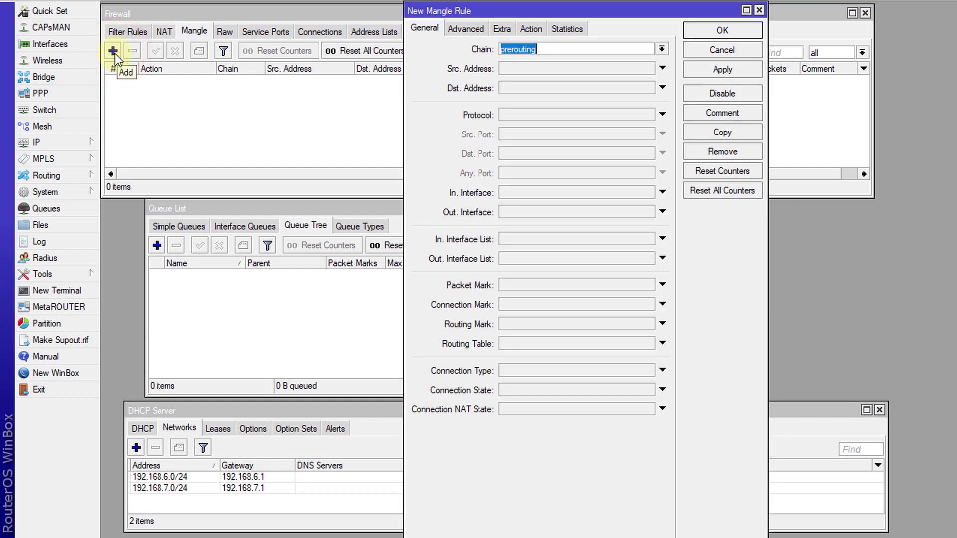
pyautogui.click(661, 49)
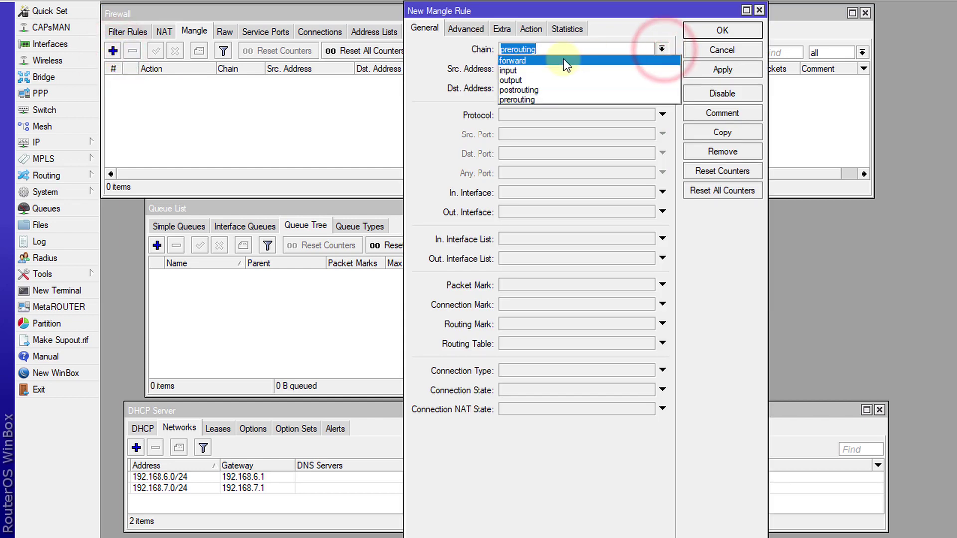
pyautogui.click(563, 59)
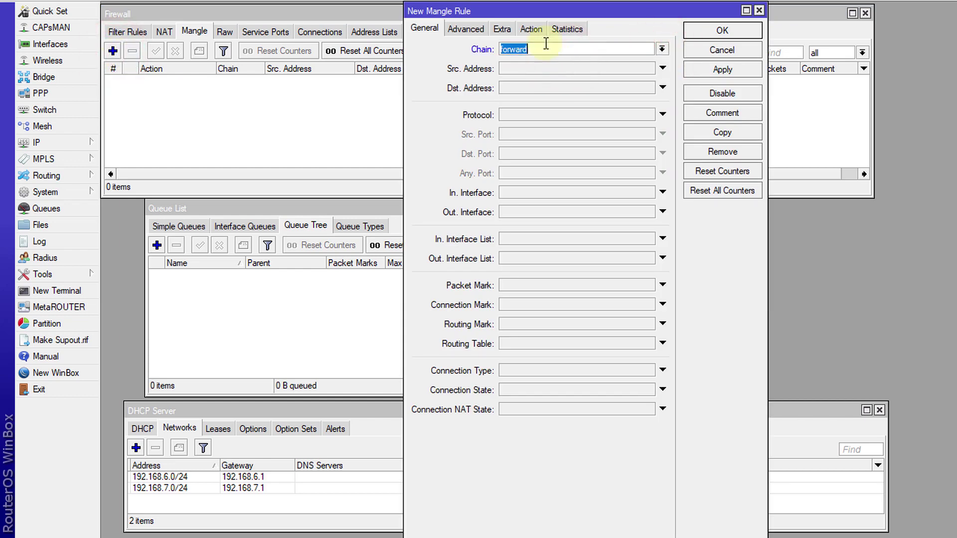
pyautogui.click(540, 193)
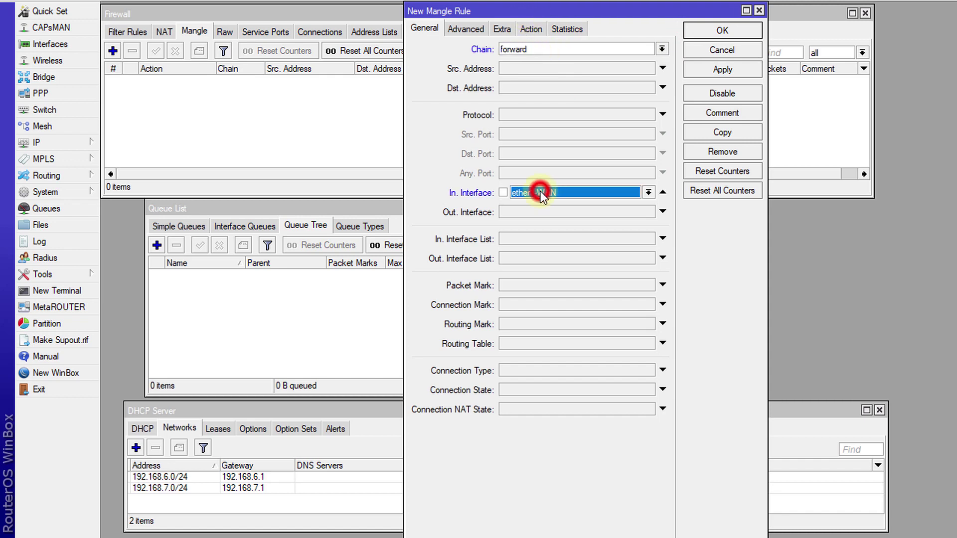
# Set the new mangle rule's destination address list to hotspot
pyautogui.click(470, 29)
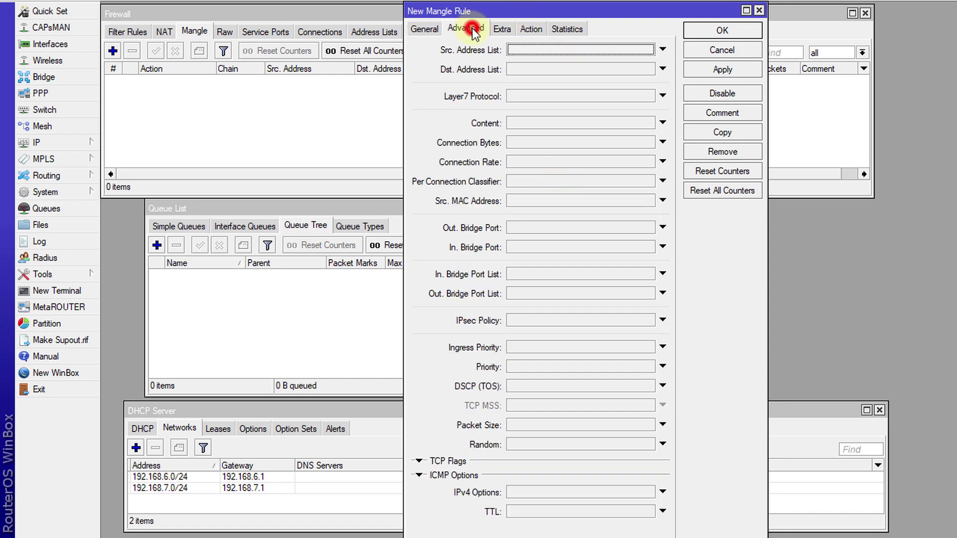
pyautogui.click(579, 65)
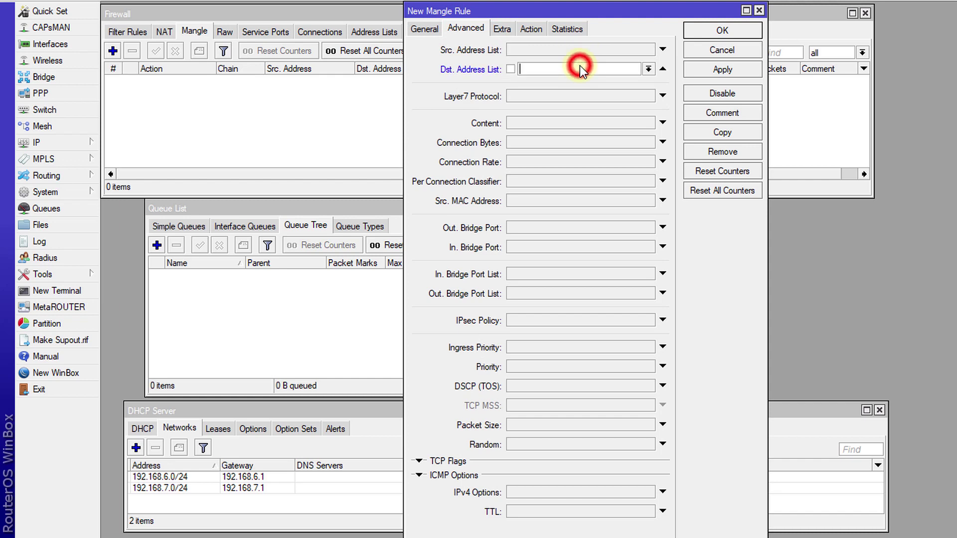
pyautogui.click(649, 69)
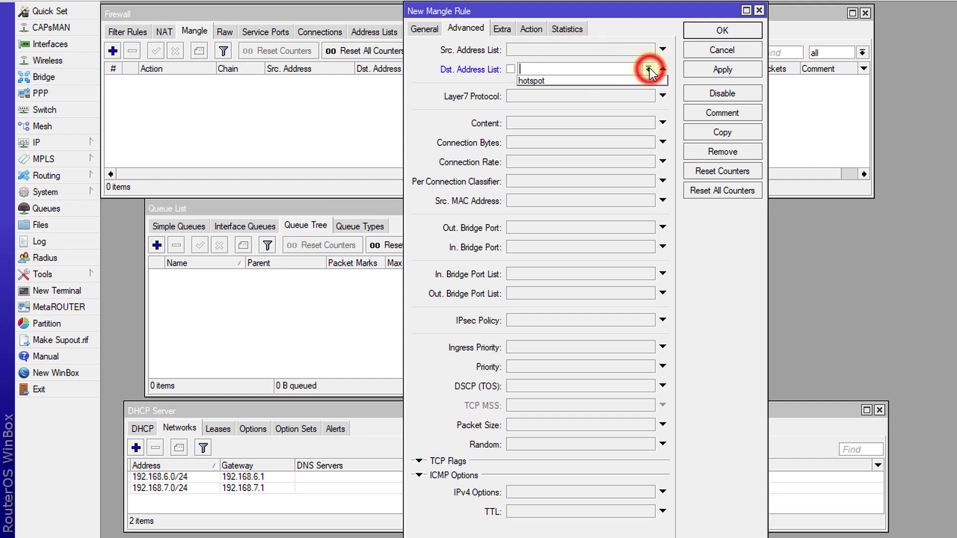
pyautogui.click(547, 81)
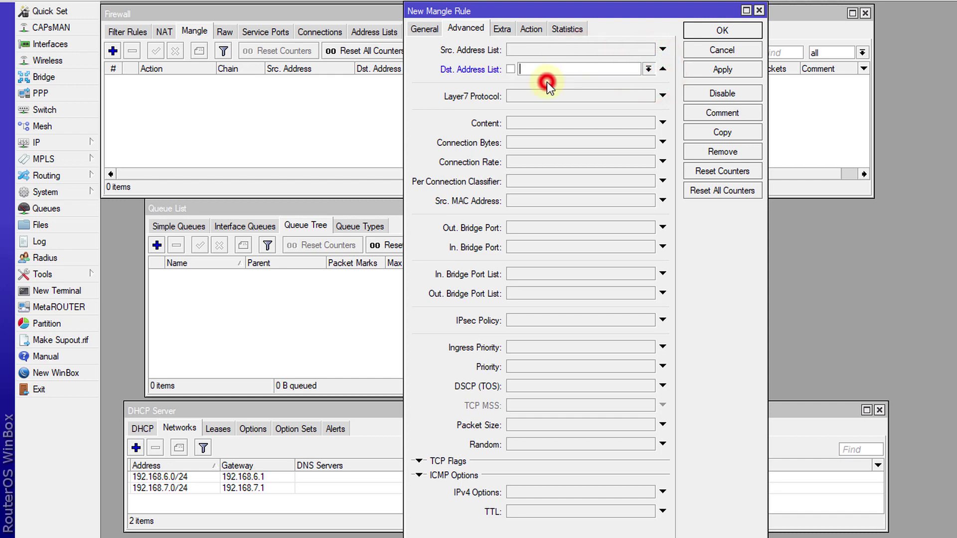
# Set the rule's action to mark connection with the new connection mark dw-conn
pyautogui.click(530, 27)
pyautogui.click(574, 49)
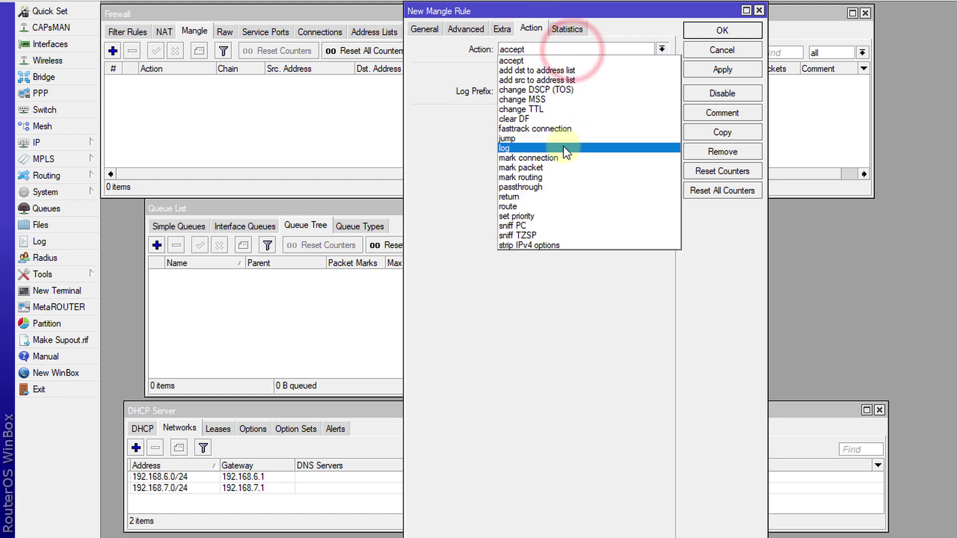
pyautogui.click(559, 156)
pyautogui.click(557, 117)
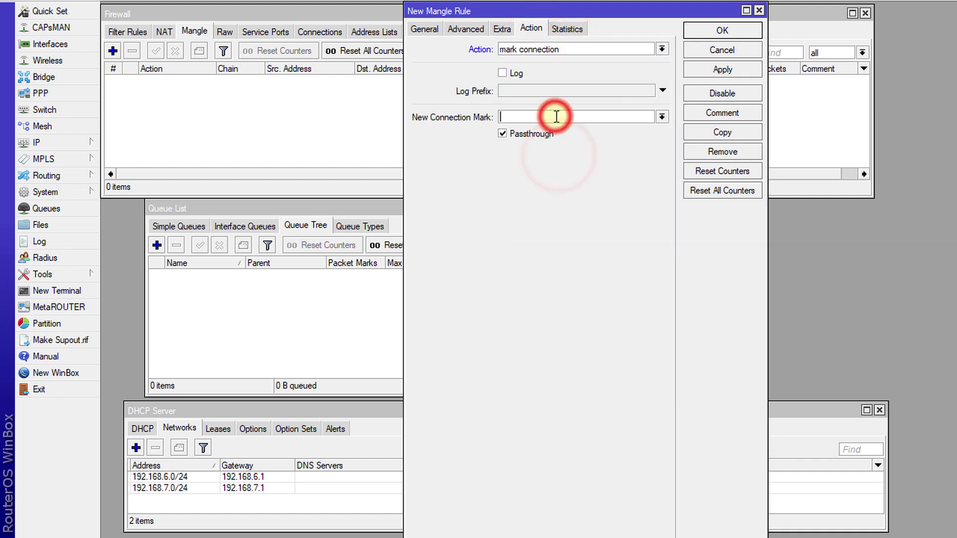
pyautogui.write('dw-conn')
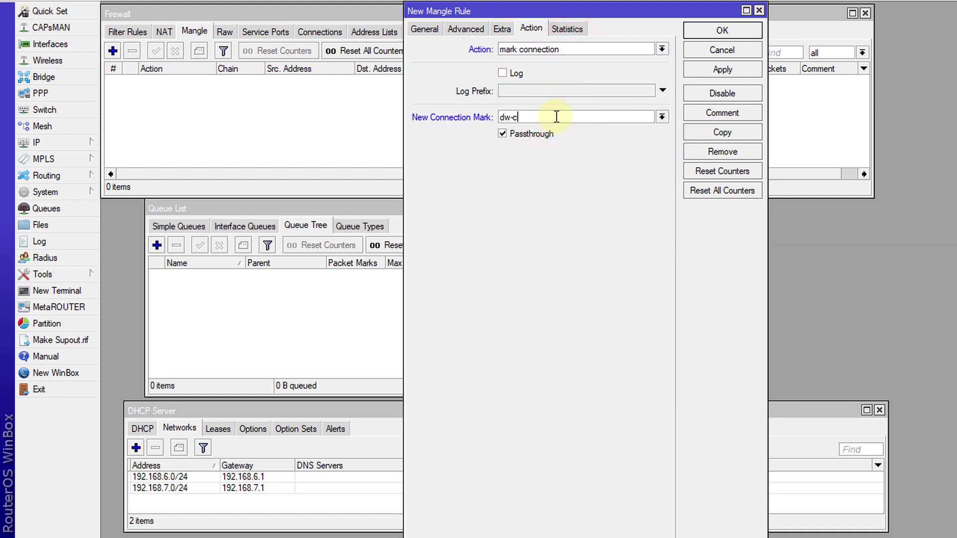
# Reuse the connection mark name dw-conn as the rule's comment and save the mangle rule
pyautogui.doubleClick(557, 117)
pyautogui.hotkey('ctrl', 'c')
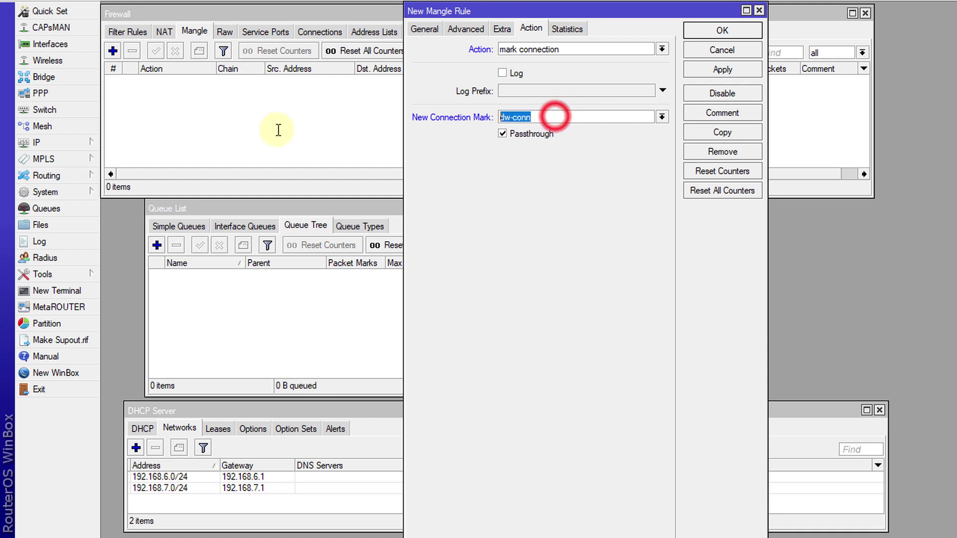
pyautogui.click(705, 116)
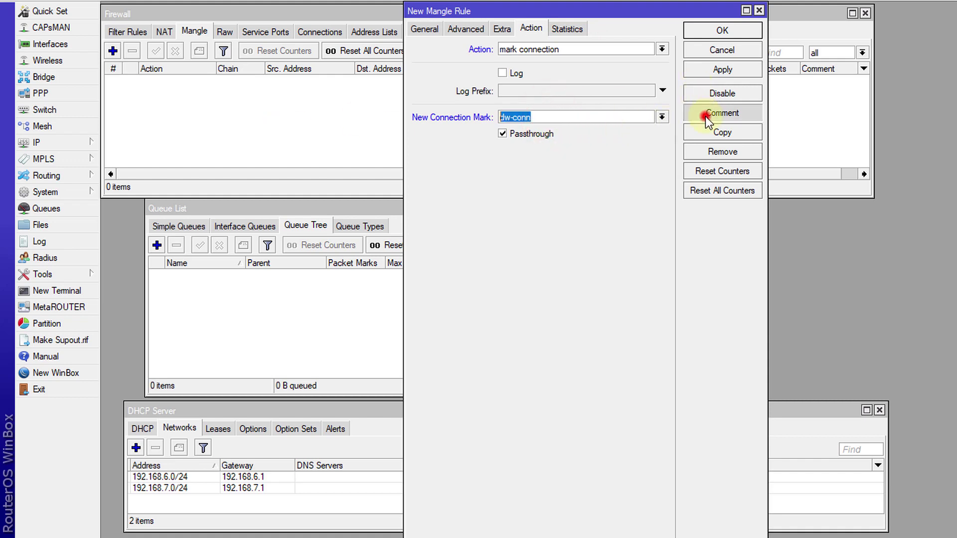
pyautogui.hotkey('ctrl', 'v')
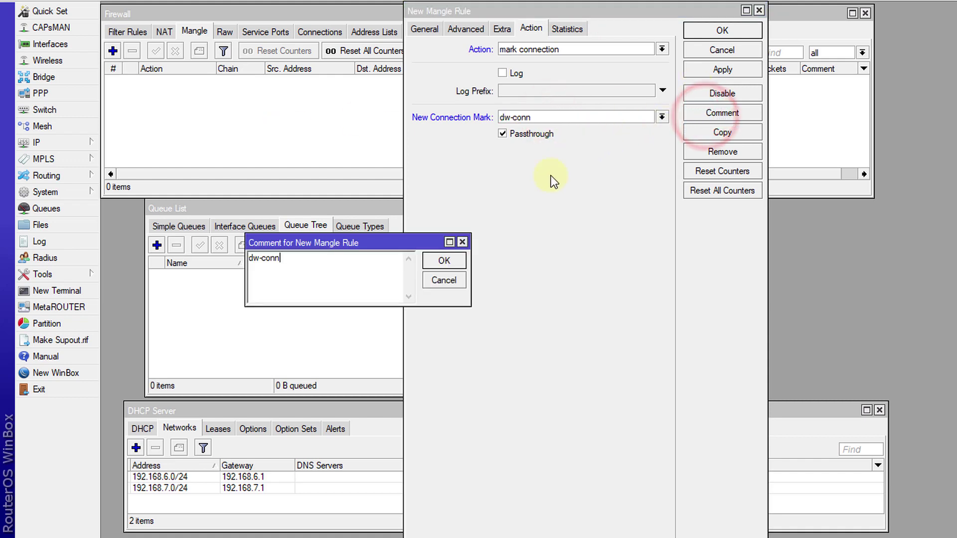
pyautogui.click(444, 260)
pyautogui.click(710, 29)
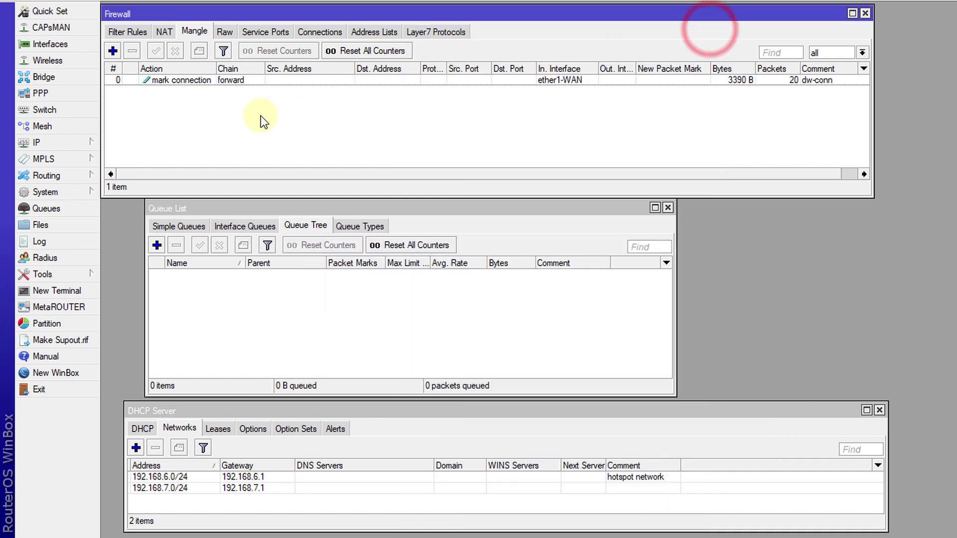
# Create a second mangle rule with chain forward, protocol 6 (tcp) and any port 80,443
pyautogui.click(114, 52)
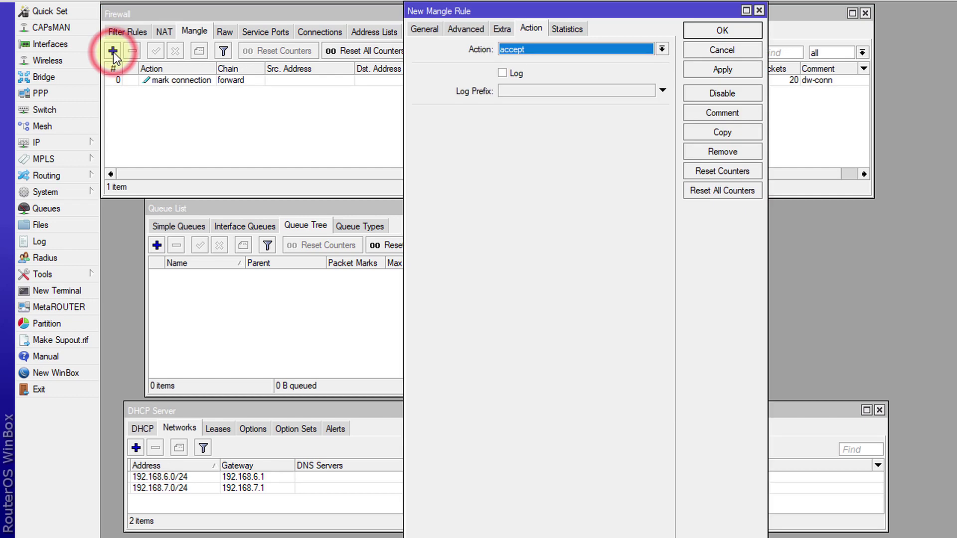
pyautogui.click(425, 29)
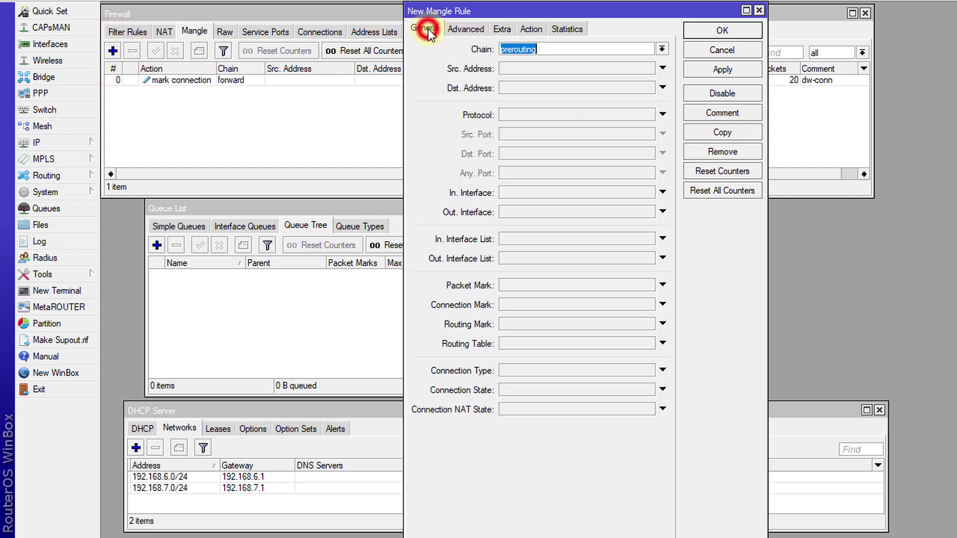
pyautogui.click(662, 48)
pyautogui.click(555, 62)
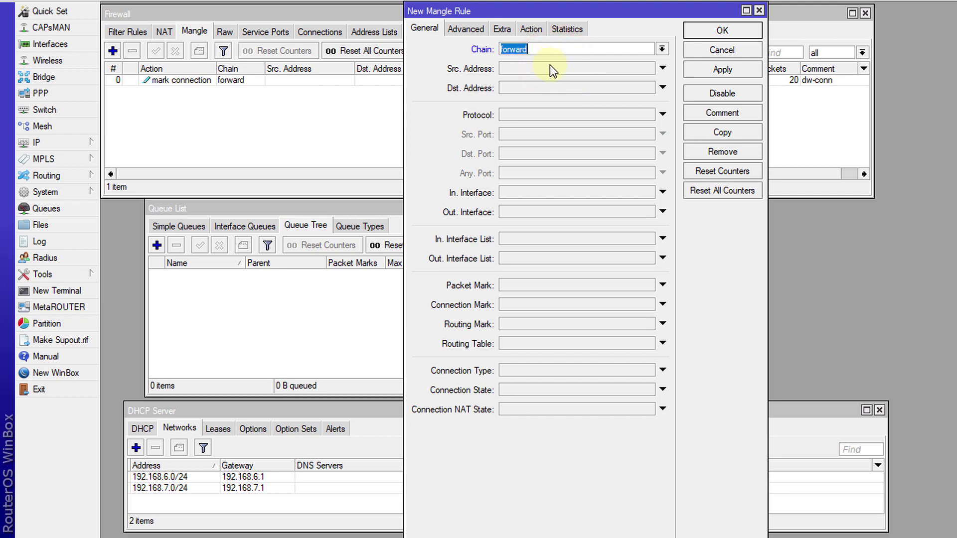
pyautogui.click(531, 114)
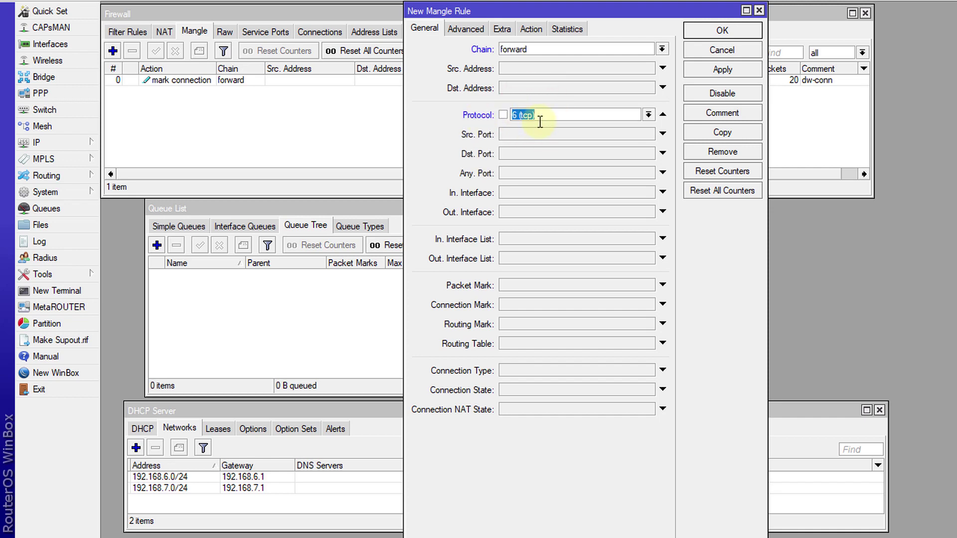
pyautogui.click(532, 172)
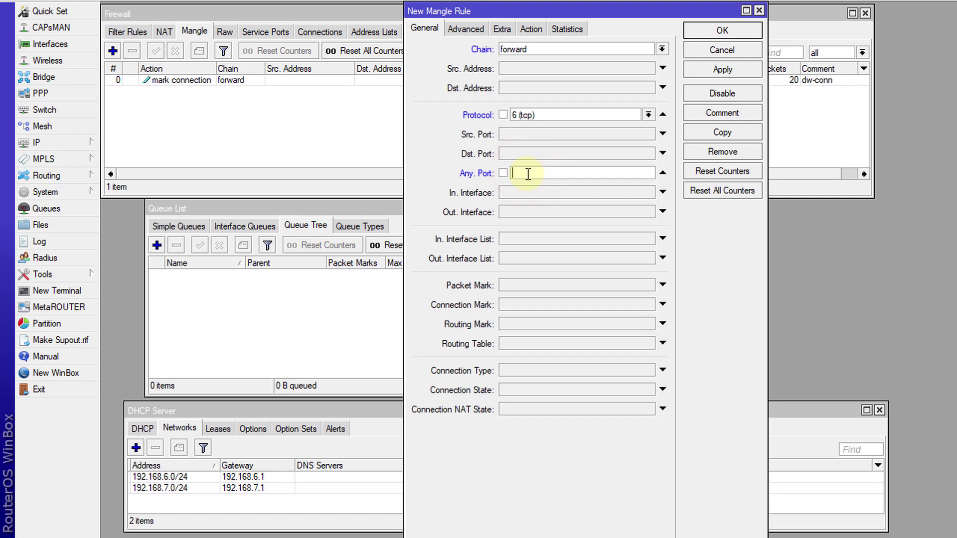
pyautogui.write('80,443')
# Match the second mangle rule to the connection mark dw-conn
pyautogui.click(541, 304)
pyautogui.click(649, 304)
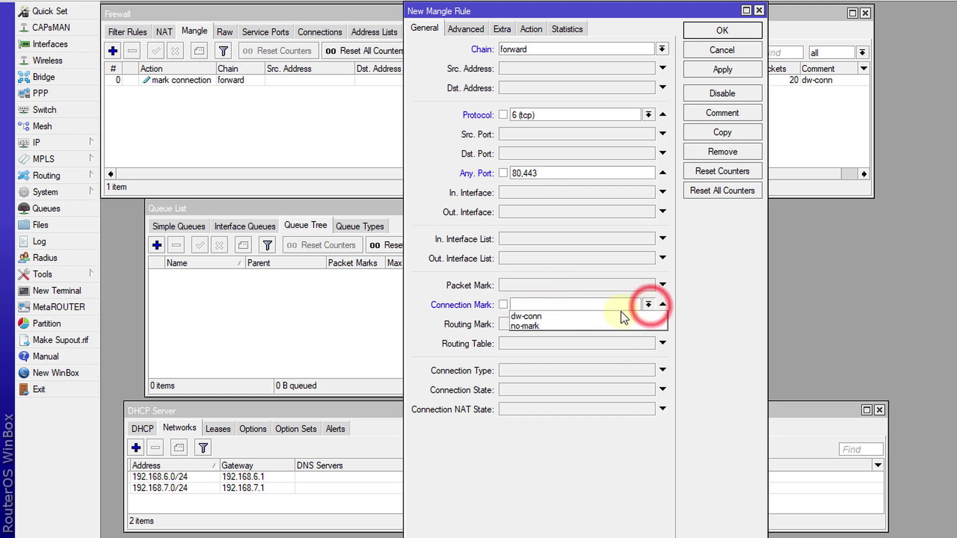
pyautogui.click(551, 315)
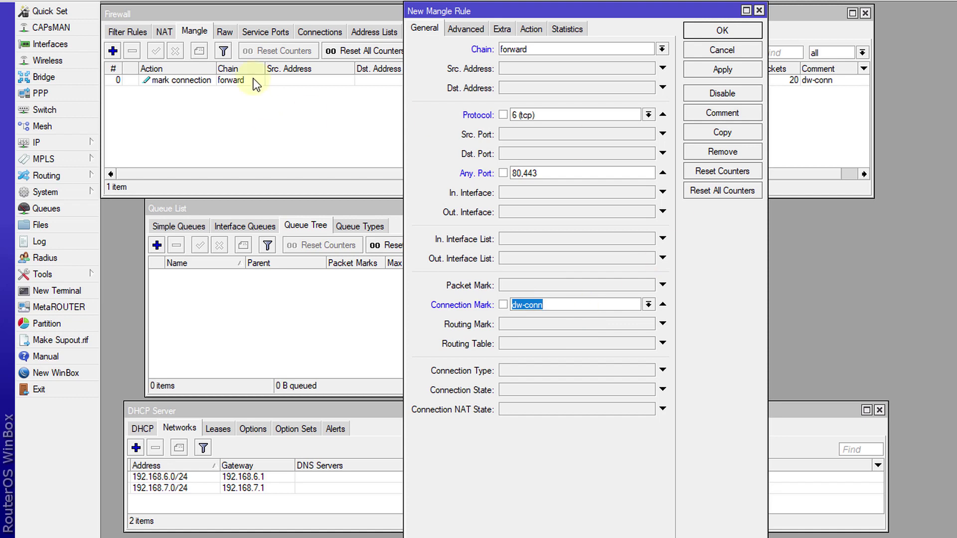
# Set the rule's action to mark packet with new packet mark browsing-pk, copy that name, and disable passthrough
pyautogui.click(532, 30)
pyautogui.click(542, 50)
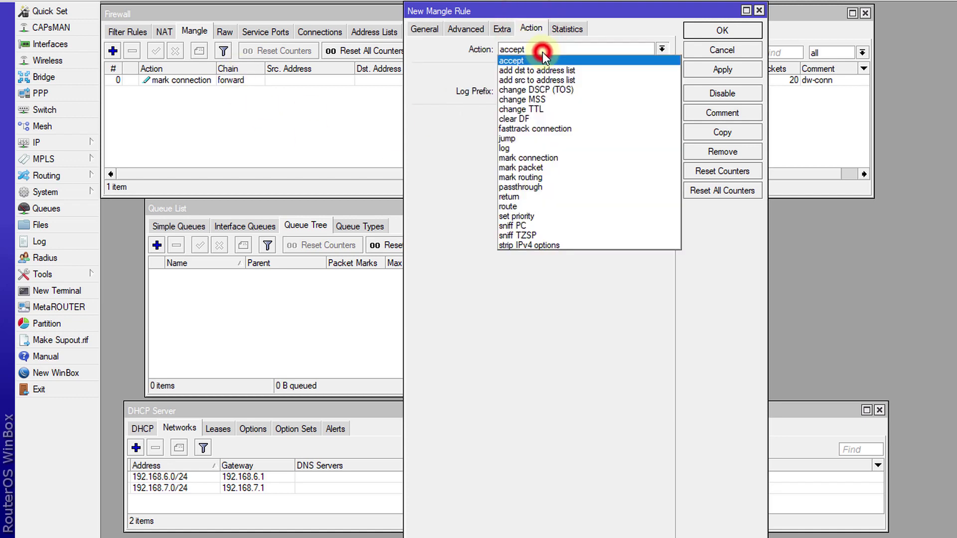
pyautogui.click(548, 167)
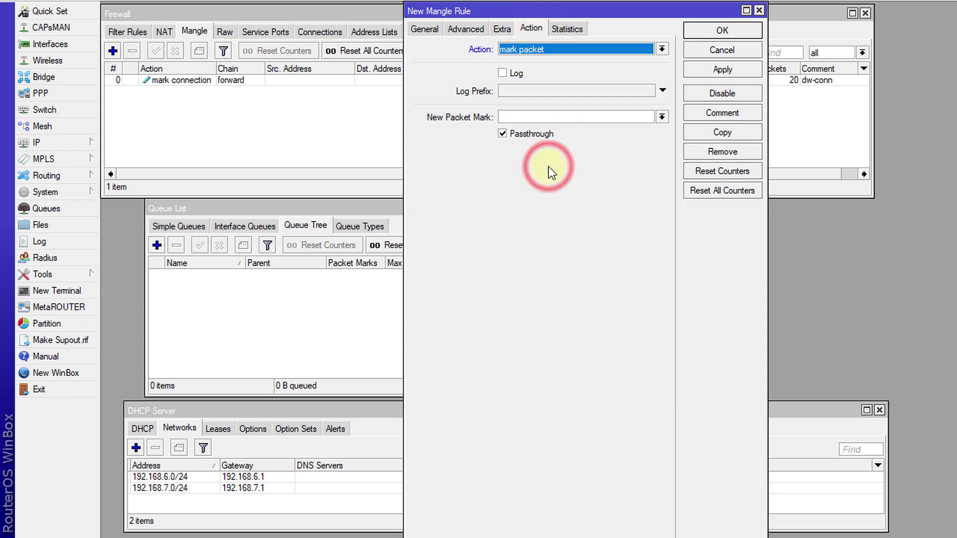
pyautogui.click(551, 117)
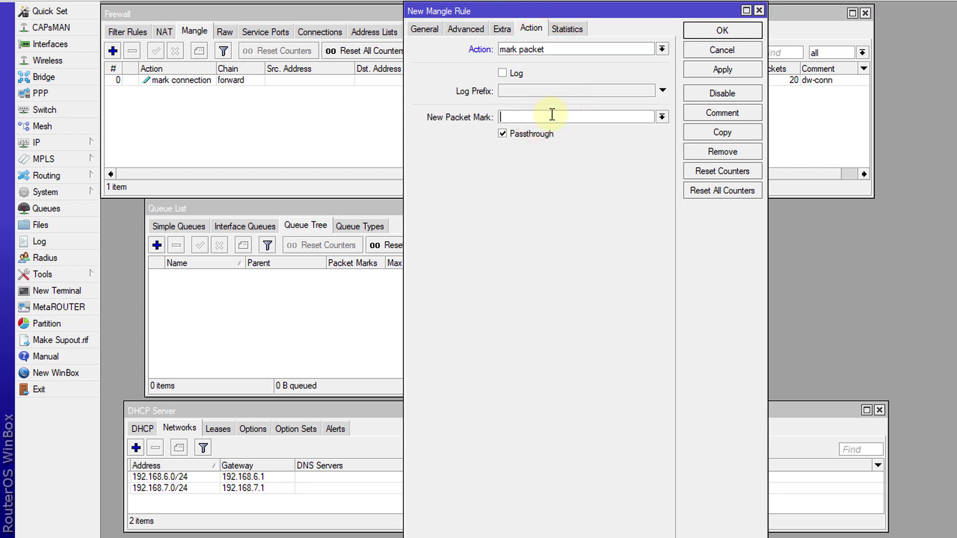
pyautogui.write('browsing-pk')
pyautogui.hotkey('ctrl', 'a')
pyautogui.hotkey('ctrl', 'c')
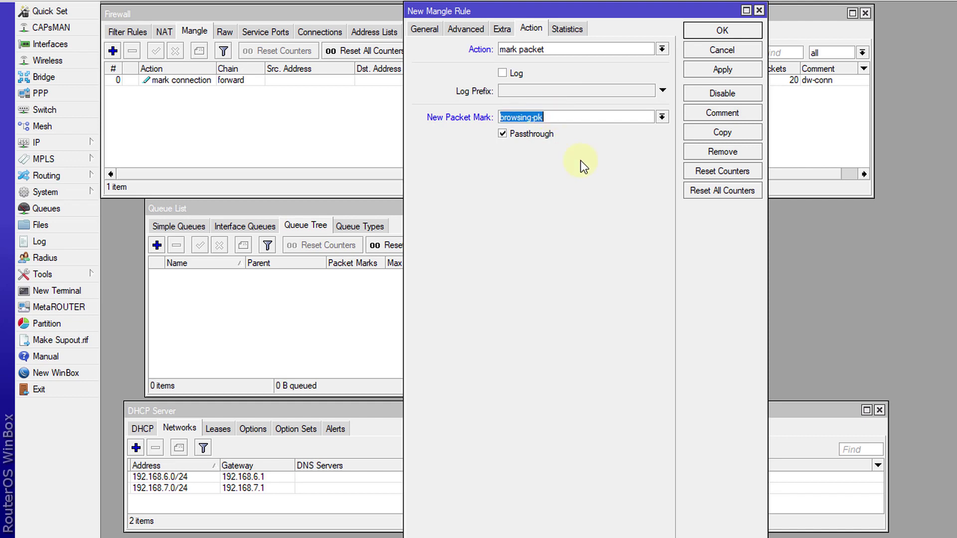
pyautogui.click(539, 155)
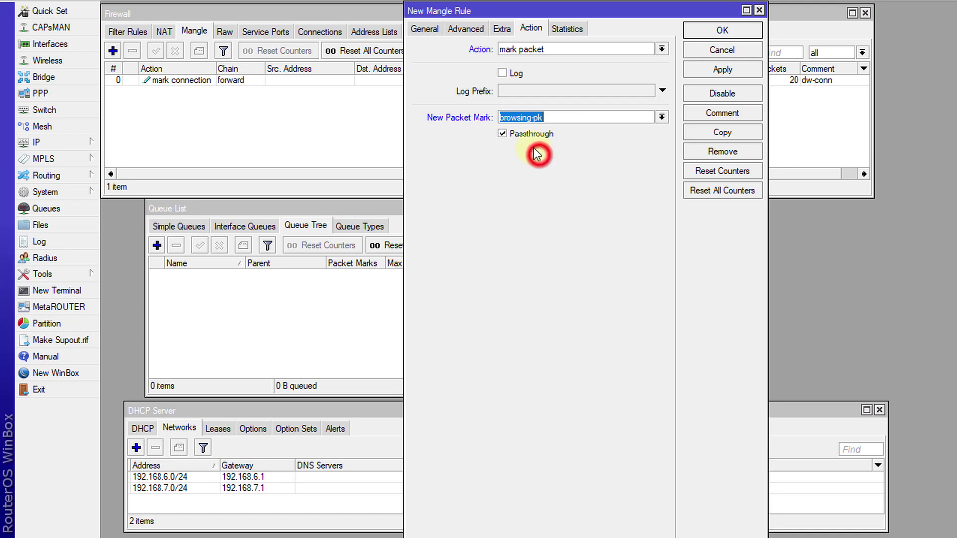
pyautogui.click(501, 136)
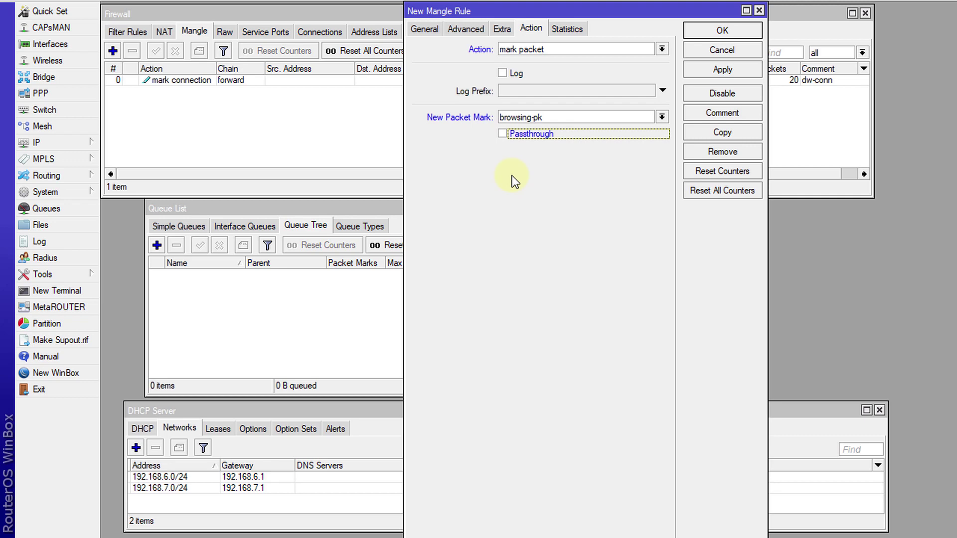
# Add the copied name browsing-pk as the rule's comment and save the packet-marking rule
pyautogui.click(712, 113)
pyautogui.hotkey('ctrl', 'v')
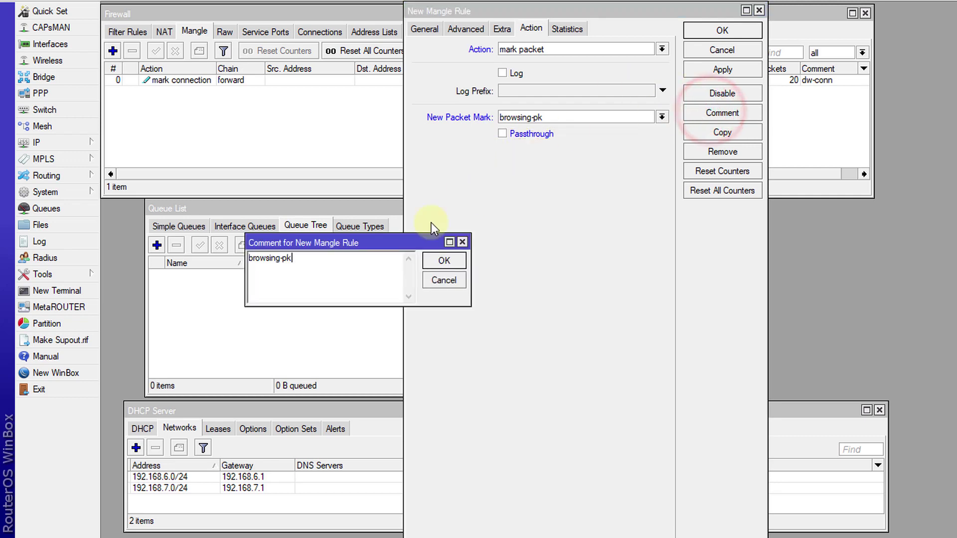
pyautogui.click(443, 260)
pyautogui.click(721, 30)
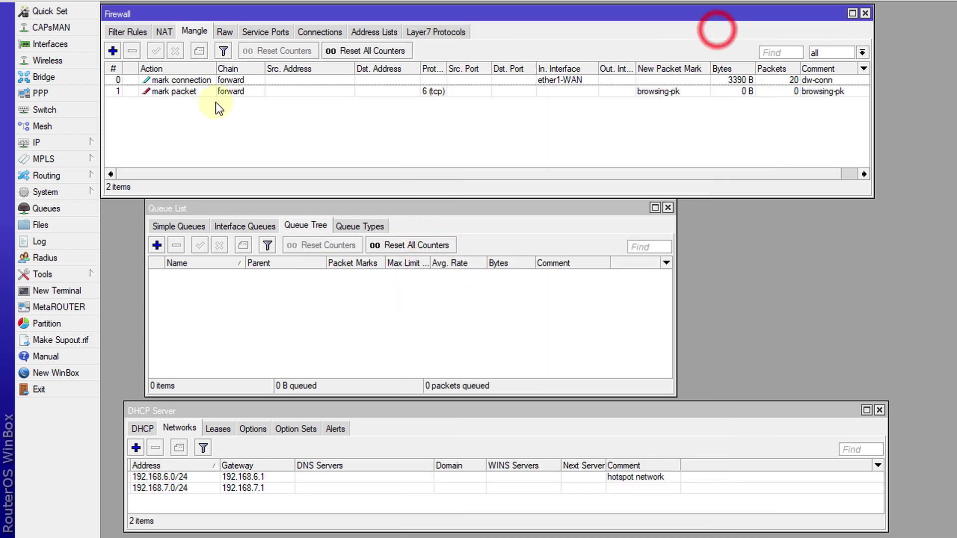
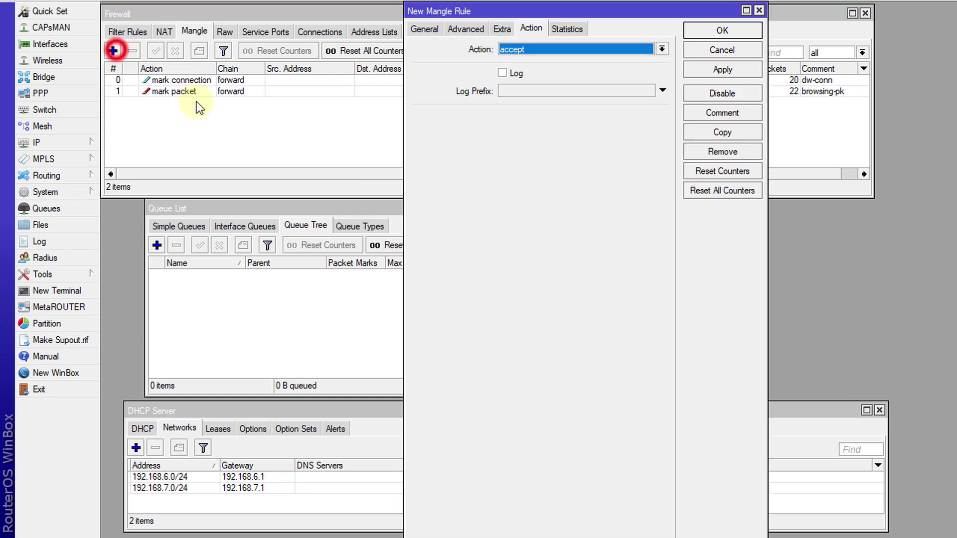
# Set the third mangle rule's chain to forward and match it to the connection mark dw-conn
pyautogui.click(428, 31)
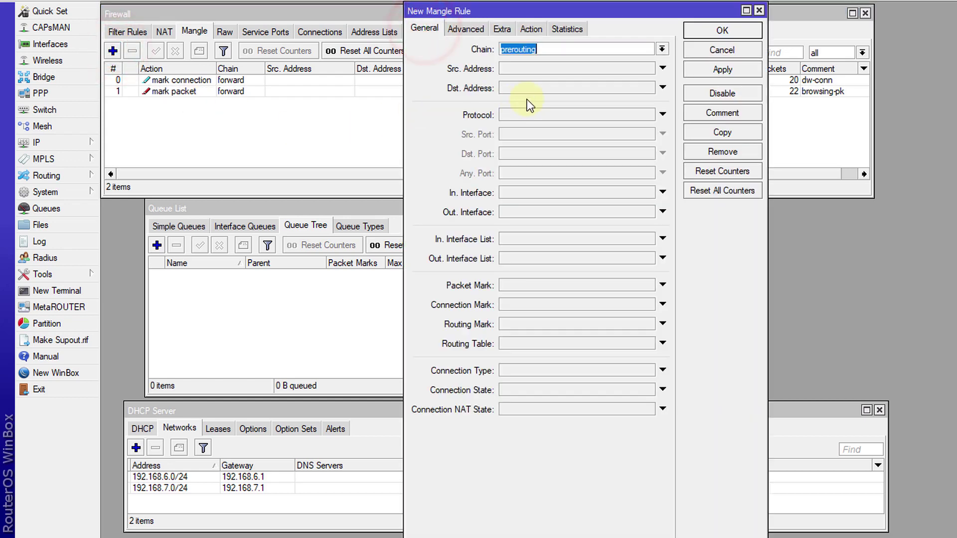
pyautogui.click(662, 48)
pyautogui.click(602, 59)
pyautogui.click(548, 305)
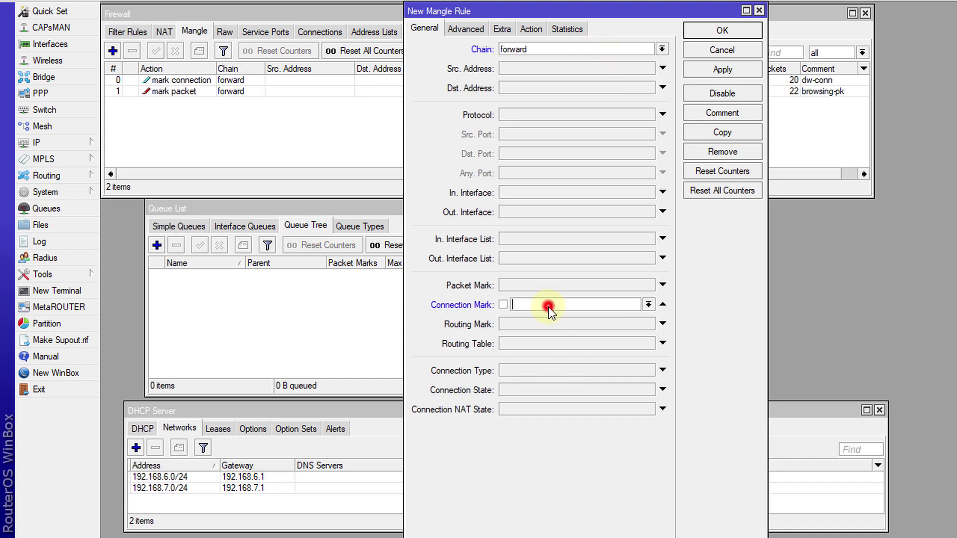
pyautogui.click(647, 304)
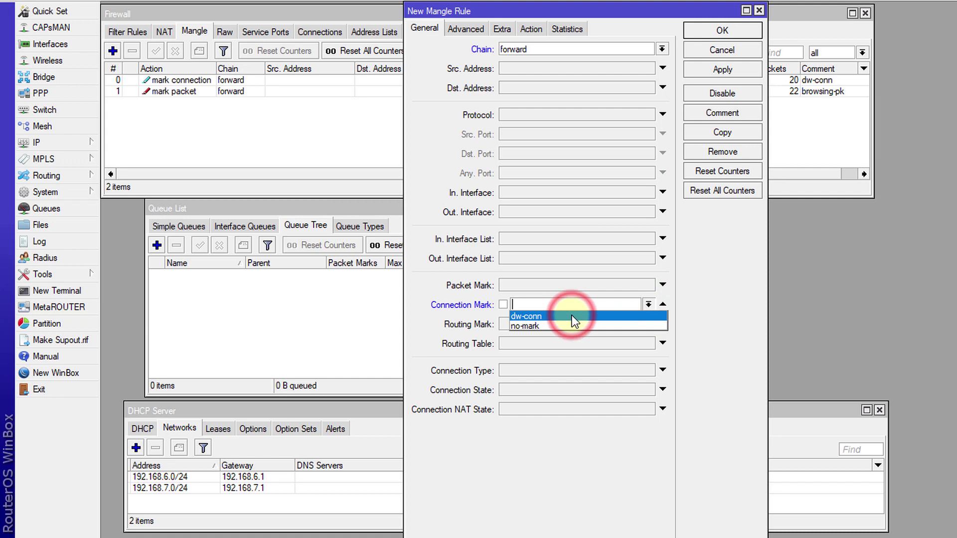
pyautogui.click(573, 317)
# Restrict the third mangle rule to the destination address list hotspot
pyautogui.click(467, 29)
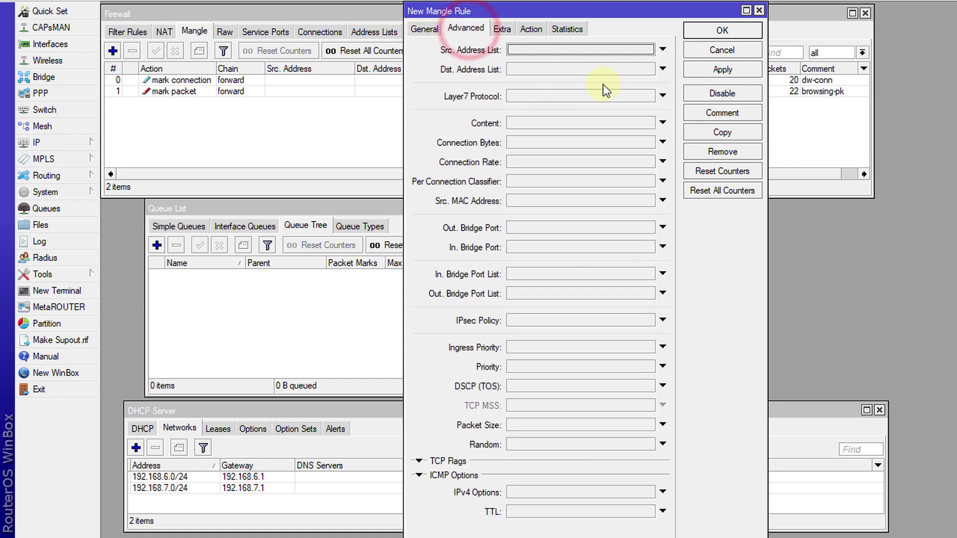
pyautogui.click(606, 70)
pyautogui.click(648, 69)
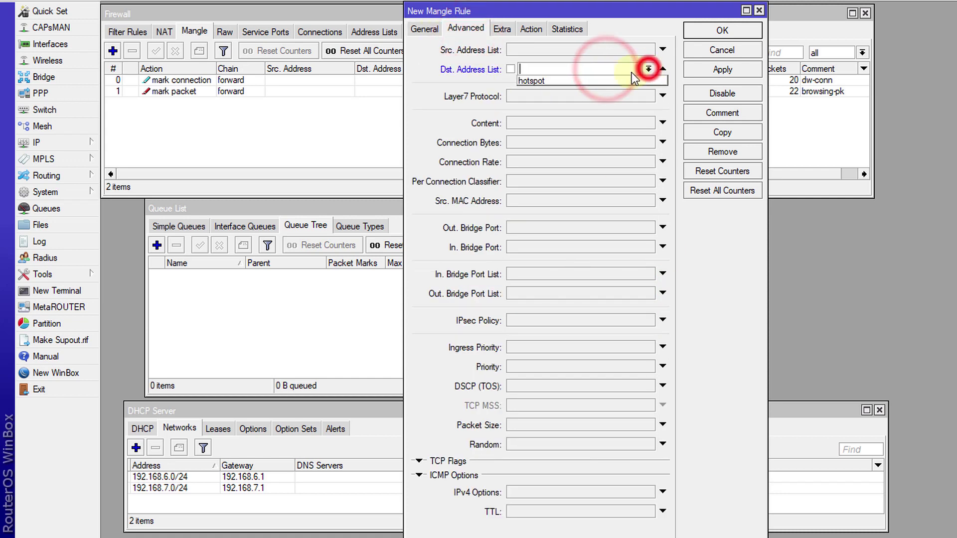
pyautogui.click(597, 81)
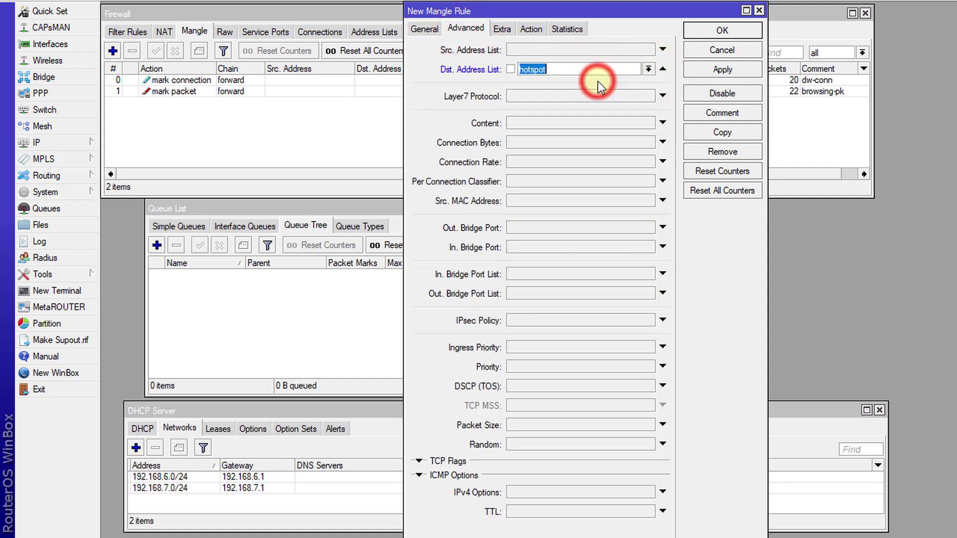
# Set the third rule's action to mark packet with new packet mark other-pk, copy that name, and disable passthrough
pyautogui.click(533, 29)
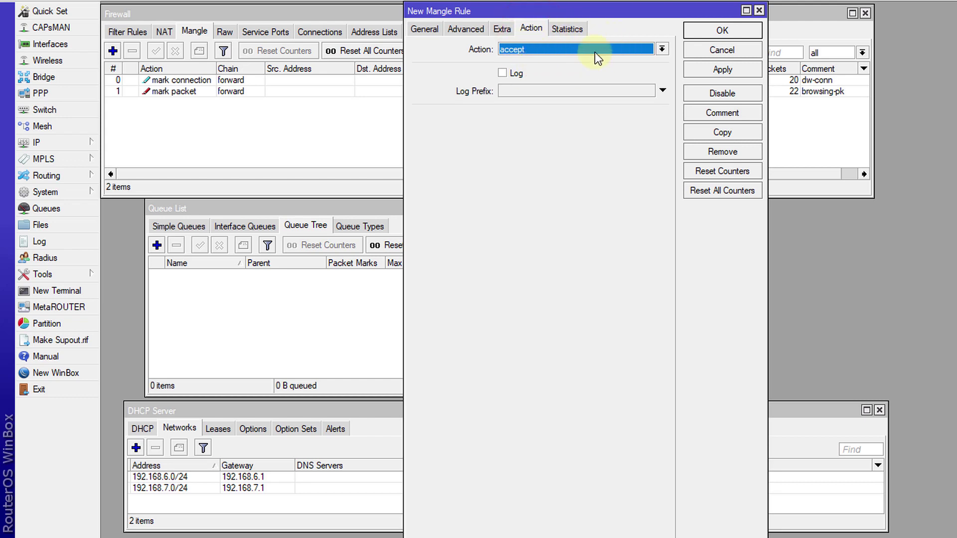
pyautogui.click(557, 50)
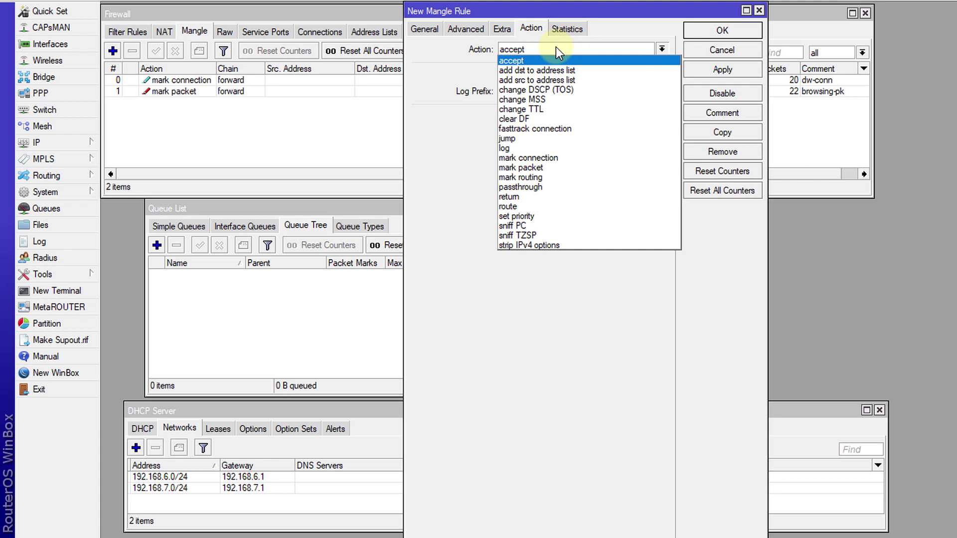
pyautogui.click(574, 168)
pyautogui.click(542, 116)
pyautogui.write('other-pk')
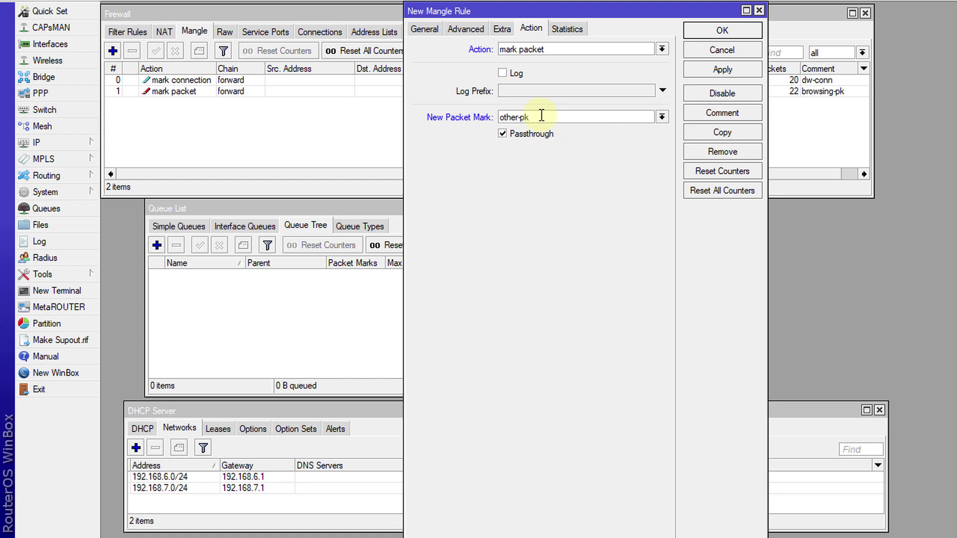
pyautogui.doubleClick(541, 117)
pyautogui.hotkey('ctrl', 'c')
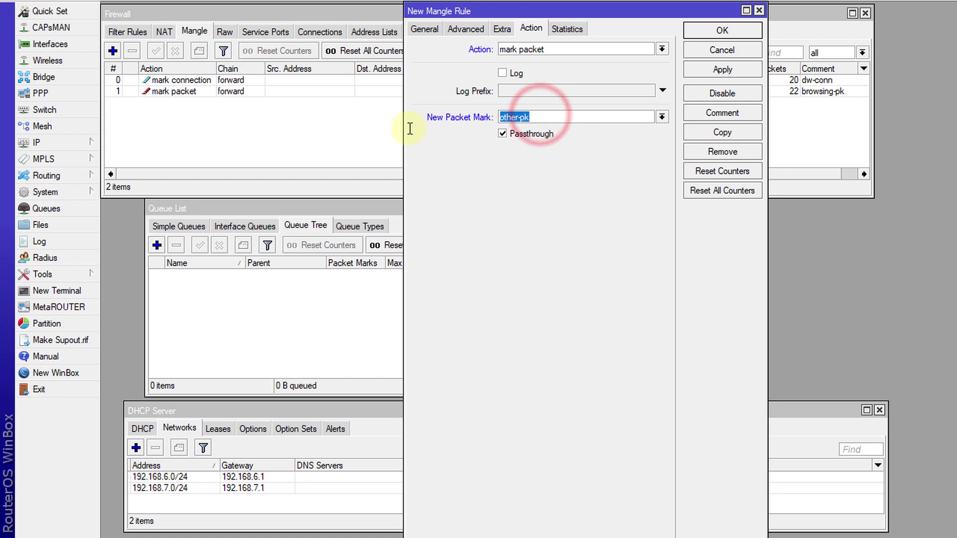
pyautogui.click(502, 134)
# Add the copied name other-pk as the third rule's comment and save the rule
pyautogui.click(722, 113)
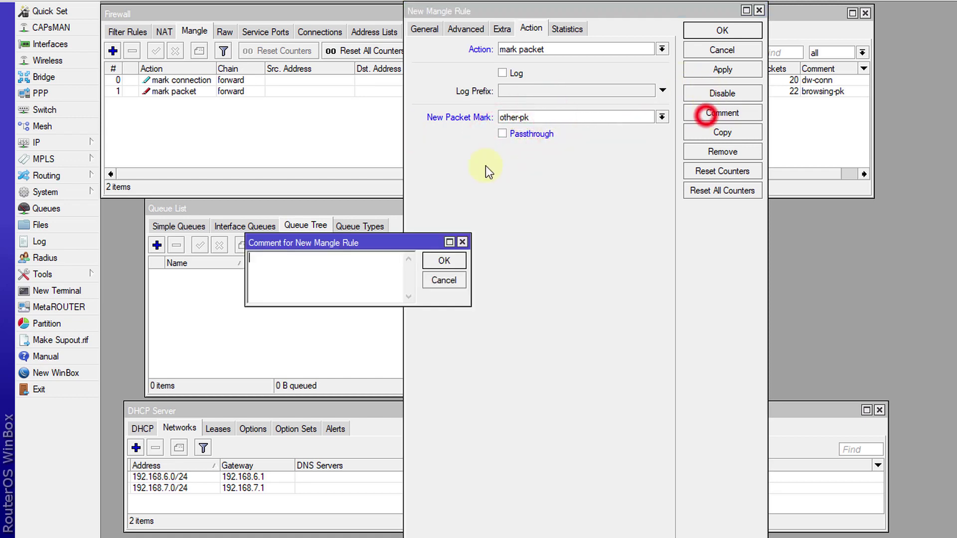
pyautogui.hotkey('ctrl', 'v')
pyautogui.click(445, 260)
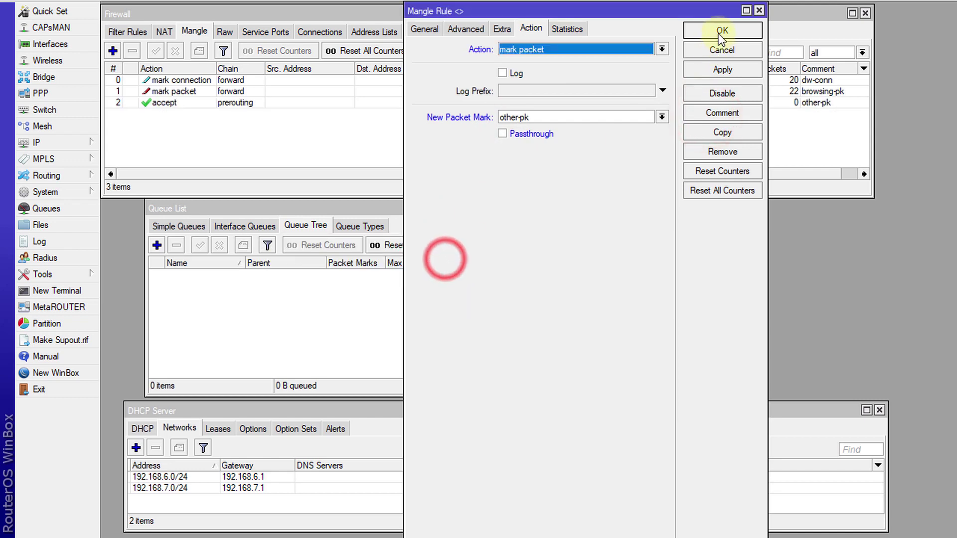
pyautogui.click(722, 32)
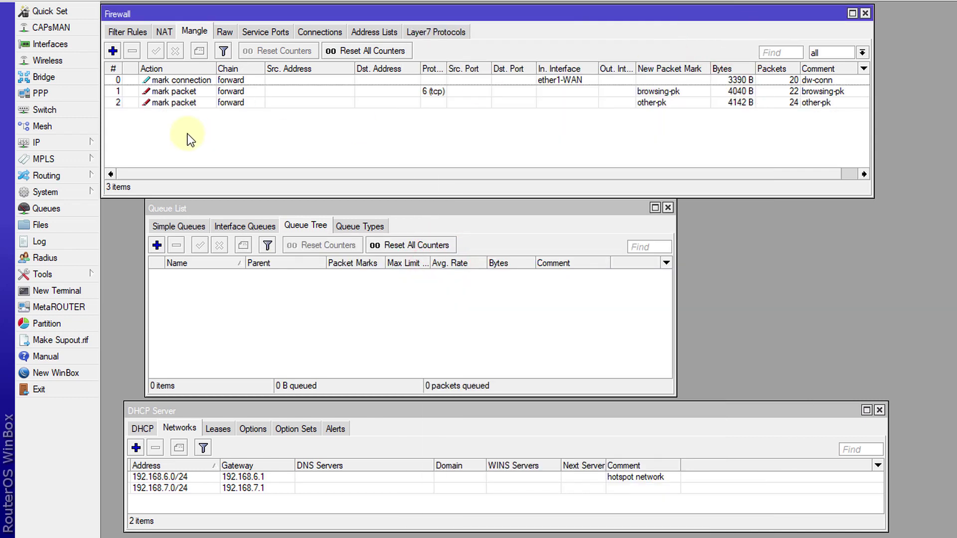
# Create a fourth mangle rule in the prerouting chain with incoming interface bridge-hotspot
pyautogui.click(113, 50)
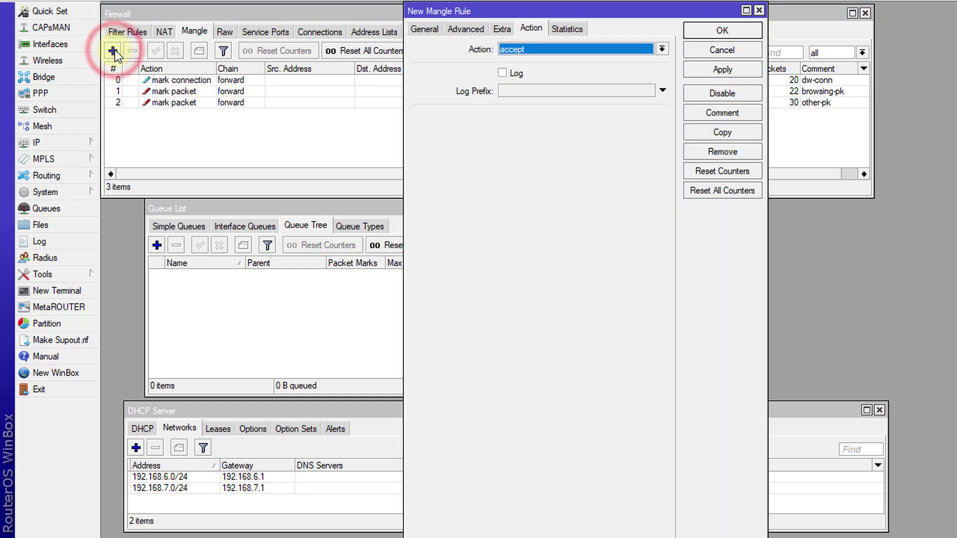
pyautogui.click(425, 28)
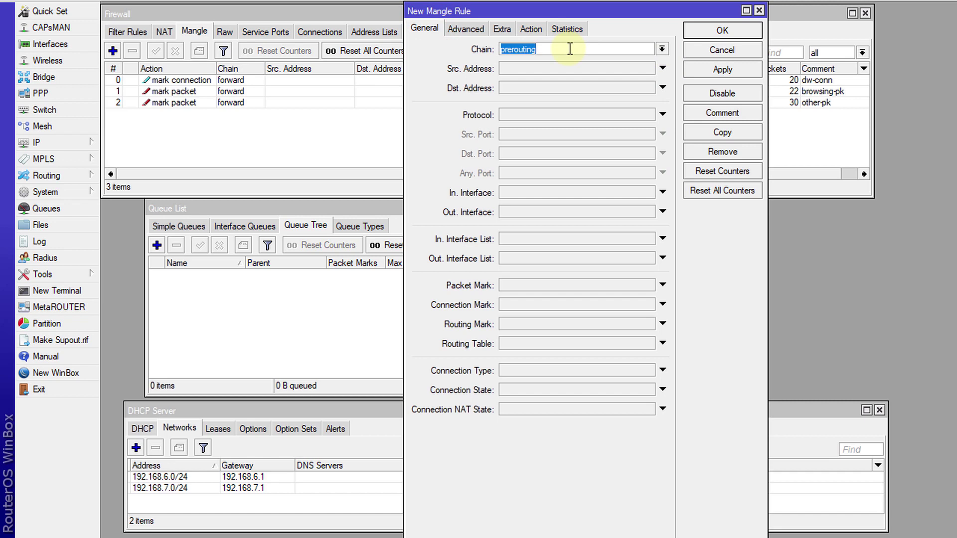
pyautogui.click(588, 193)
pyautogui.click(648, 193)
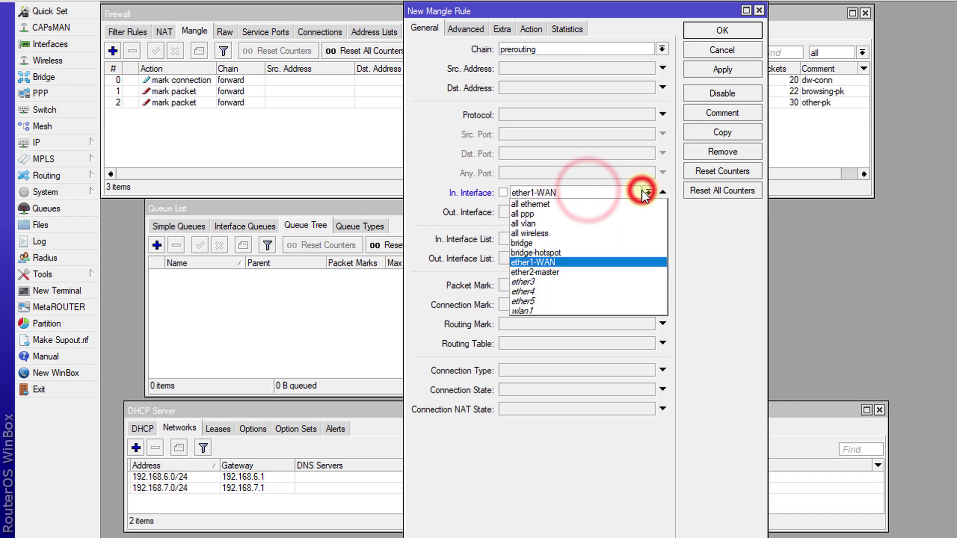
pyautogui.click(569, 254)
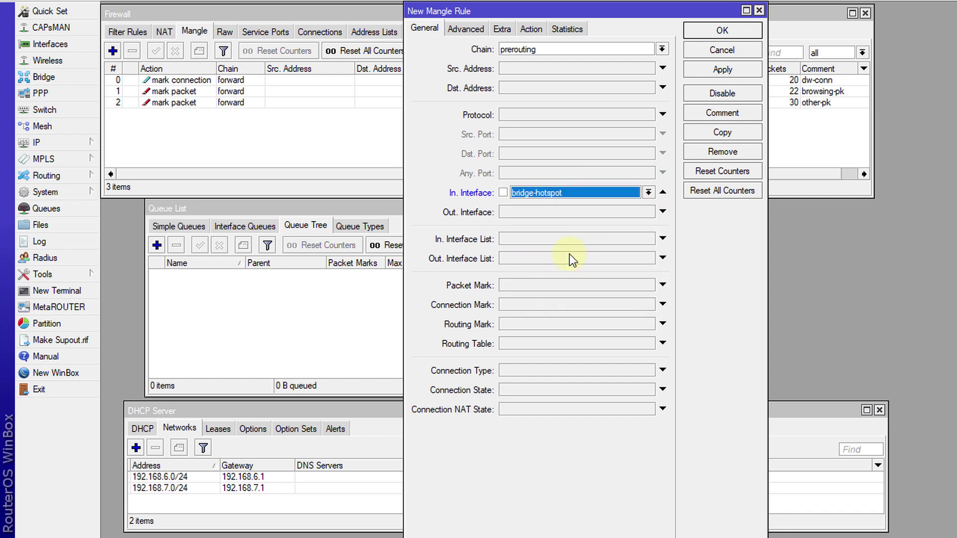
# Restrict the fourth mangle rule to the source address list hotspot
pyautogui.click(459, 29)
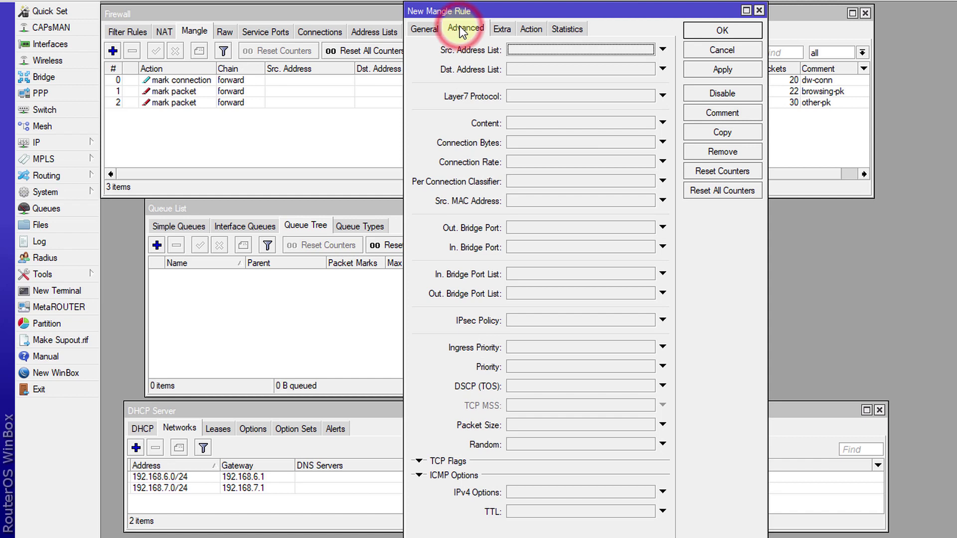
pyautogui.click(595, 52)
pyautogui.click(648, 50)
pyautogui.click(555, 64)
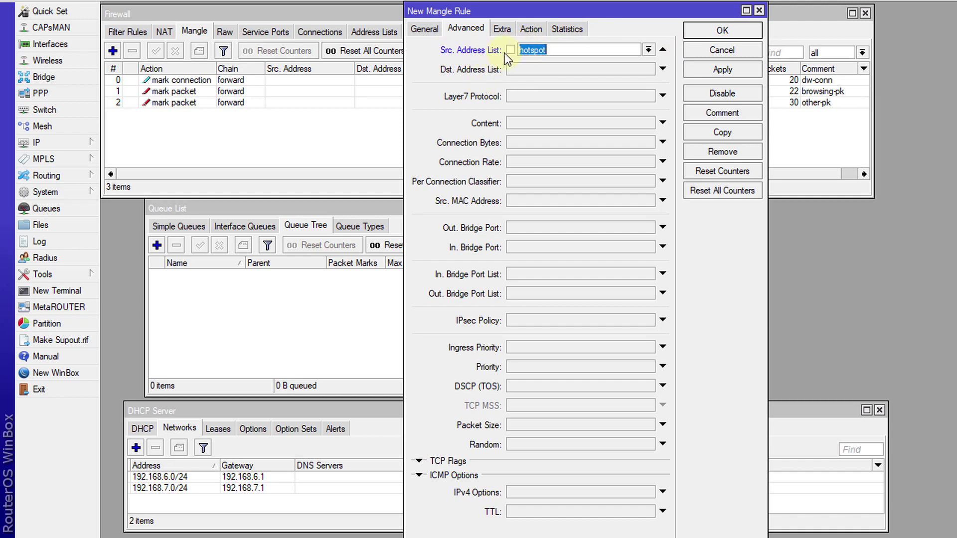
# Set the fourth rule's action to mark connection with new connection mark up-conn, and copy that name
pyautogui.click(530, 29)
pyautogui.click(545, 48)
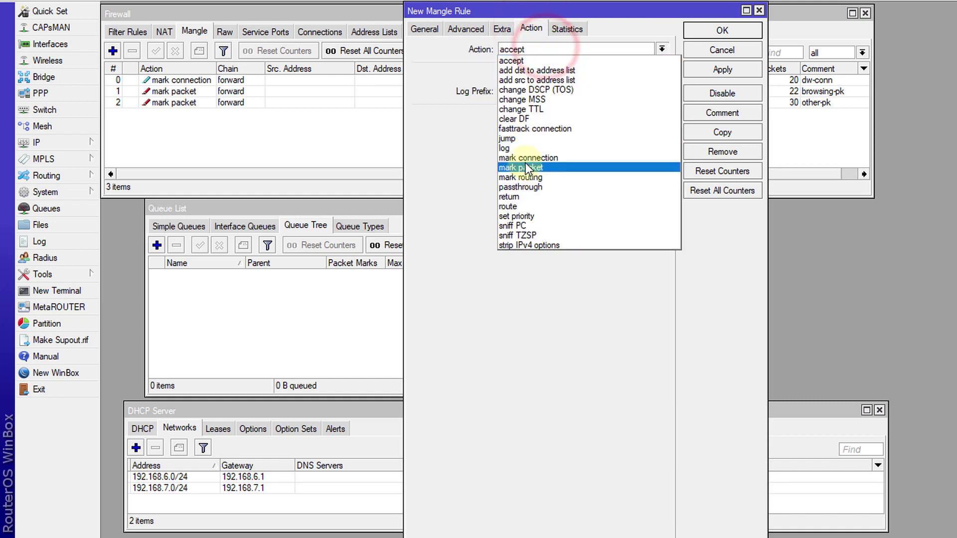
pyautogui.click(524, 158)
pyautogui.click(521, 120)
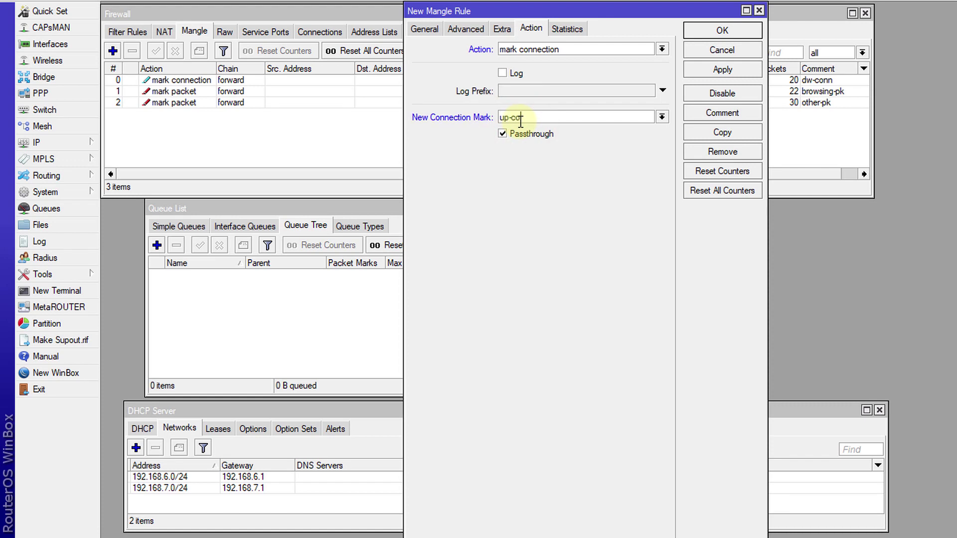
pyautogui.doubleClick(520, 122)
pyautogui.hotkey('ctrl', 'c')
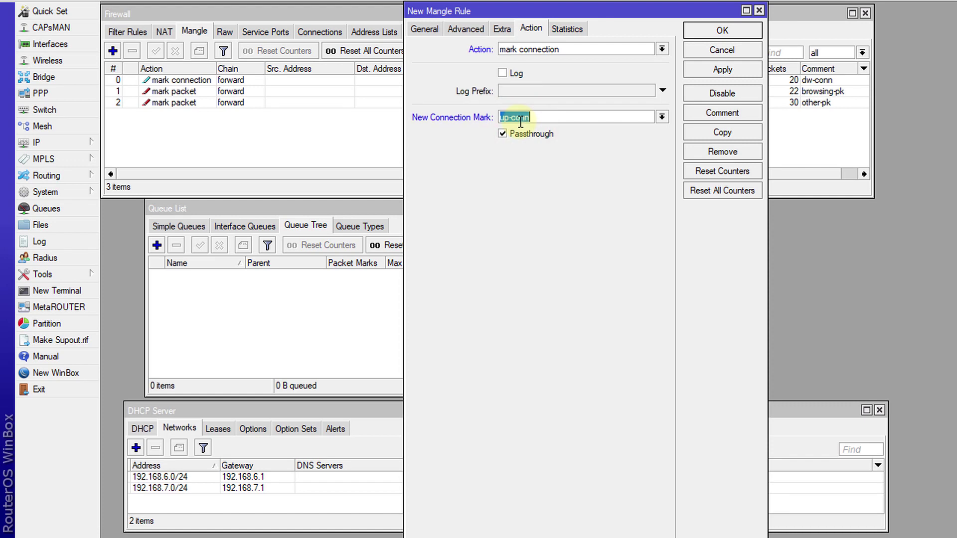
# Add the copied name up-conn as the fourth rule's comment and save the connection-marking rule
pyautogui.click(711, 111)
pyautogui.hotkey('ctrl', 'v')
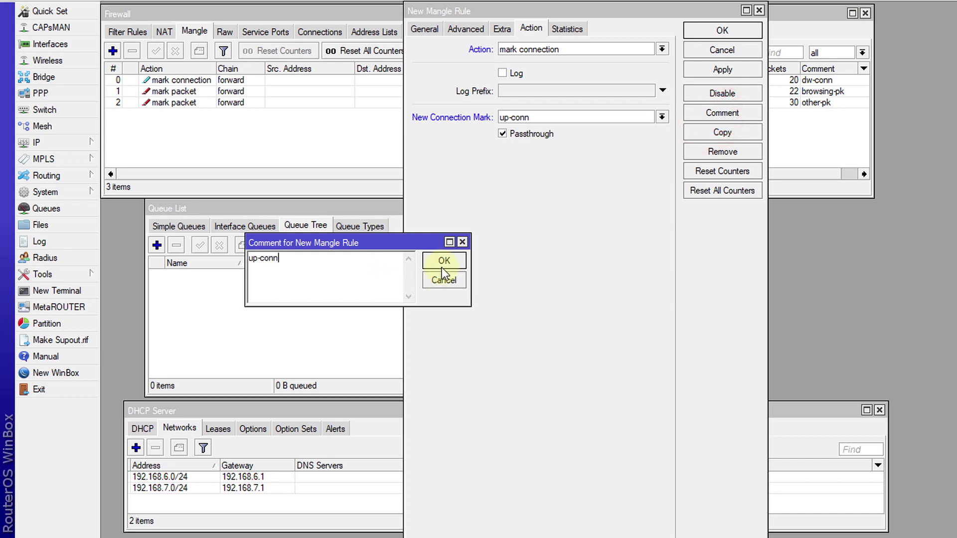
pyautogui.click(446, 259)
pyautogui.click(720, 32)
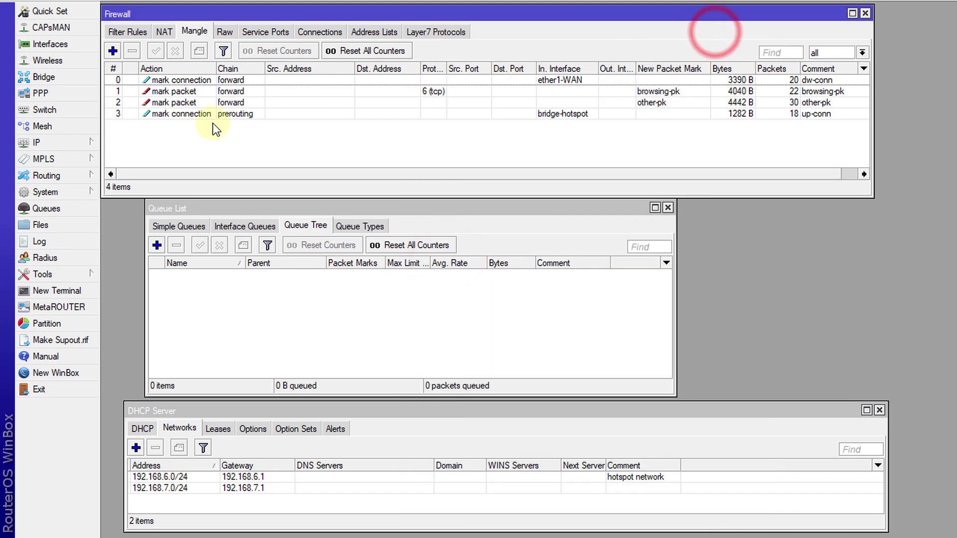
# Create a fifth mangle rule with chain prerouting, protocol 6 (tcp), any port 80,443 and connection mark up-conn
pyautogui.click(113, 51)
pyautogui.click(423, 29)
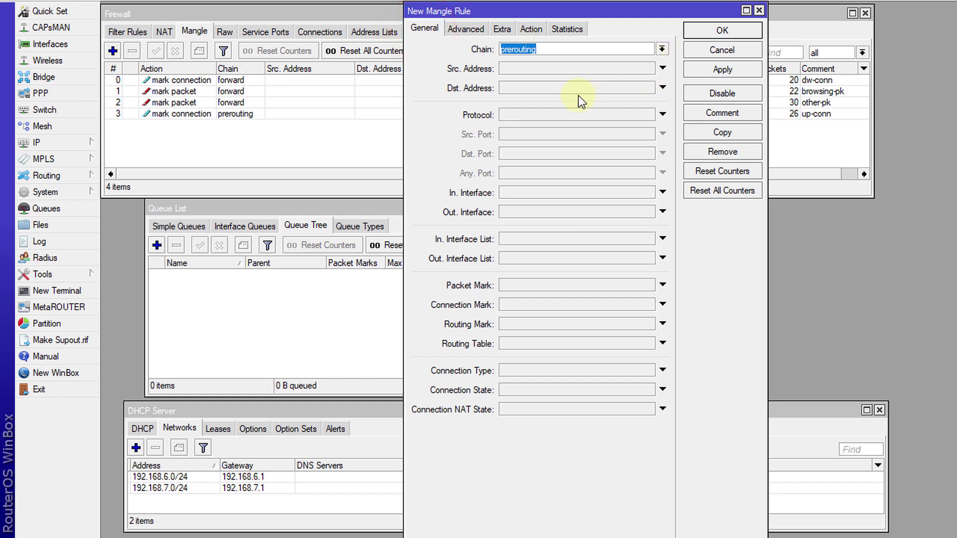
pyautogui.click(554, 115)
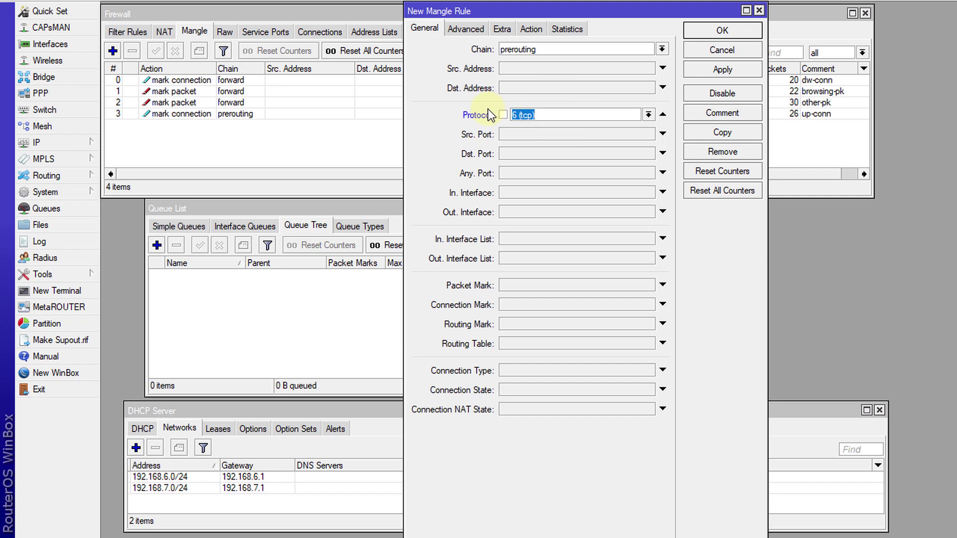
pyautogui.click(530, 173)
pyautogui.write('80,443')
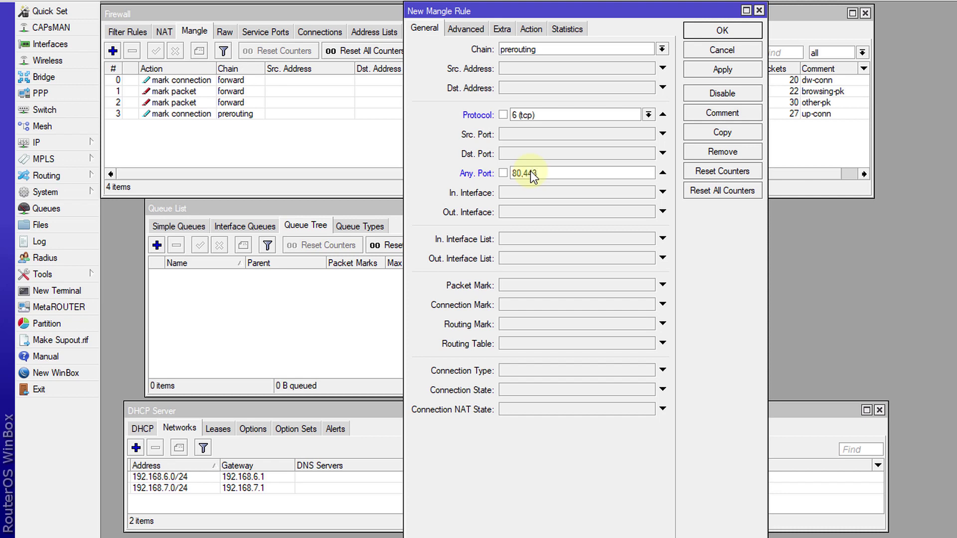
pyautogui.click(573, 305)
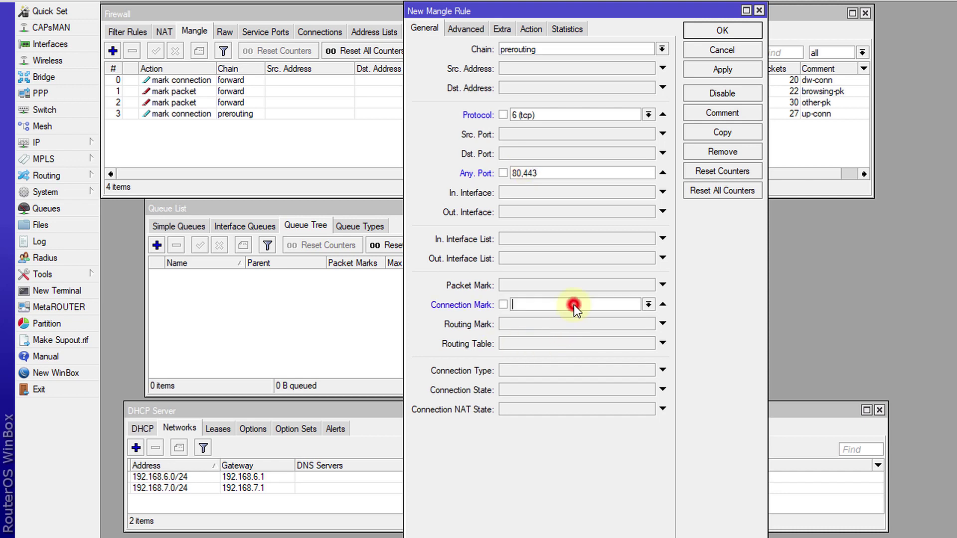
pyautogui.click(647, 304)
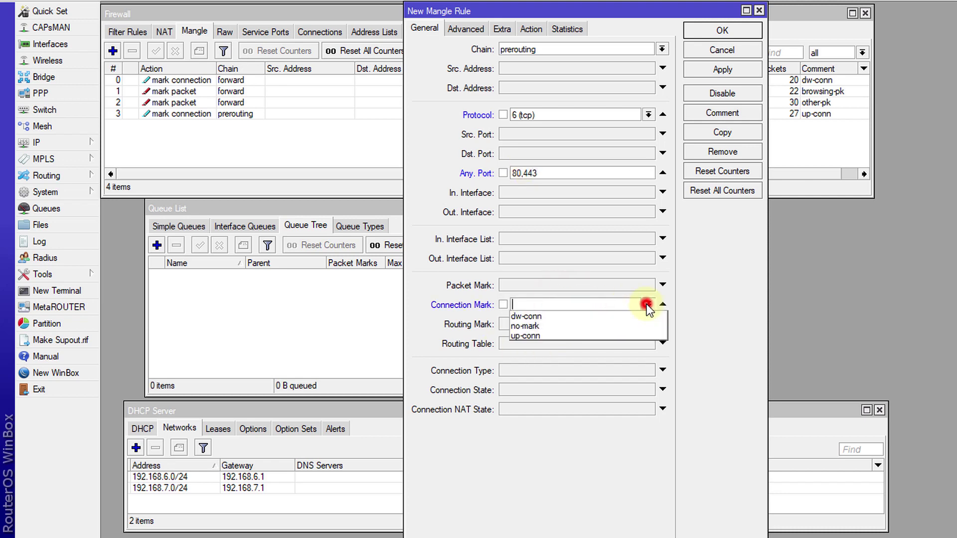
pyautogui.click(537, 334)
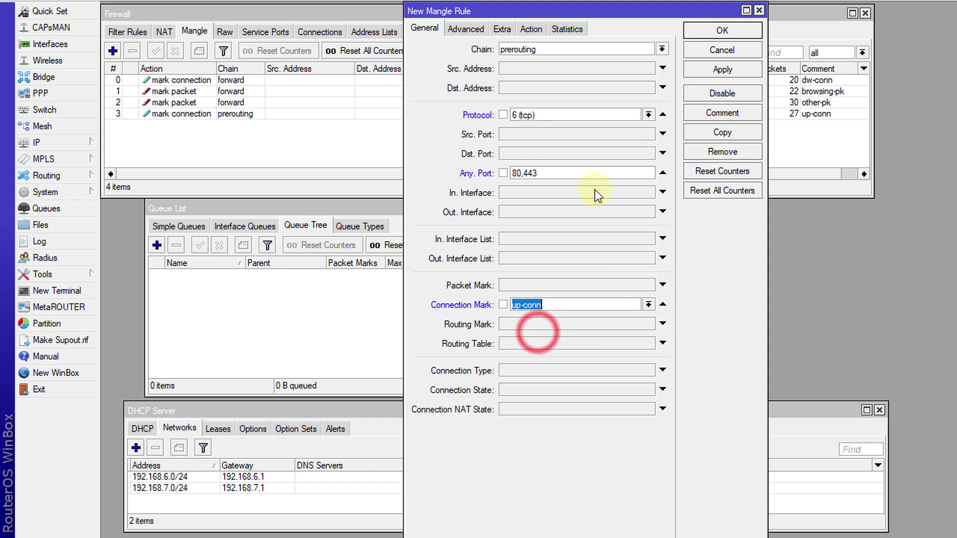
# Set the fifth rule's action to mark packet with new packet mark browsing-up-pk, copy that name, and disable passthrough
pyautogui.click(537, 30)
pyautogui.click(559, 48)
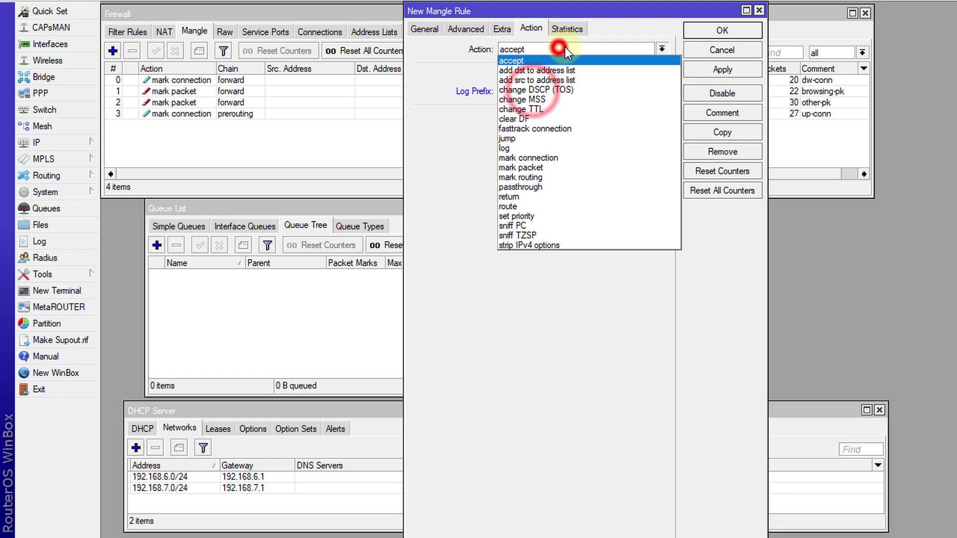
pyautogui.click(540, 168)
pyautogui.click(556, 117)
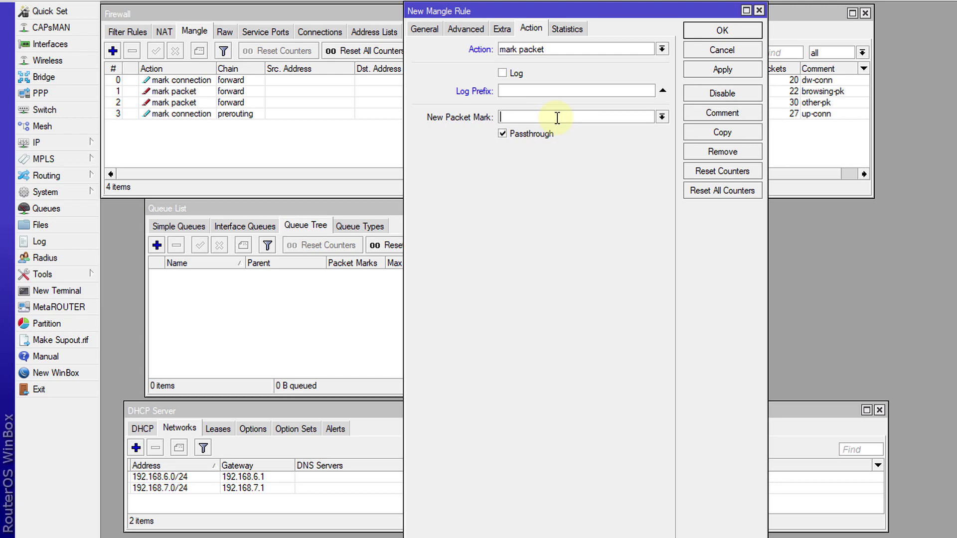
pyautogui.write('browsing-up-pk')
pyautogui.moveTo(557, 118); pyautogui.dragTo(480, 118)
pyautogui.hotkey('ctrl', 'c')
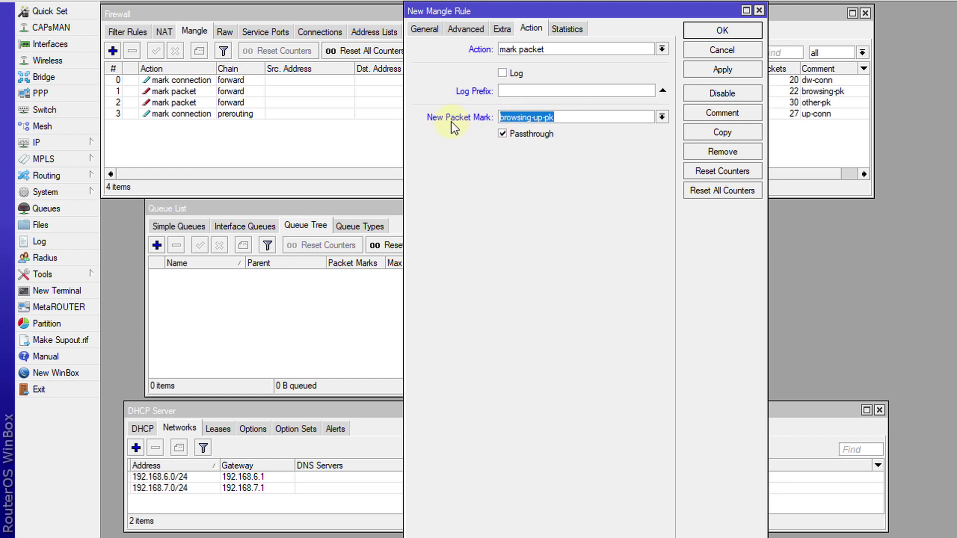
pyautogui.click(502, 134)
# Add the copied name browsing-up-pk as the fifth rule's comment, save the rule, and select it in the list
pyautogui.click(718, 113)
pyautogui.hotkey('ctrl', 'v')
pyautogui.click(442, 261)
pyautogui.click(709, 31)
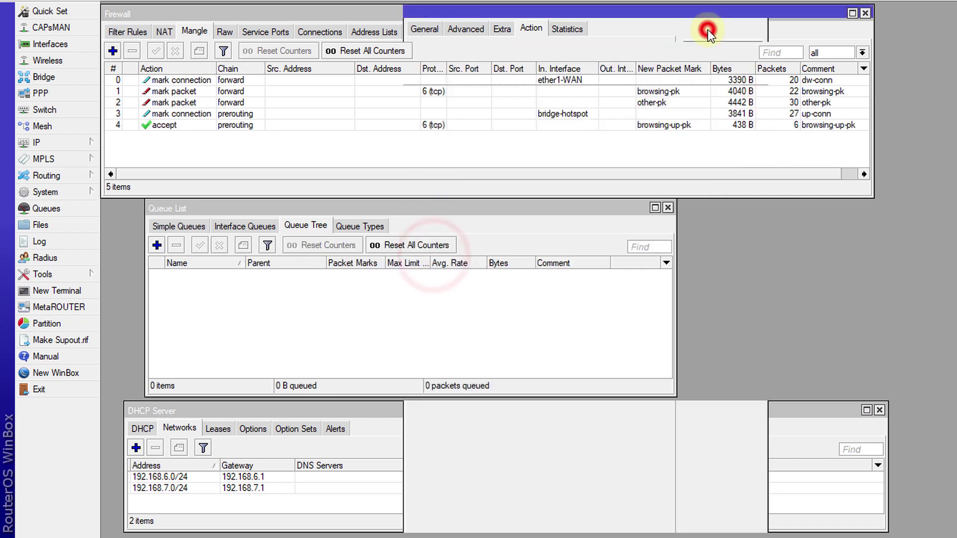
pyautogui.click(220, 124)
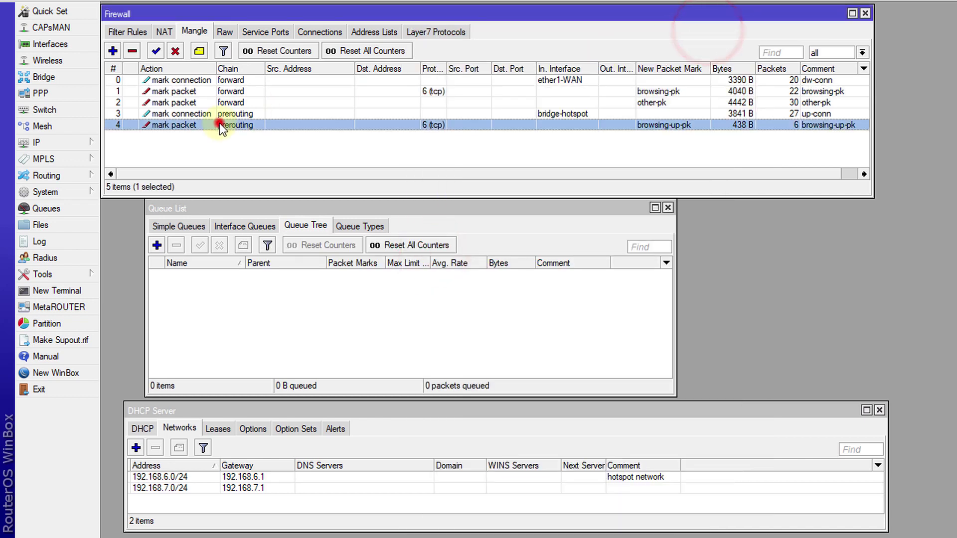
# Change the second mangle rule's new packet mark to browsing-dw-pk
pyautogui.click(667, 92)
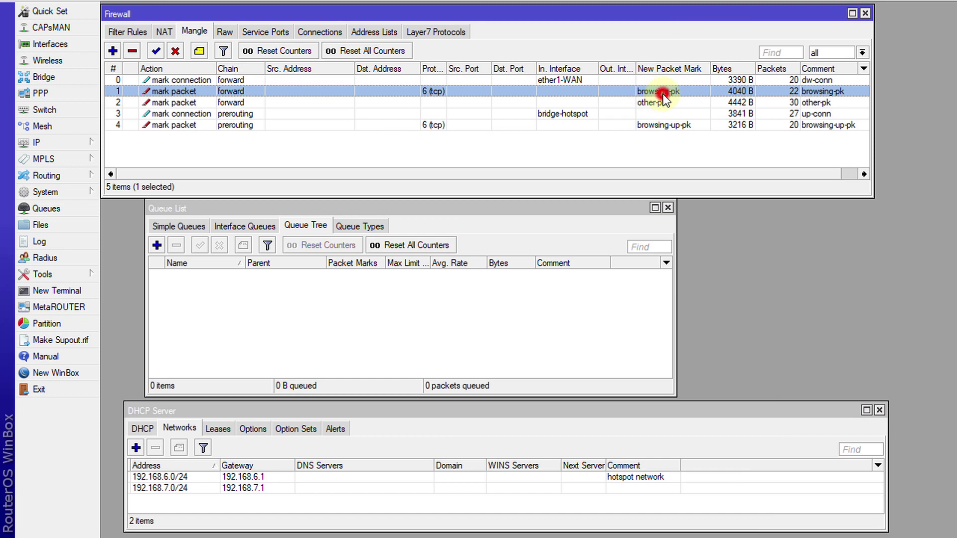
pyautogui.doubleClick(663, 94)
pyautogui.click(532, 118)
pyautogui.write('dw-pk')
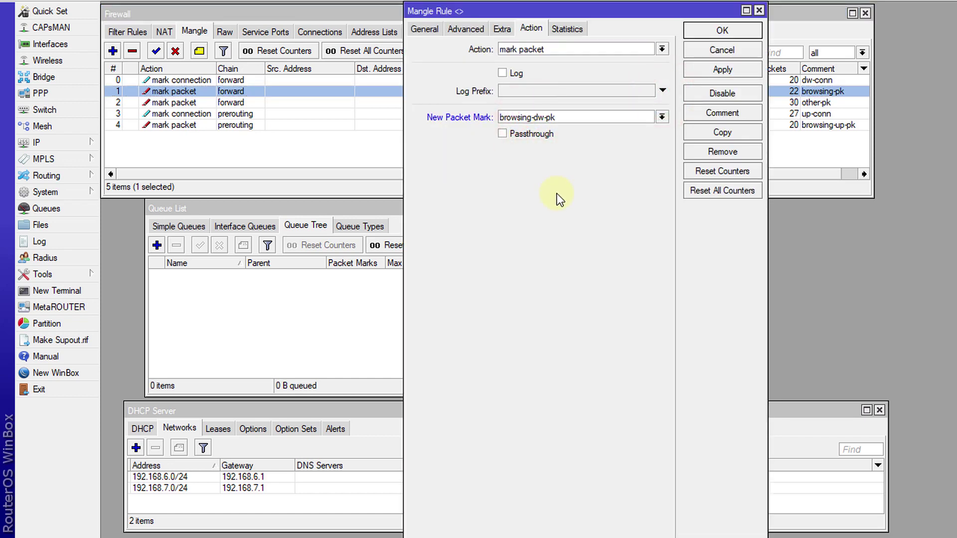
# Copy the second rule's packet mark name browsing-dw-pk into its comment and save the rule
pyautogui.doubleClick(568, 117)
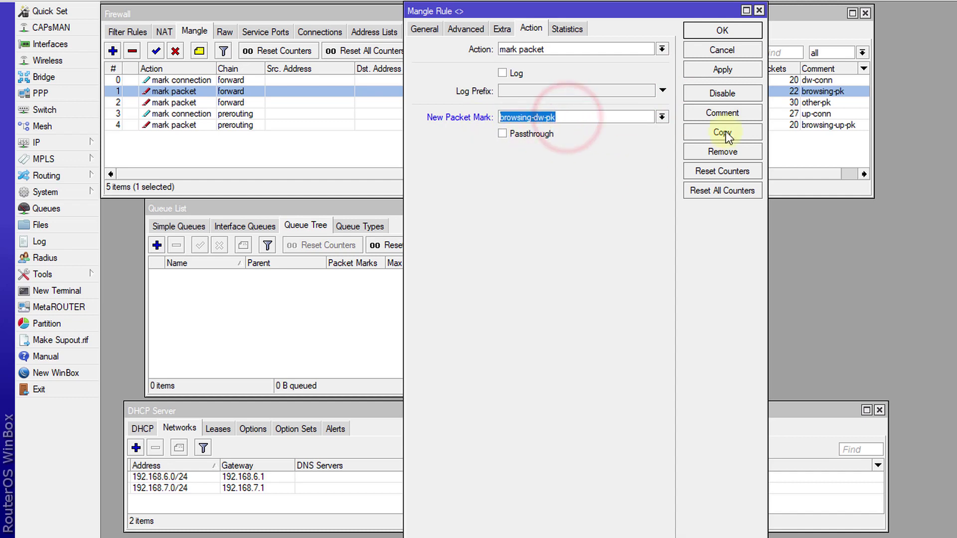
pyautogui.click(722, 112)
pyautogui.hotkey('ctrl', 'v')
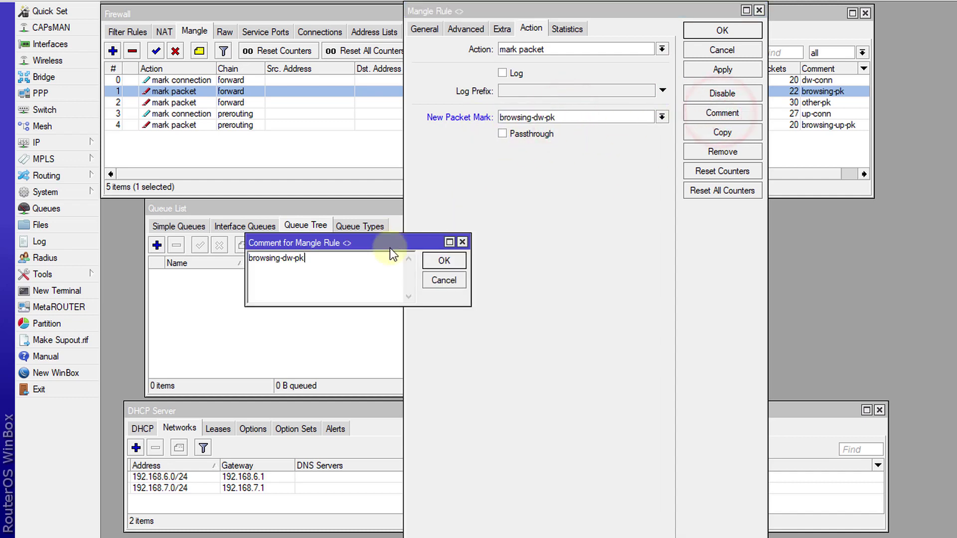
pyautogui.click(440, 260)
pyautogui.click(722, 31)
# Create a sixth mangle rule with chain prerouting, connection mark up-conn and source address list hotspot
pyautogui.click(114, 50)
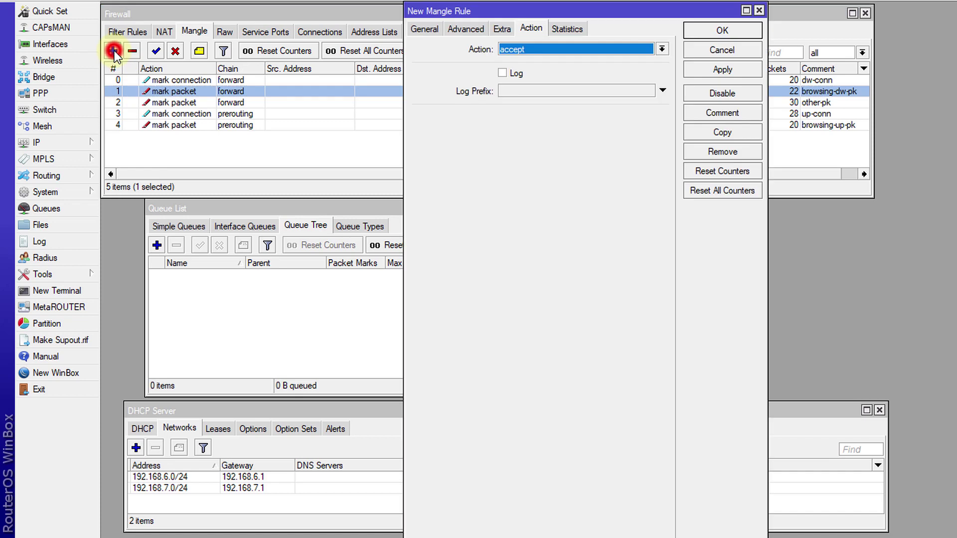
pyautogui.click(424, 29)
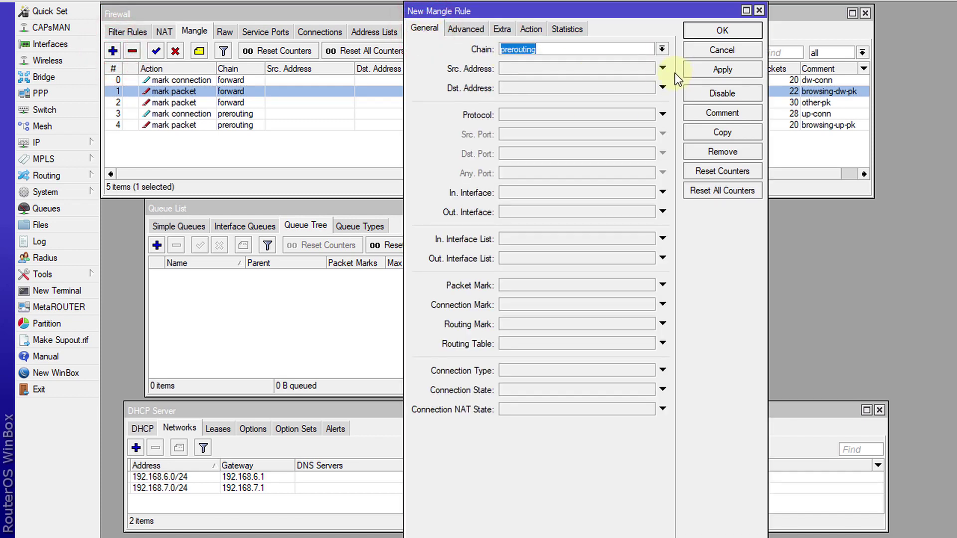
pyautogui.click(551, 305)
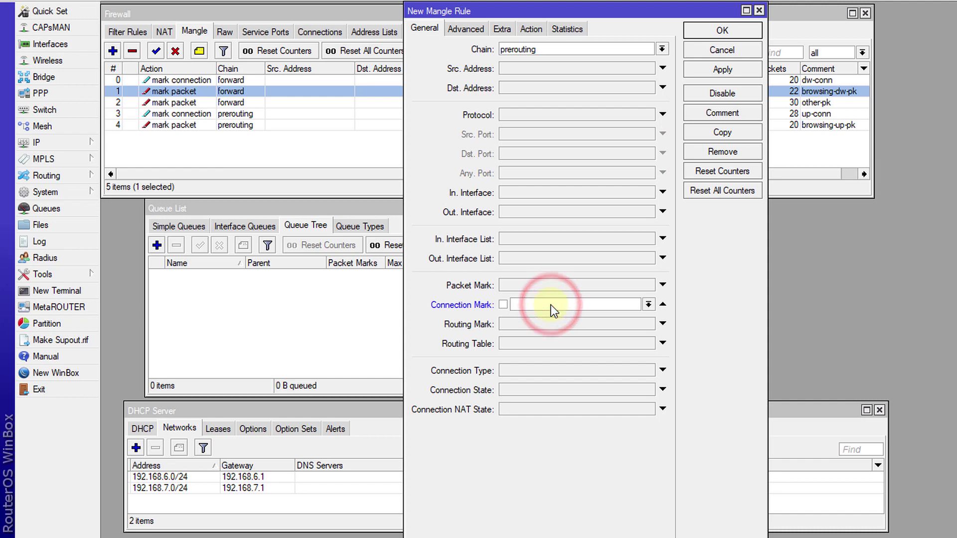
pyautogui.click(648, 304)
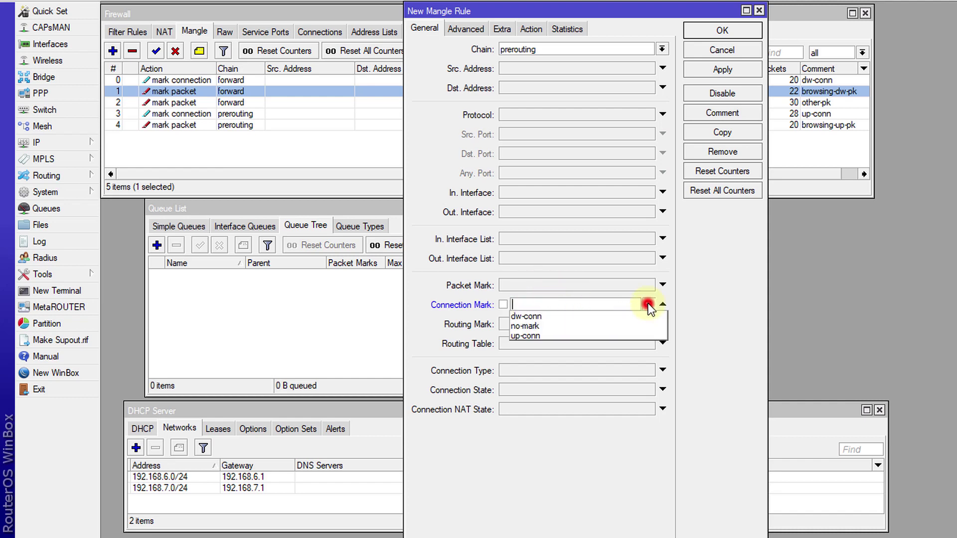
pyautogui.click(540, 335)
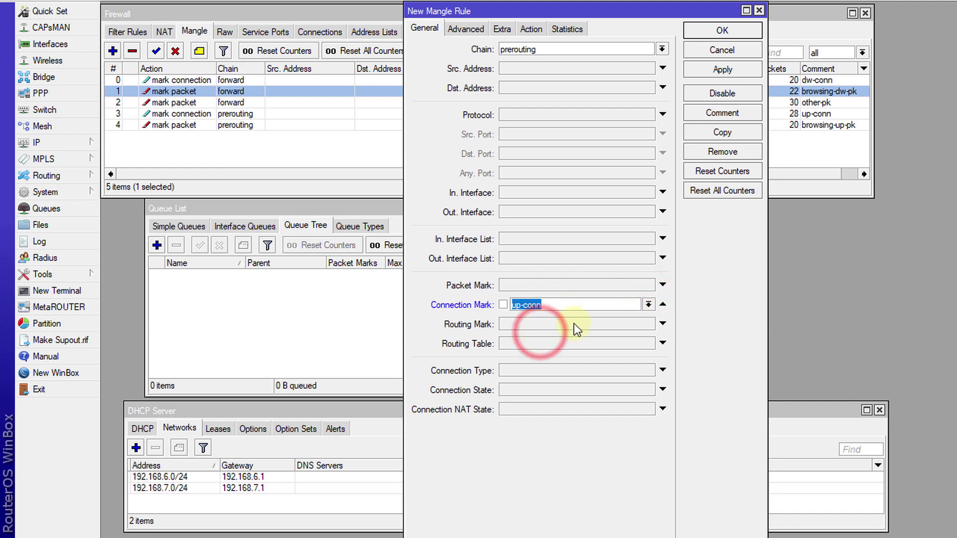
pyautogui.click(465, 29)
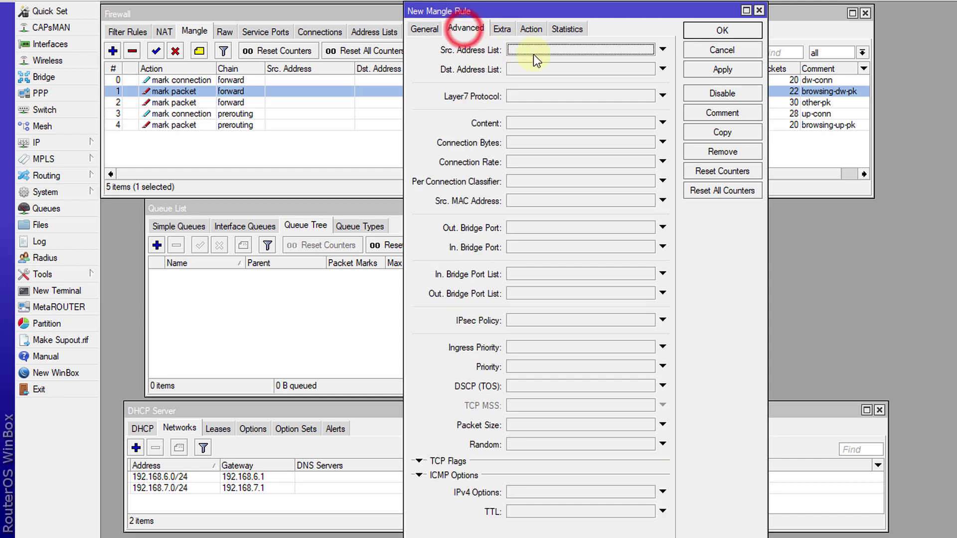
pyautogui.click(583, 48)
pyautogui.click(648, 49)
pyautogui.click(583, 59)
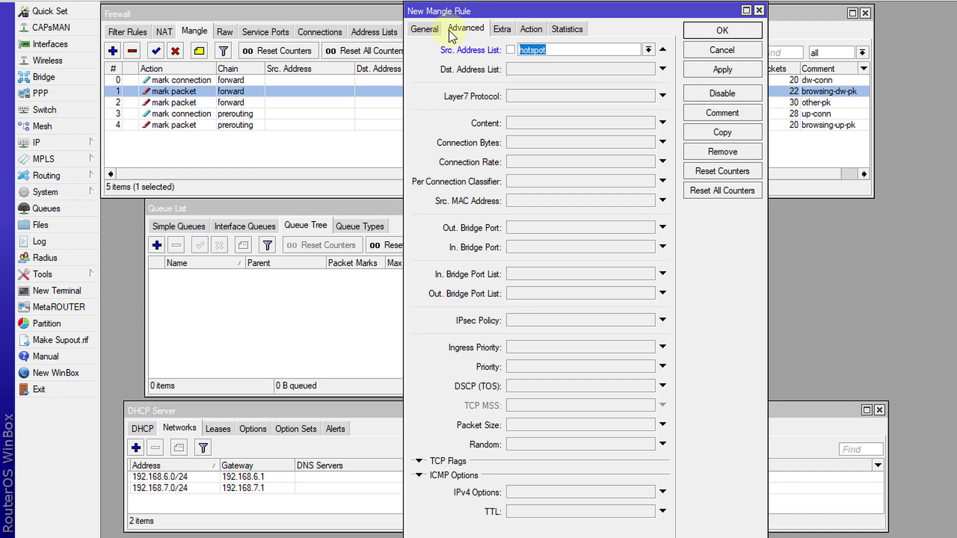
# Set the sixth rule's action to mark packet with new packet mark other-up-pk, copy that name, and disable passthrough
pyautogui.click(531, 29)
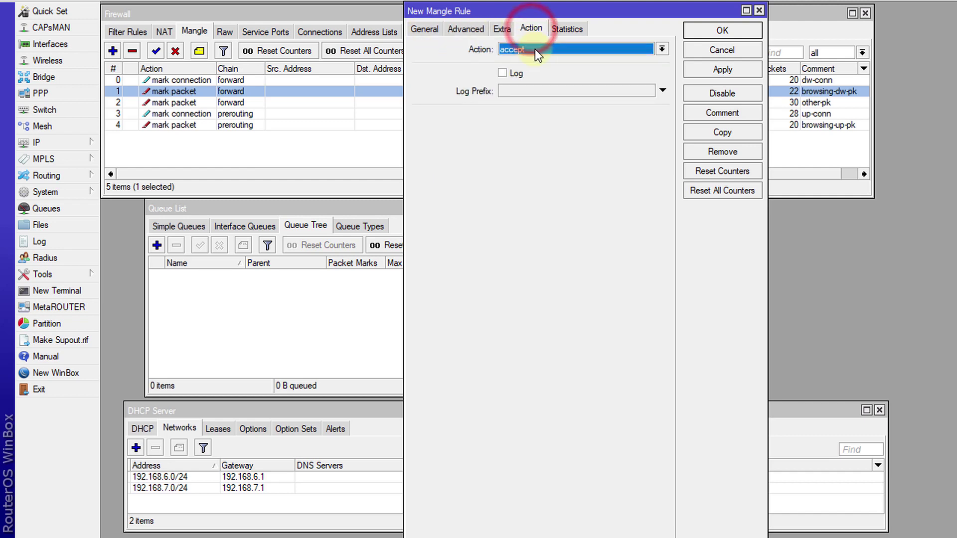
pyautogui.click(533, 49)
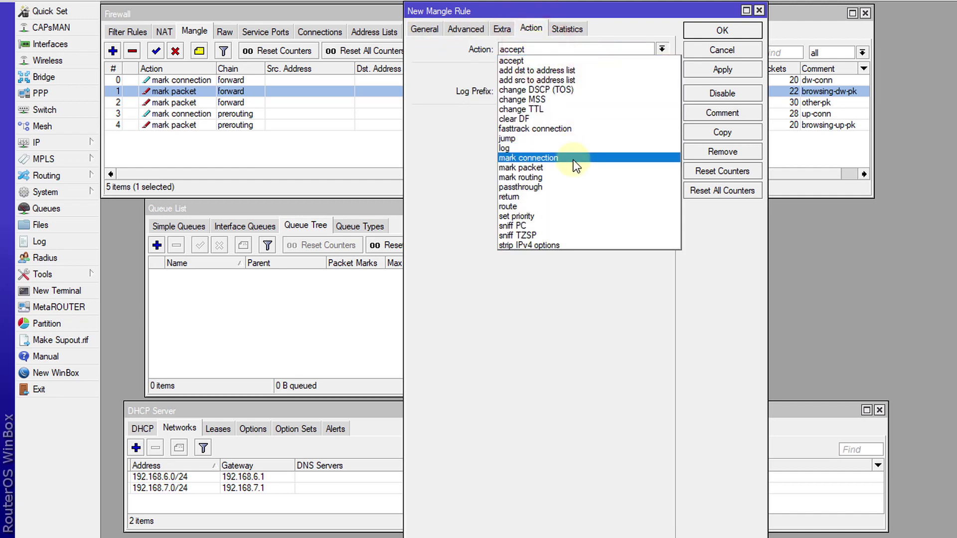
pyautogui.click(545, 169)
pyautogui.click(552, 118)
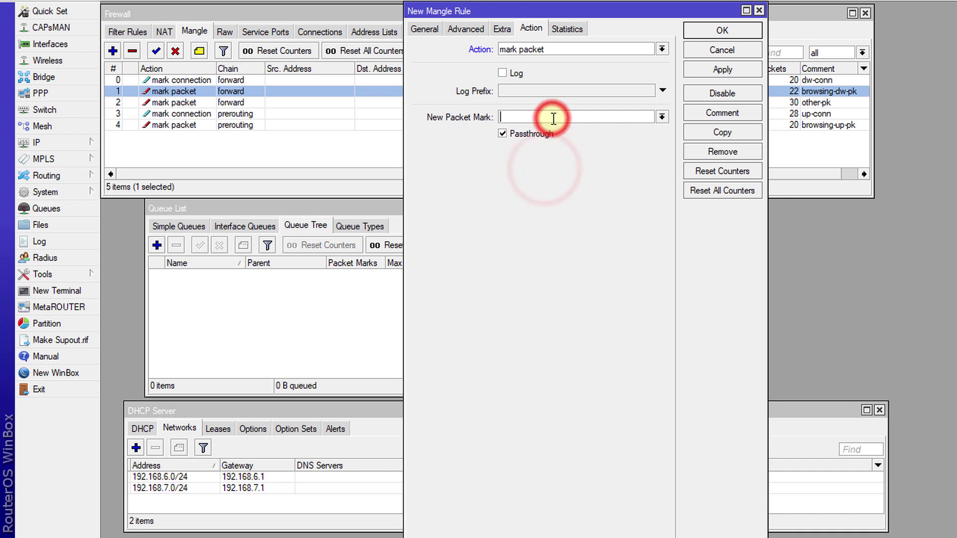
pyautogui.write('other-up-pk')
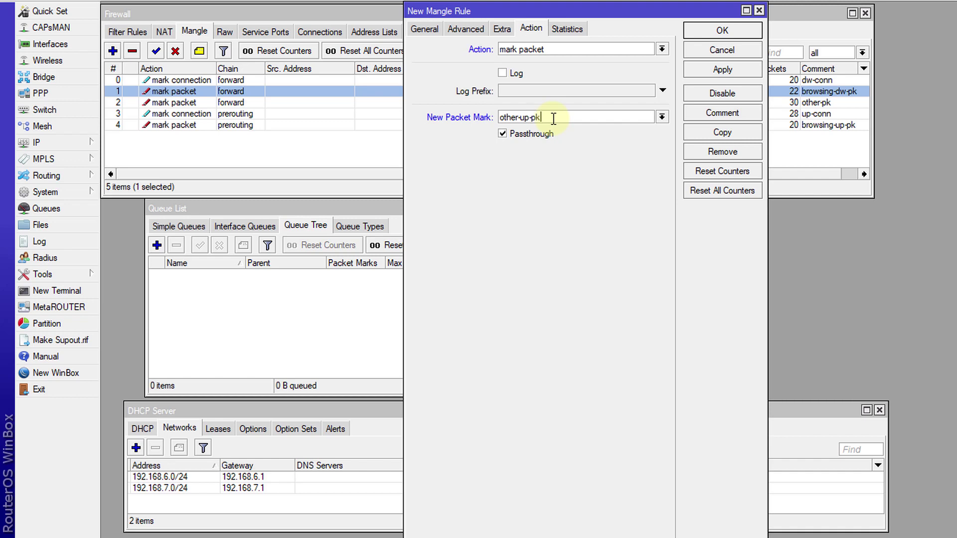
pyautogui.doubleClick(552, 119)
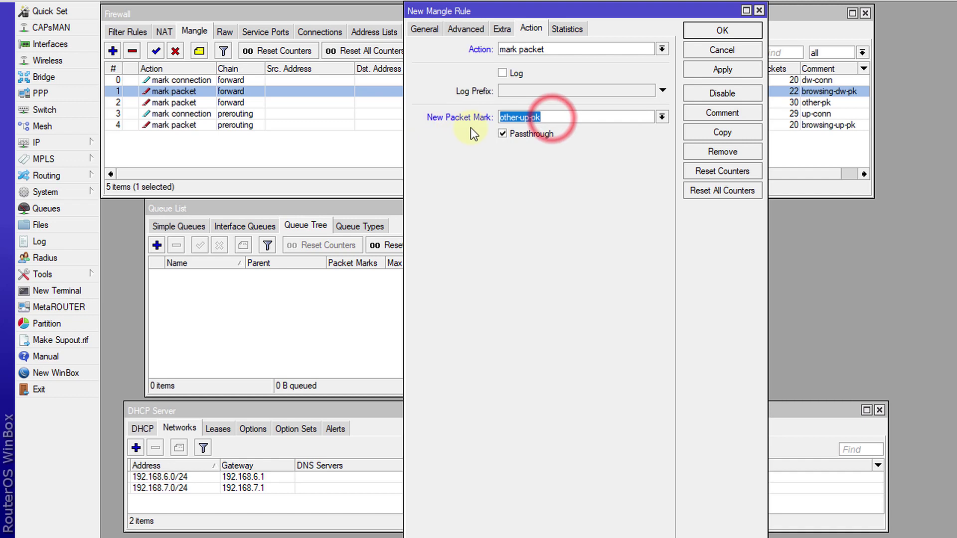
pyautogui.click(542, 135)
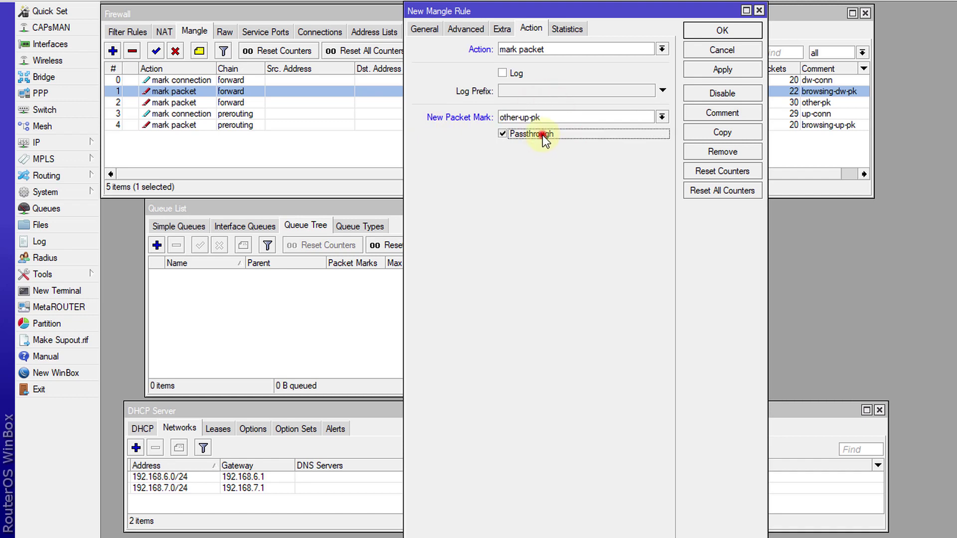
# Add the copied name other-up-pk as the sixth rule's comment and save the rule
pyautogui.click(698, 115)
pyautogui.hotkey('ctrl', 'v')
pyautogui.click(443, 260)
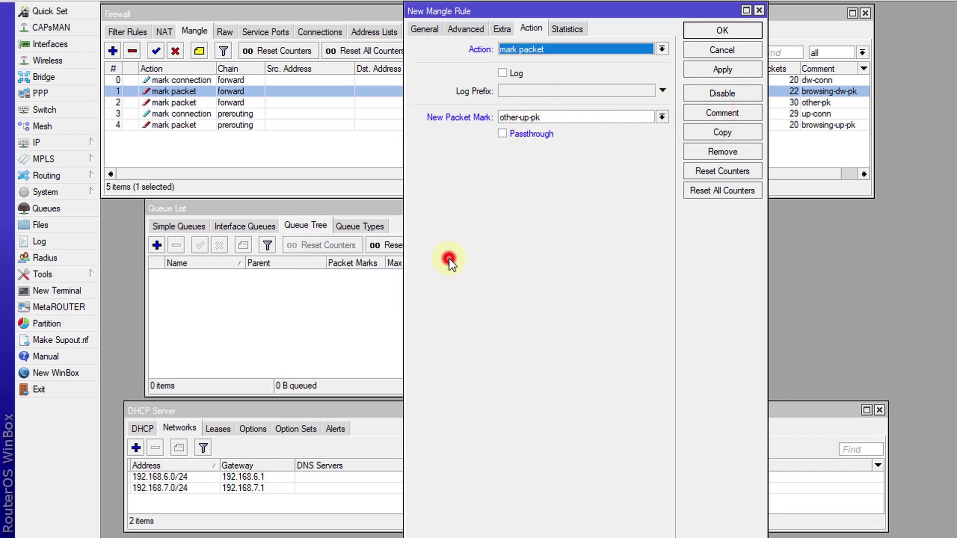
pyautogui.click(702, 30)
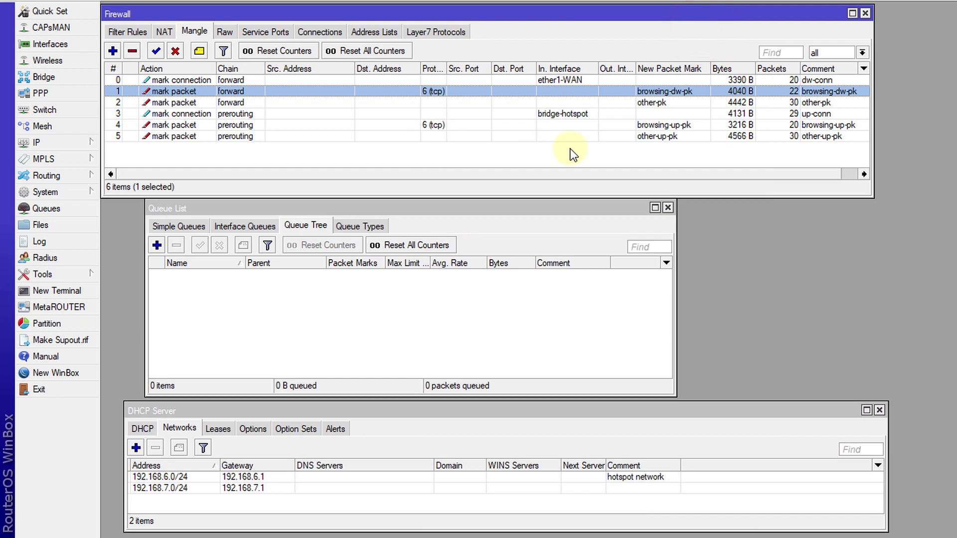
pyautogui.click(674, 139)
# Change the third mangle rule's new packet mark to other-dw-pk
pyautogui.click(654, 103)
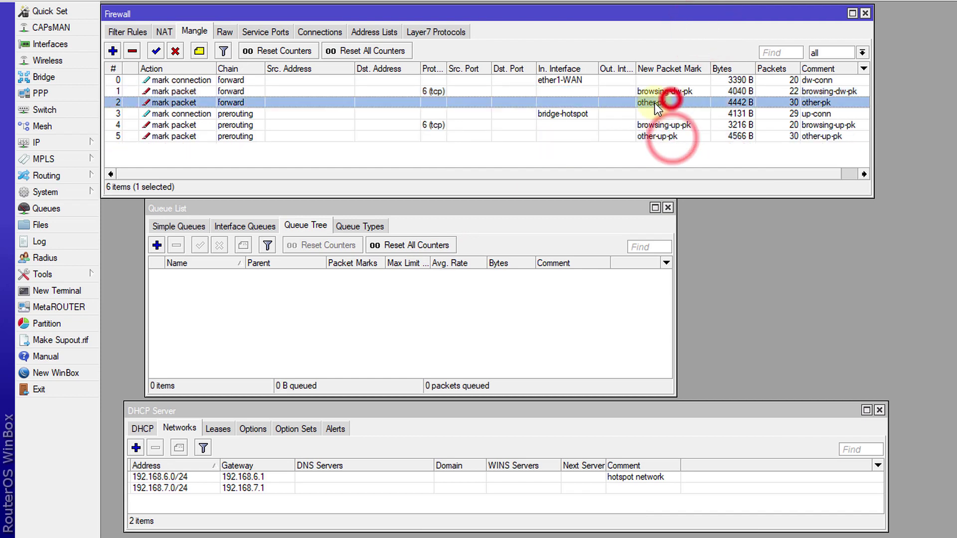
pyautogui.doubleClick(656, 104)
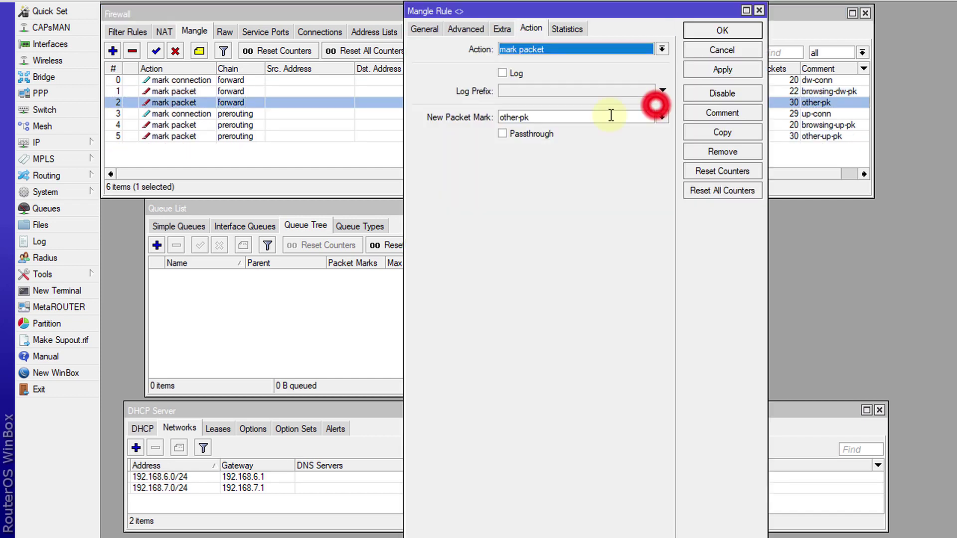
pyautogui.click(518, 117)
pyautogui.write('dw-')
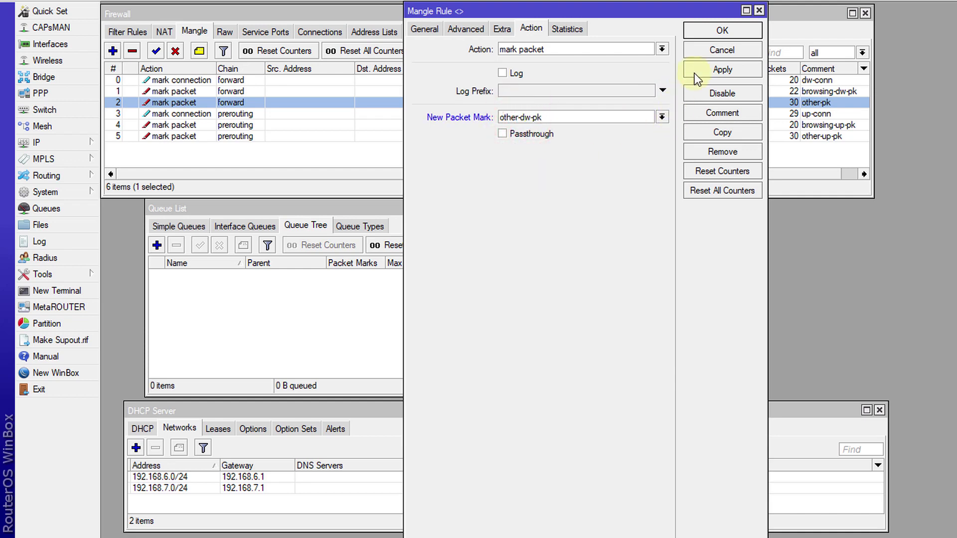
# Copy the name other-dw-pk into the third rule's comment, save it, and select the sixth rule in the list
pyautogui.doubleClick(551, 115)
pyautogui.hotkey('ctrl', 'c')
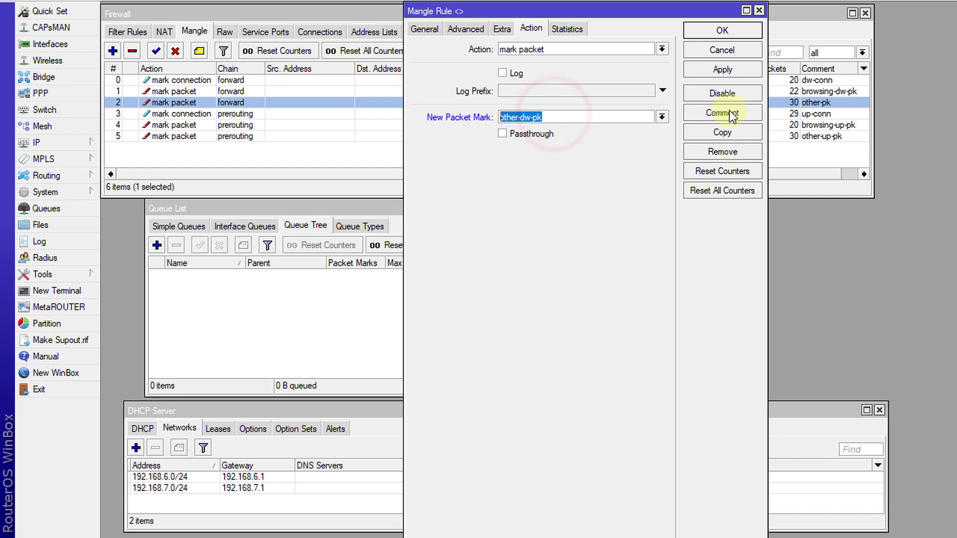
pyautogui.click(722, 113)
pyautogui.hotkey('ctrl', 'v')
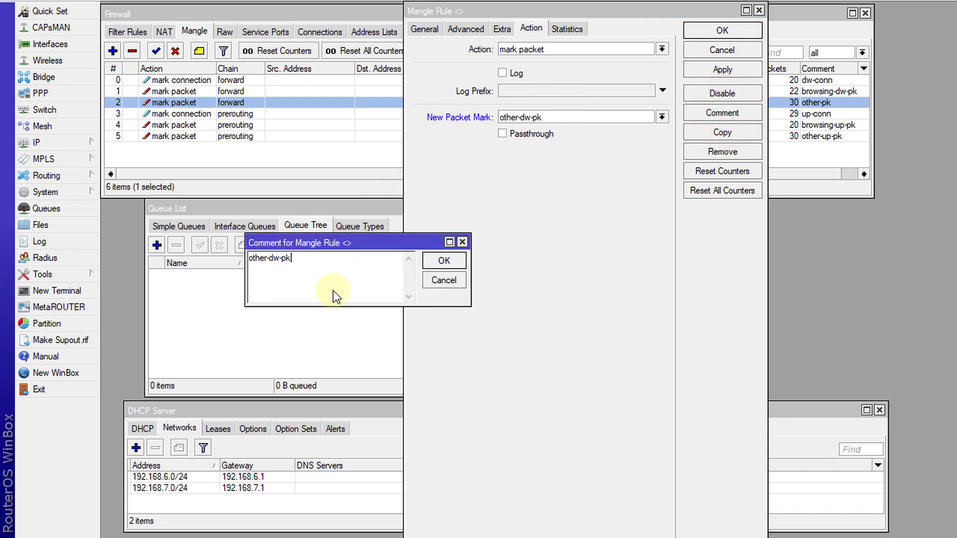
pyautogui.click(444, 262)
pyautogui.click(704, 29)
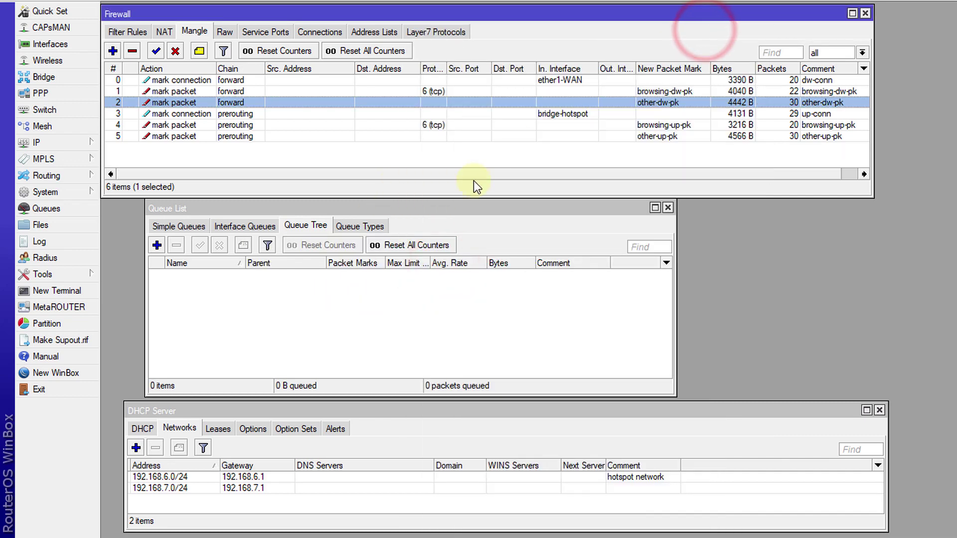
pyautogui.click(244, 136)
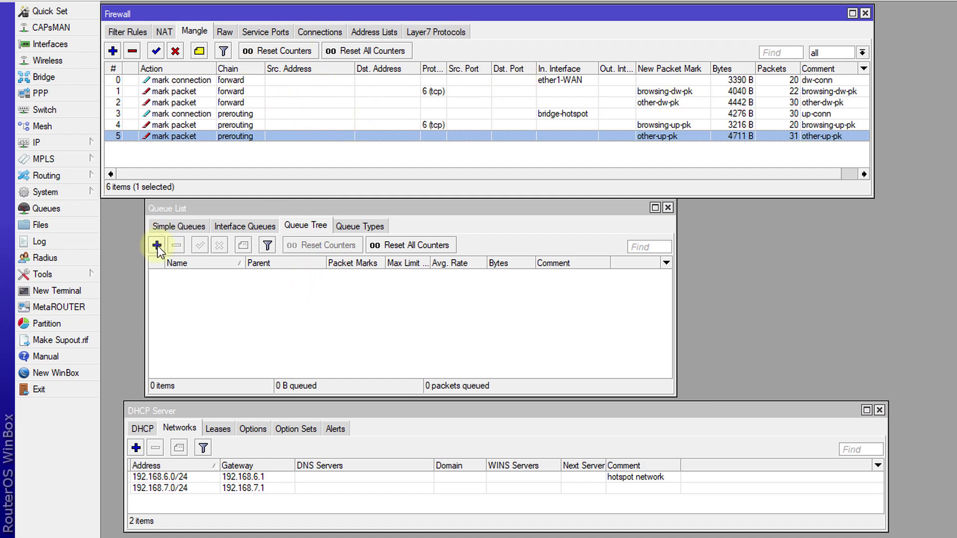
# Review the rate and classifier settings of the pcq-download-2M and pcq-upload-256k queue types without changing them
pyautogui.click(362, 226)
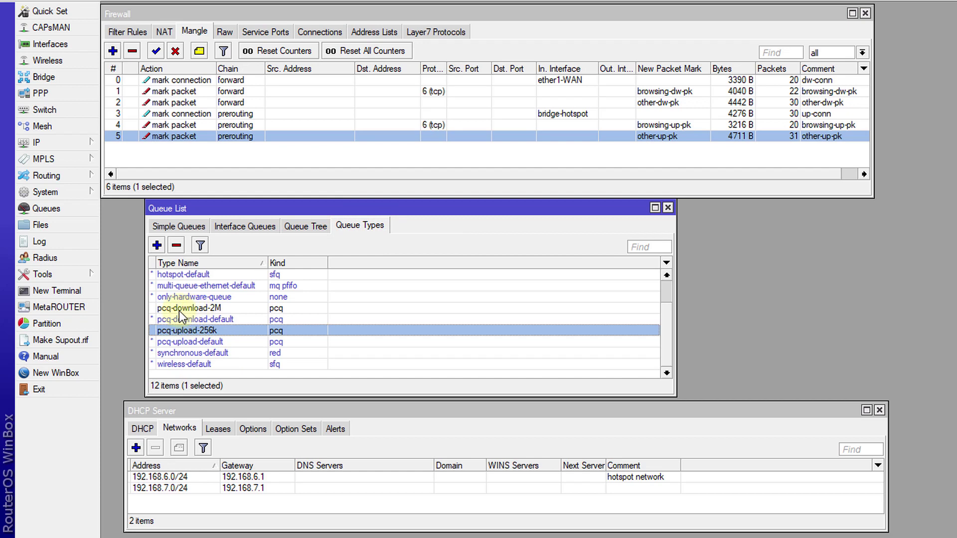
pyautogui.click(245, 307)
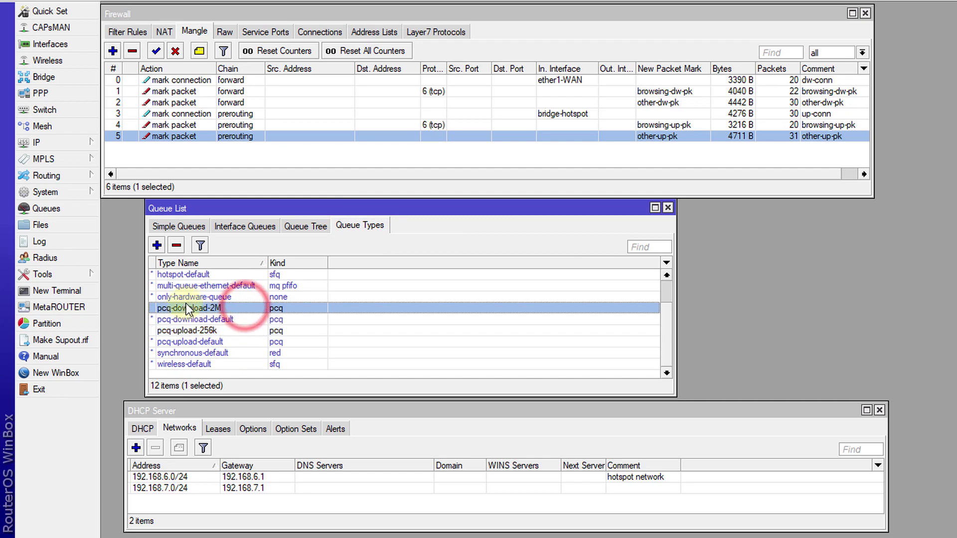
pyautogui.click(217, 334)
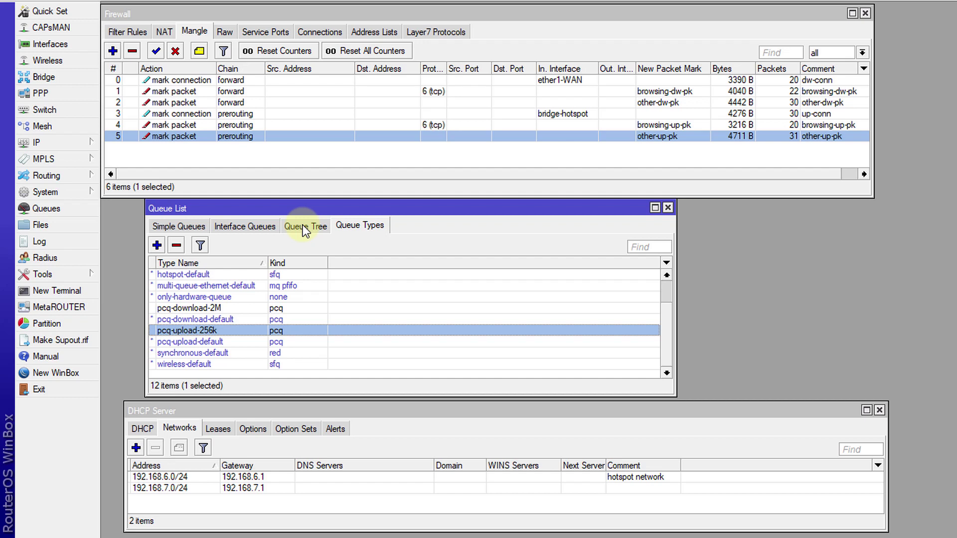
pyautogui.click(223, 307)
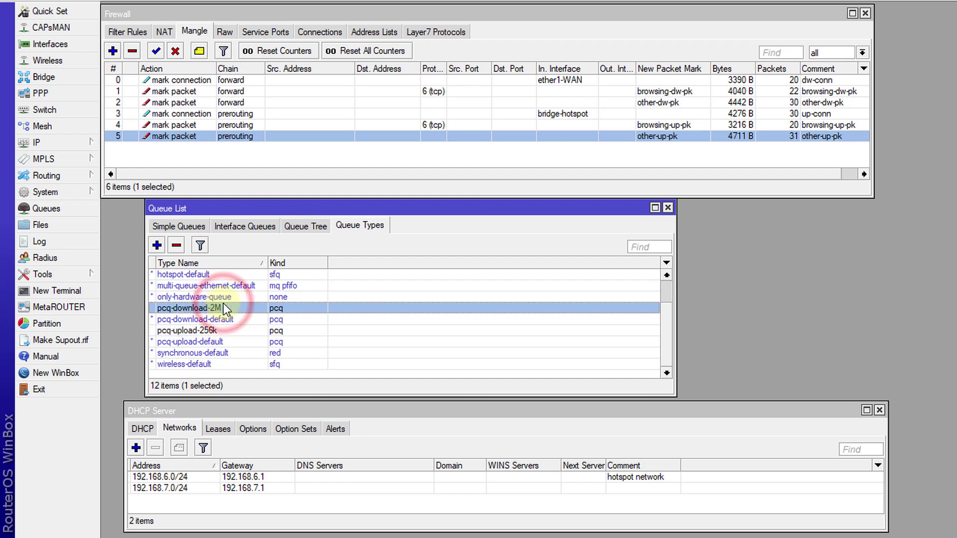
pyautogui.doubleClick(221, 305)
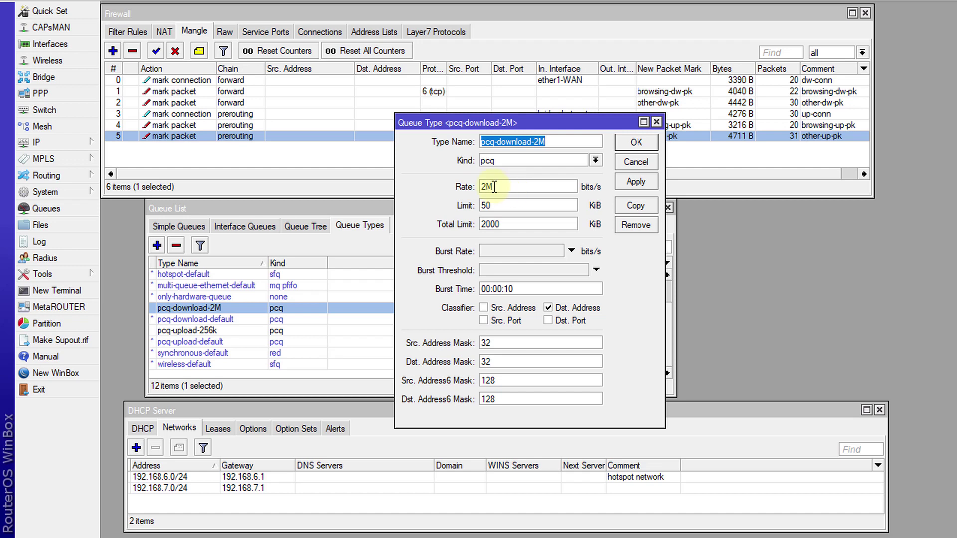
pyautogui.doubleClick(504, 185)
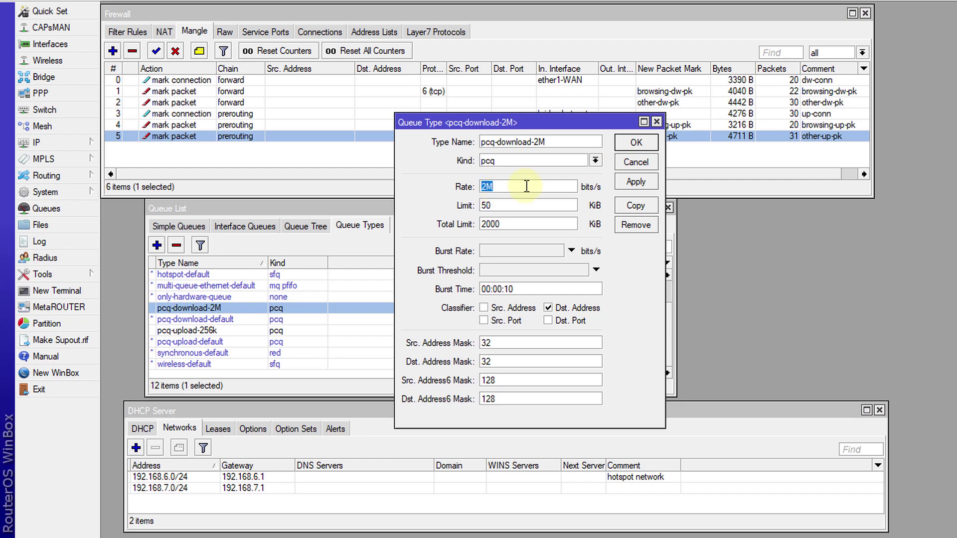
pyautogui.click(630, 160)
pyautogui.doubleClick(184, 330)
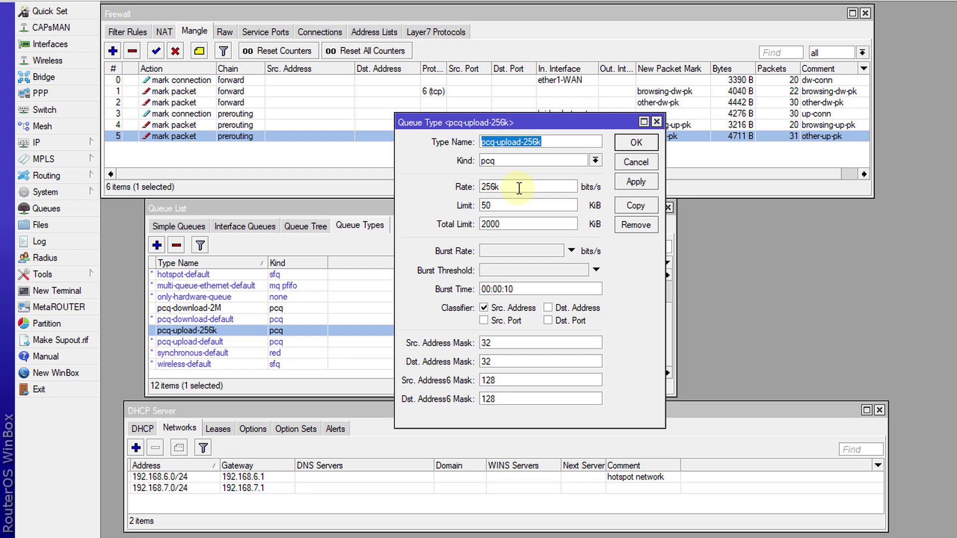
pyautogui.click(627, 164)
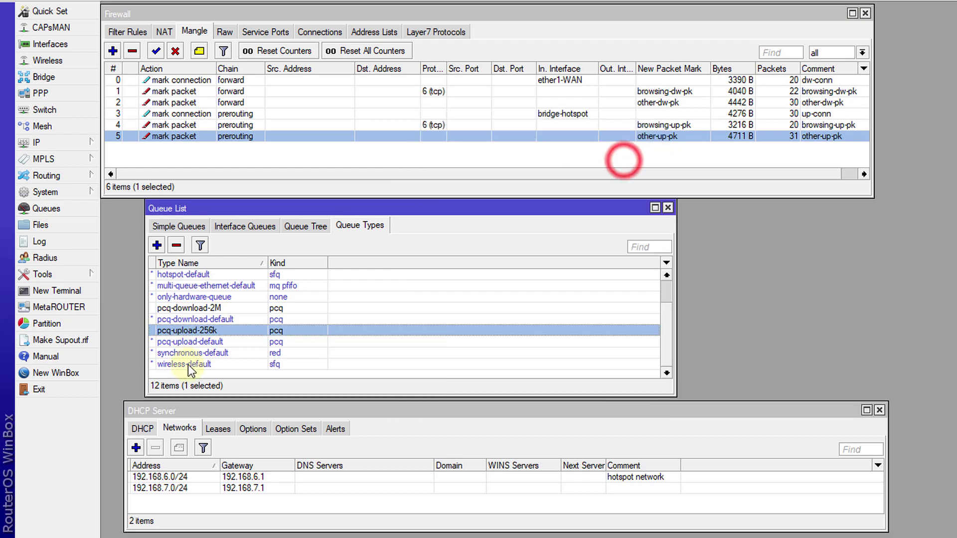
# Create a queue-tree entry named All Bandwith with global as its parent
pyautogui.click(296, 226)
pyautogui.click(157, 245)
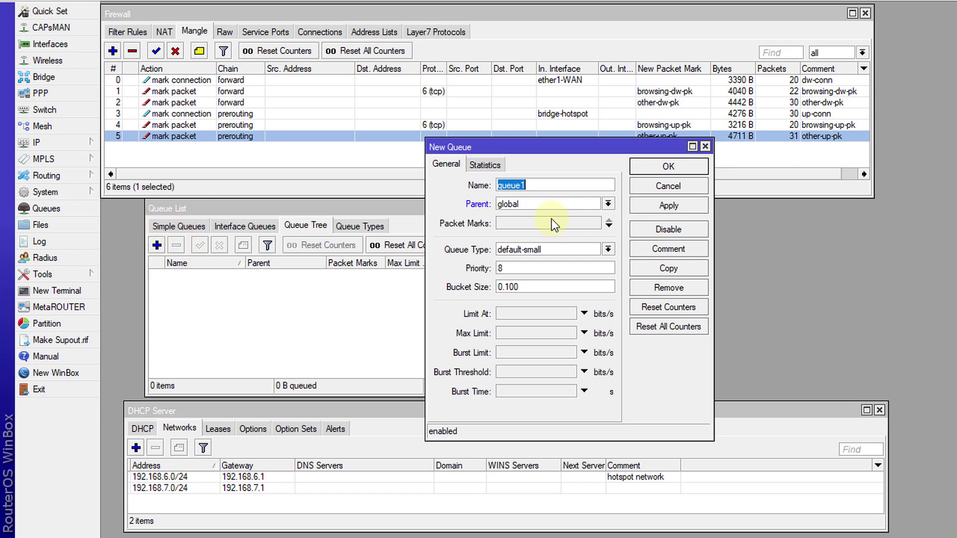
pyautogui.write('All ')
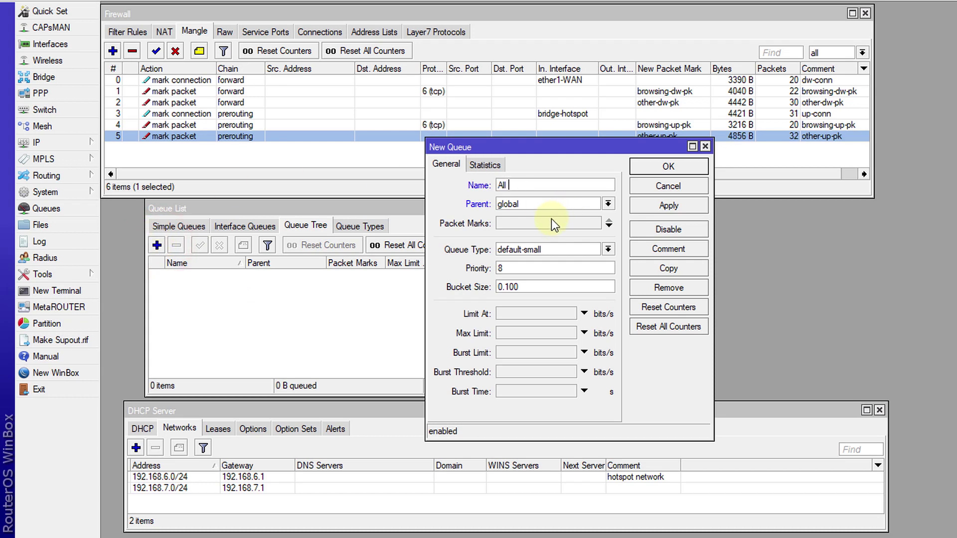
pyautogui.write('Bandwith')
pyautogui.click(657, 168)
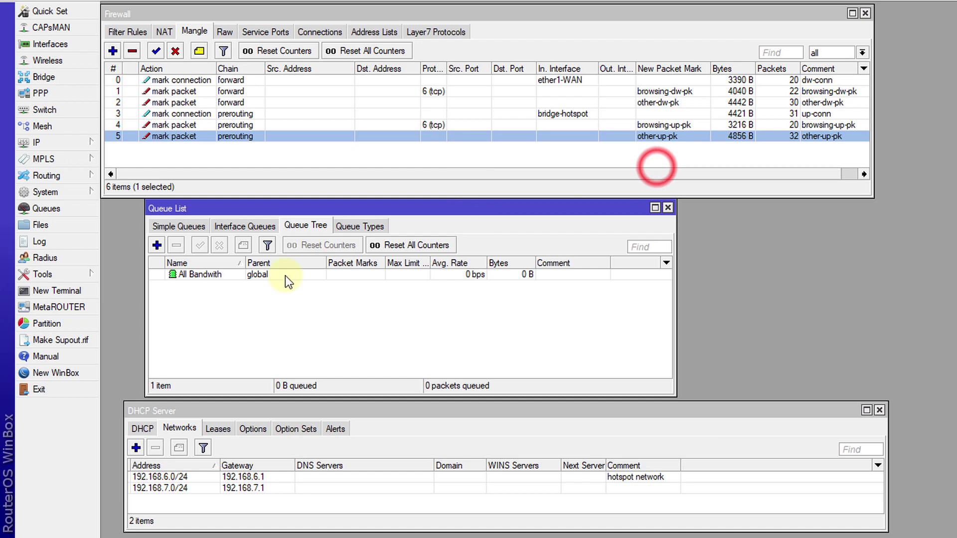
# Add a queue named Download under the parent All Bandwith with a max limit of 9M
pyautogui.click(158, 244)
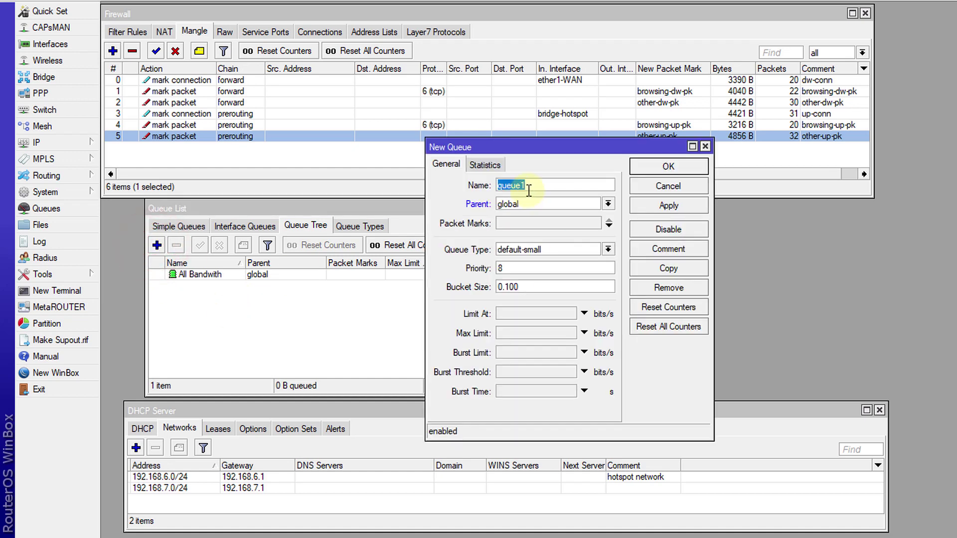
pyautogui.write('Download')
pyautogui.click(597, 205)
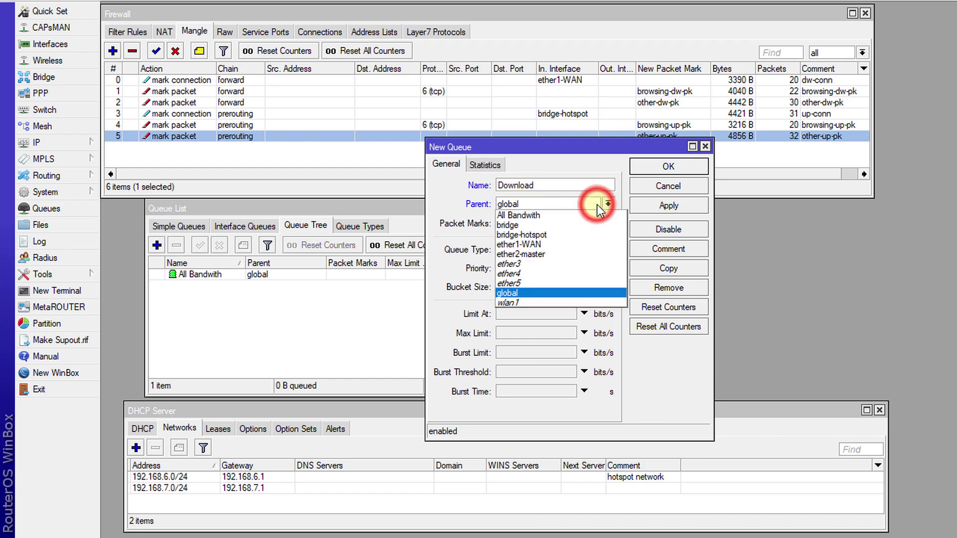
pyautogui.click(513, 213)
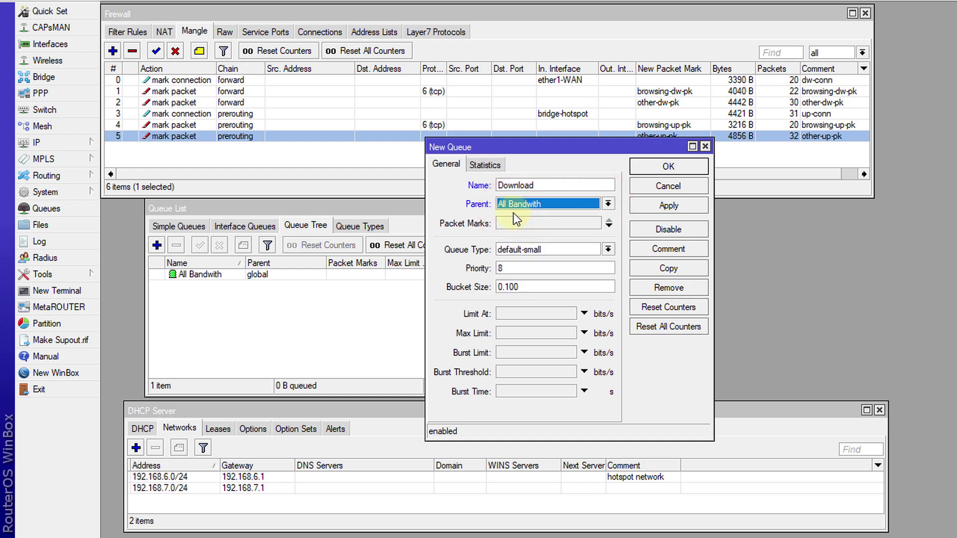
pyautogui.click(510, 331)
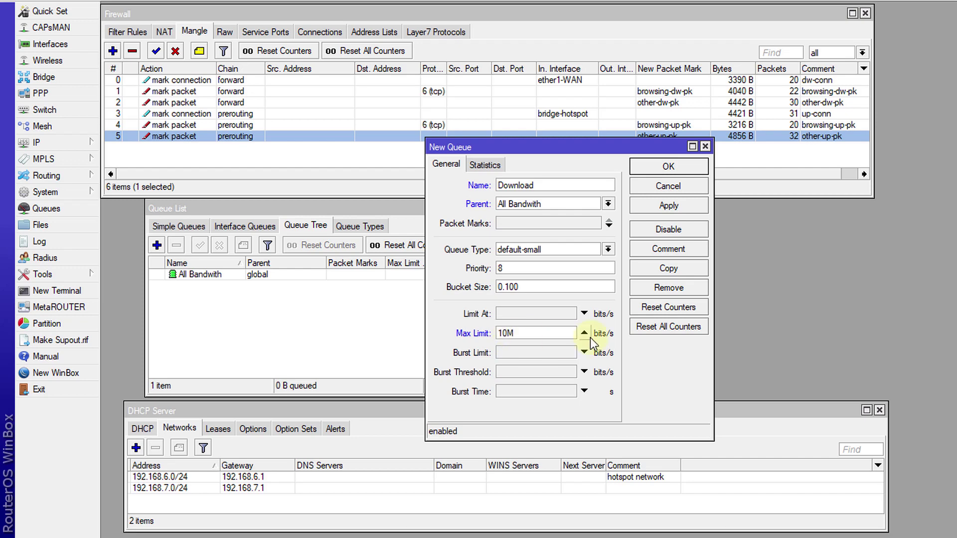
pyautogui.click(506, 150)
pyautogui.moveTo(506, 151); pyautogui.dragTo(467, 138)
pyautogui.click(590, 152)
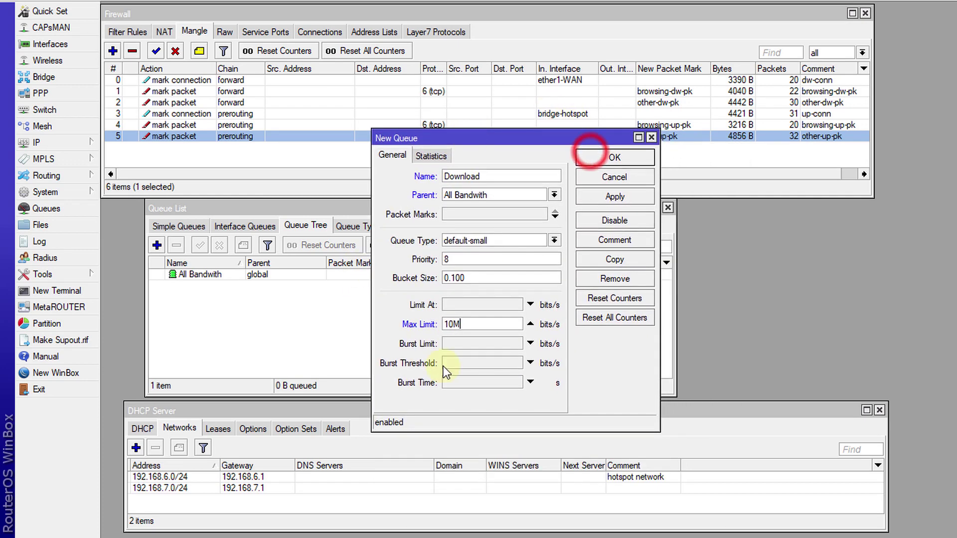
pyautogui.moveTo(451, 325); pyautogui.dragTo(388, 326)
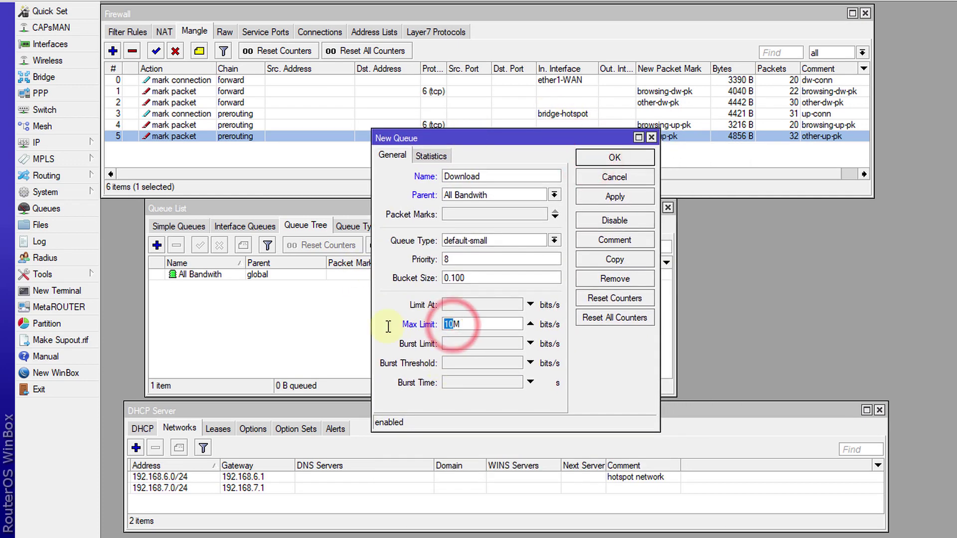
pyautogui.write('9M')
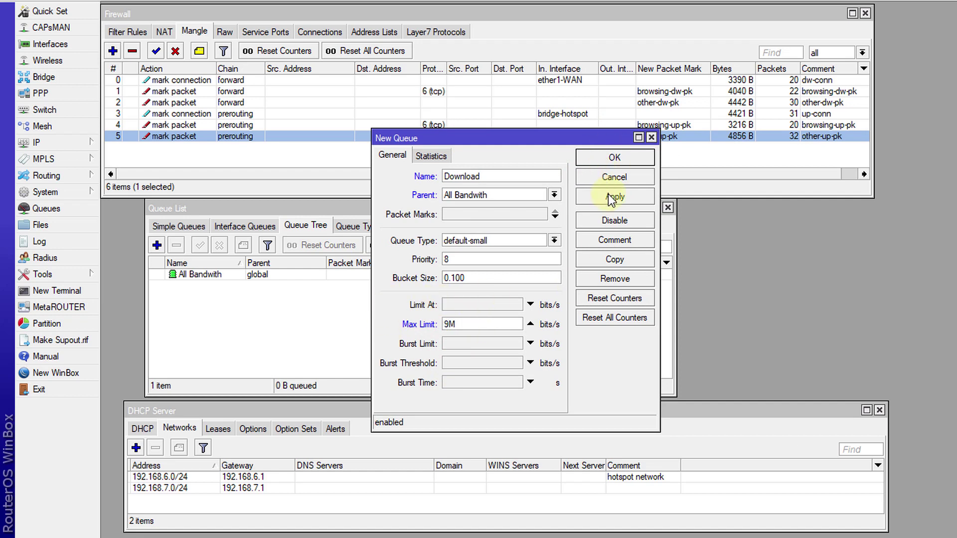
pyautogui.click(606, 157)
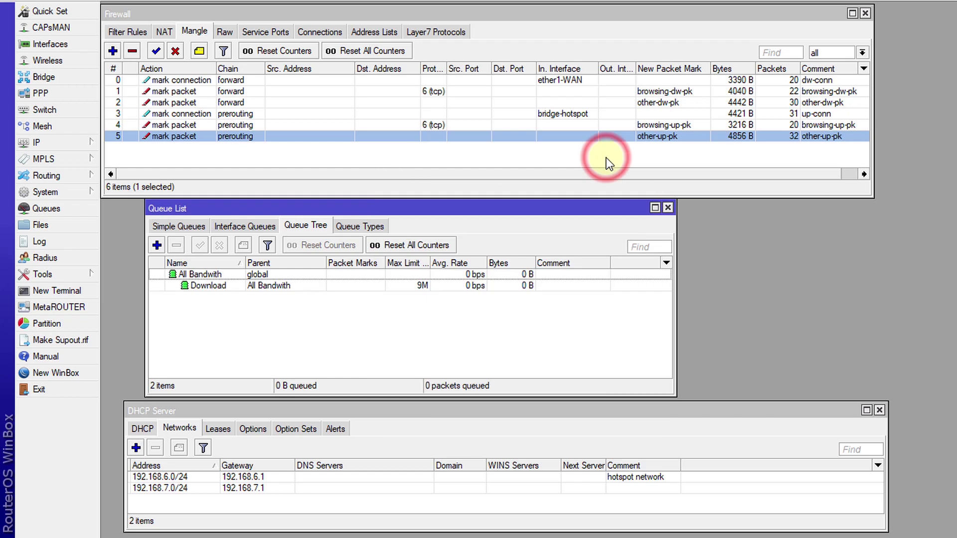
# Set the max limit of the All Bandwith queue to 10M and save it
pyautogui.doubleClick(285, 274)
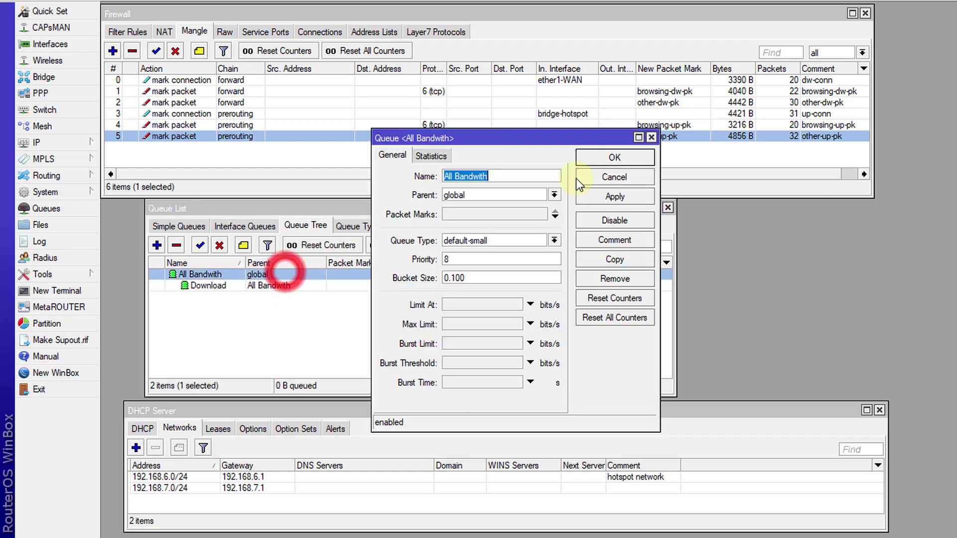
pyautogui.click(457, 324)
pyautogui.write('10')
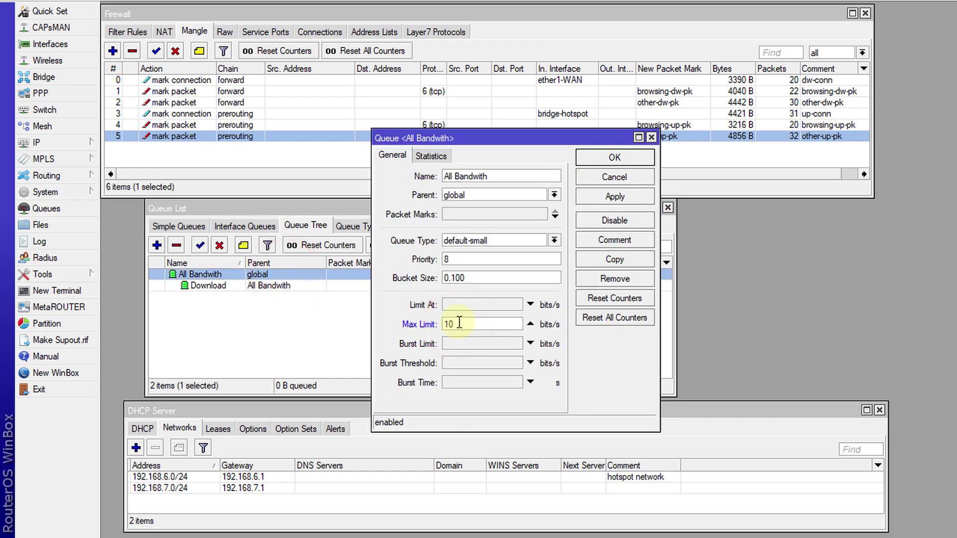
pyautogui.write('M')
pyautogui.click(626, 154)
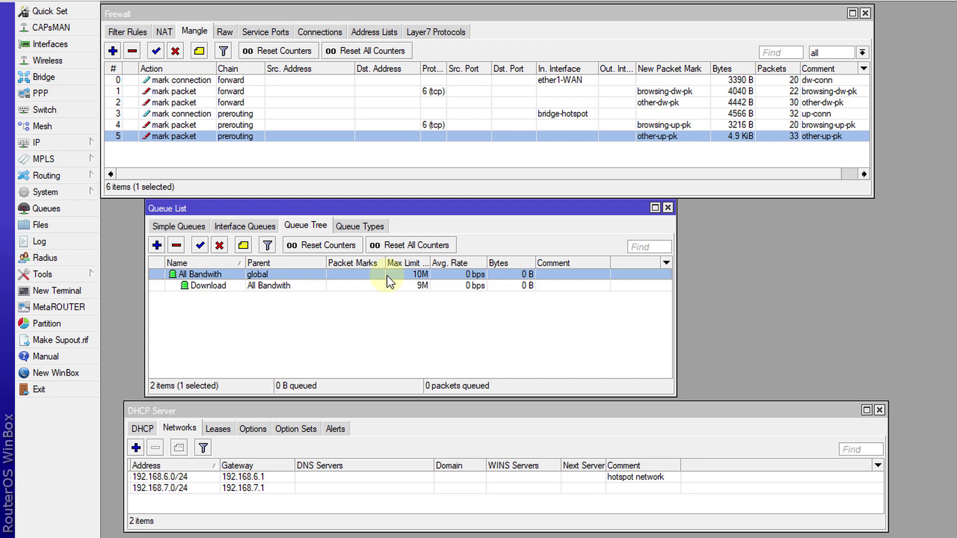
# Start a new queue named Browsing-dw with parent Download and packet mark browsing-dw-pk
pyautogui.click(156, 244)
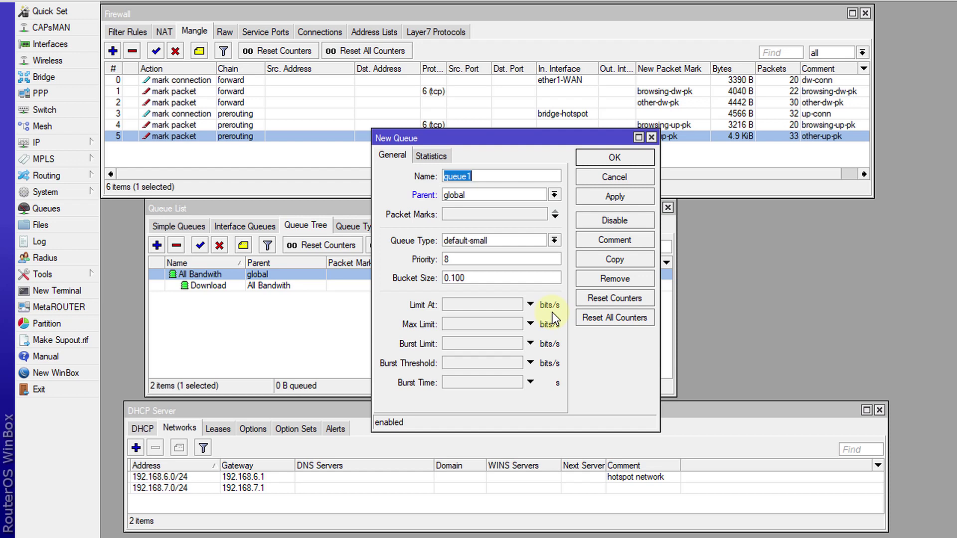
pyautogui.write('Browsing-dw')
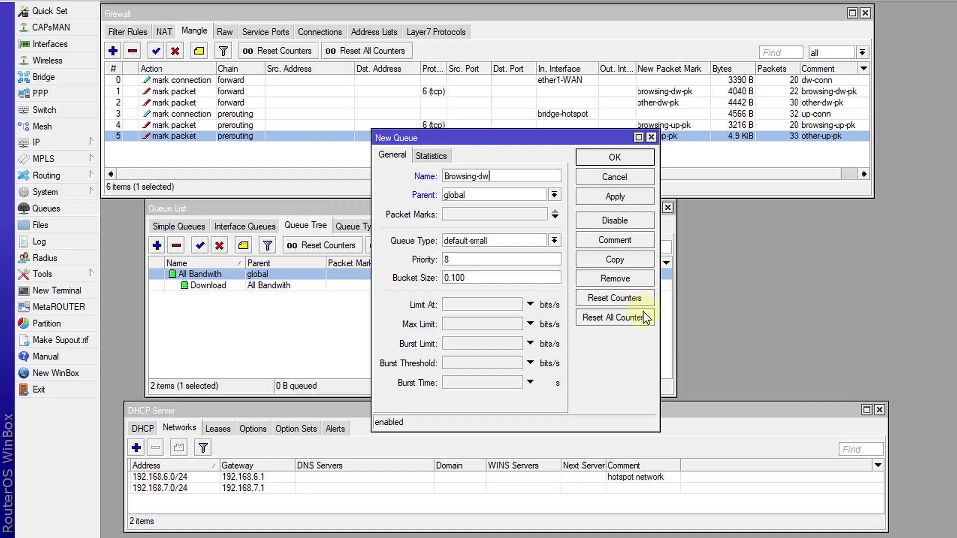
pyautogui.click(553, 198)
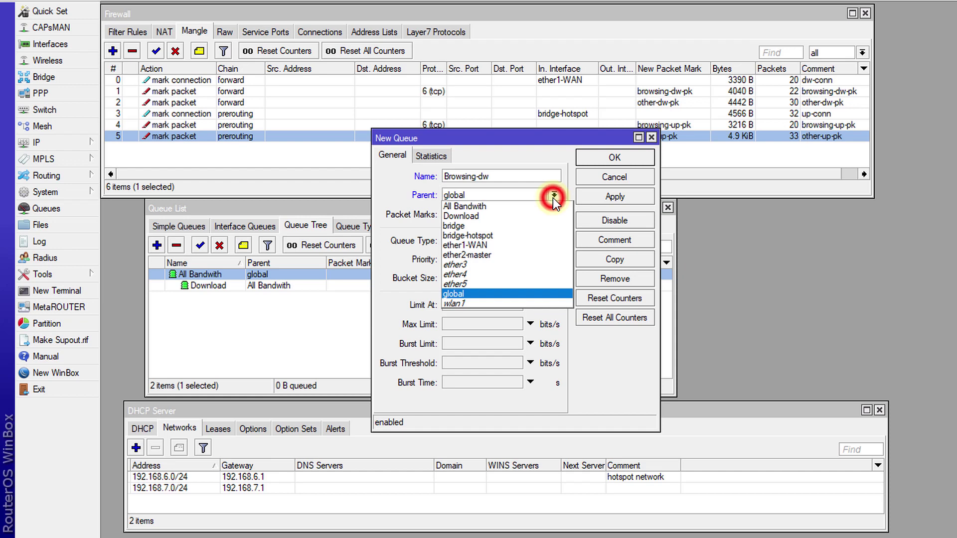
pyautogui.click(477, 213)
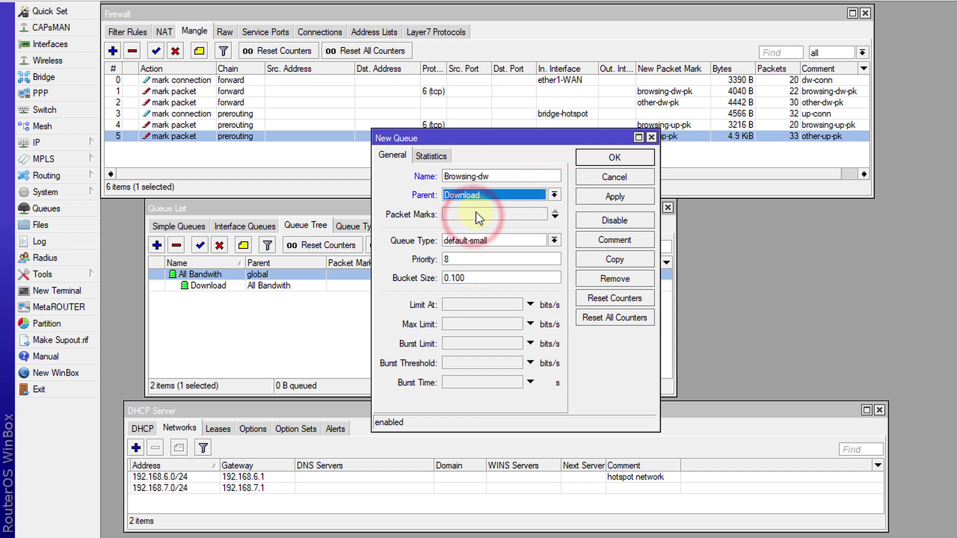
pyautogui.click(476, 213)
pyautogui.click(541, 214)
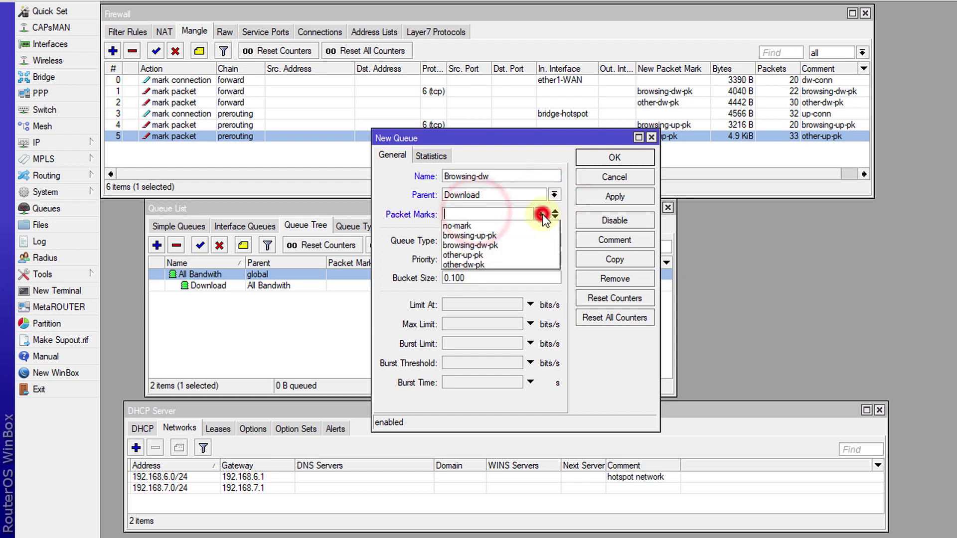
pyautogui.click(489, 247)
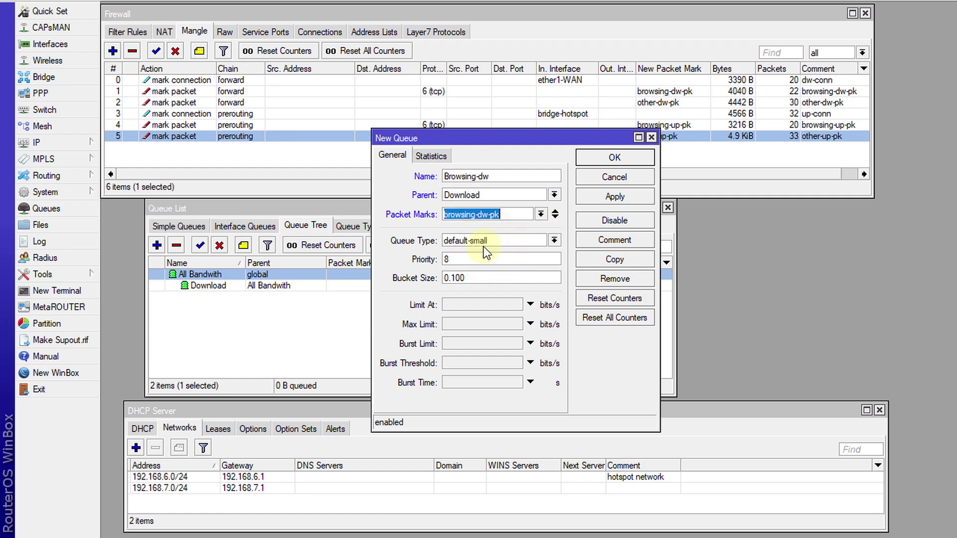
# Set the Browsing-dw queue's type to pcq-download-2M and its max limit to 8M, and save it
pyautogui.click(555, 240)
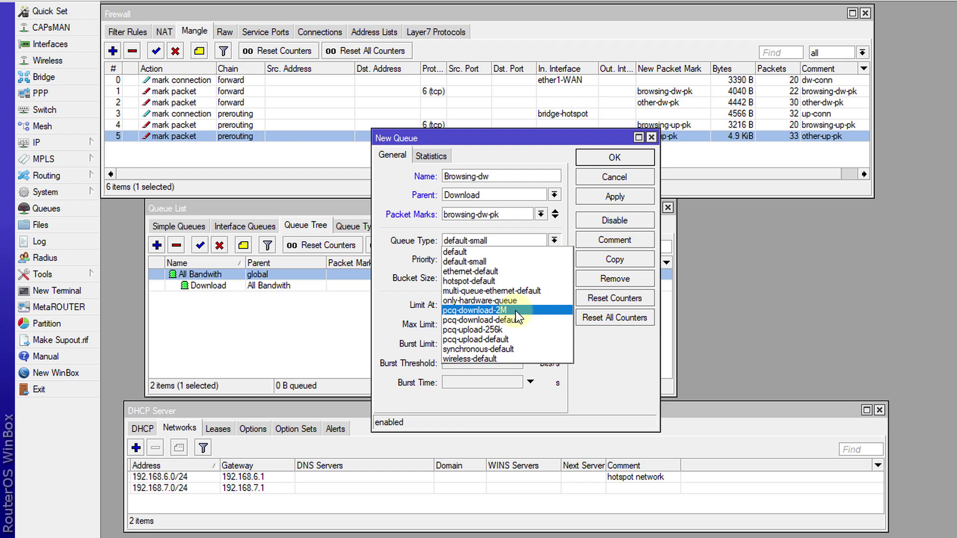
pyautogui.click(496, 310)
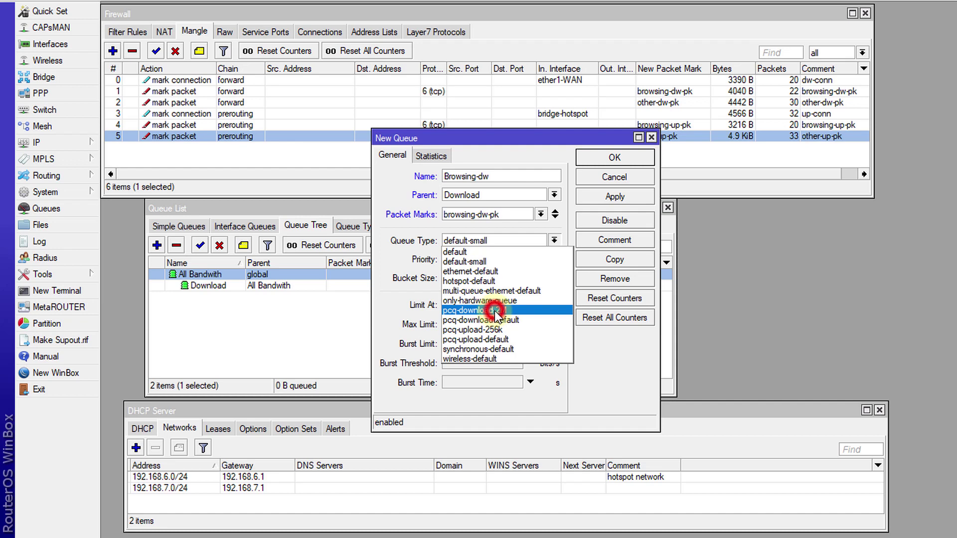
pyautogui.click(532, 313)
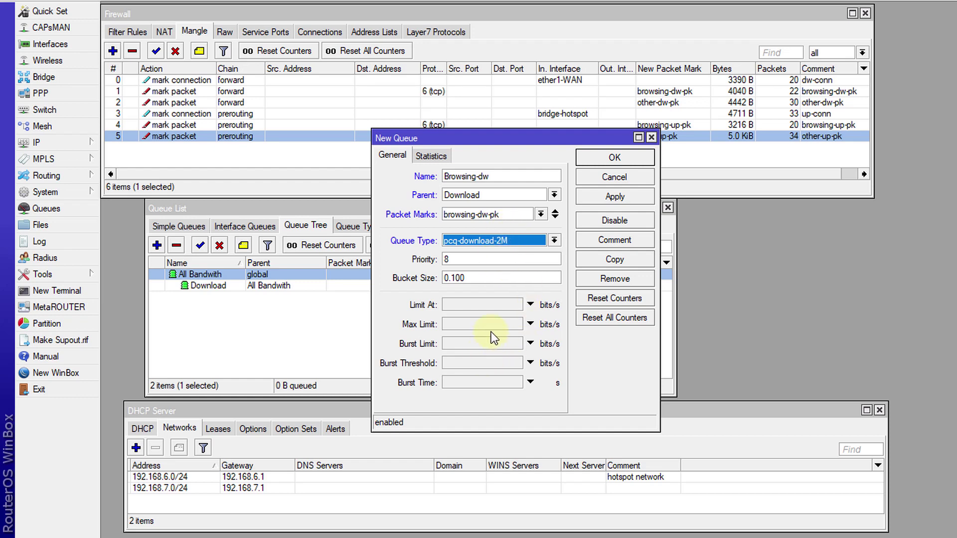
pyautogui.click(458, 327)
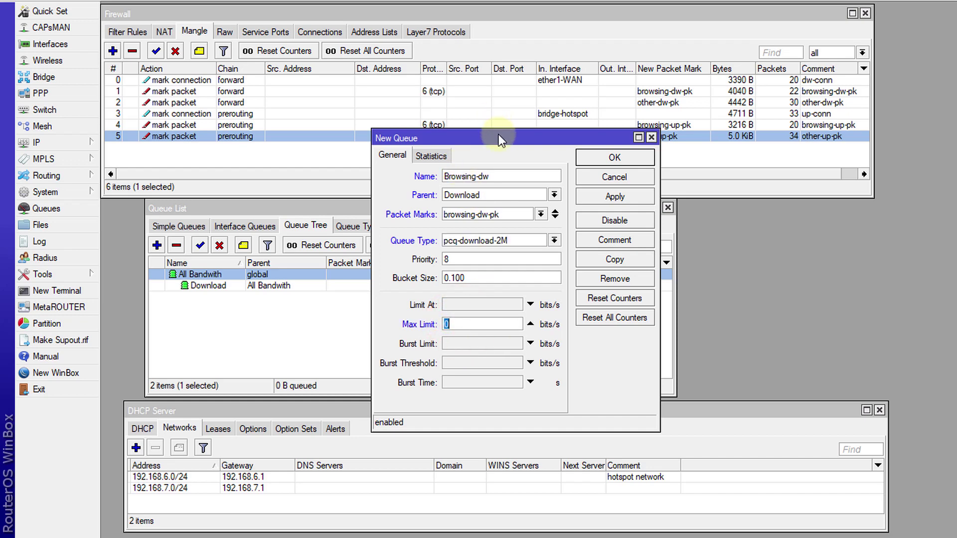
pyautogui.moveTo(498, 136); pyautogui.dragTo(470, 134)
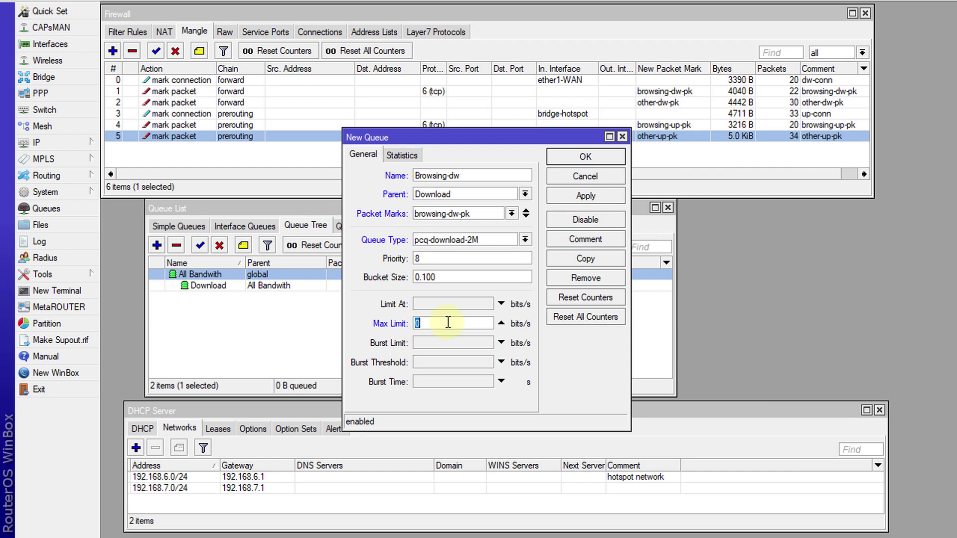
pyautogui.write('8M')
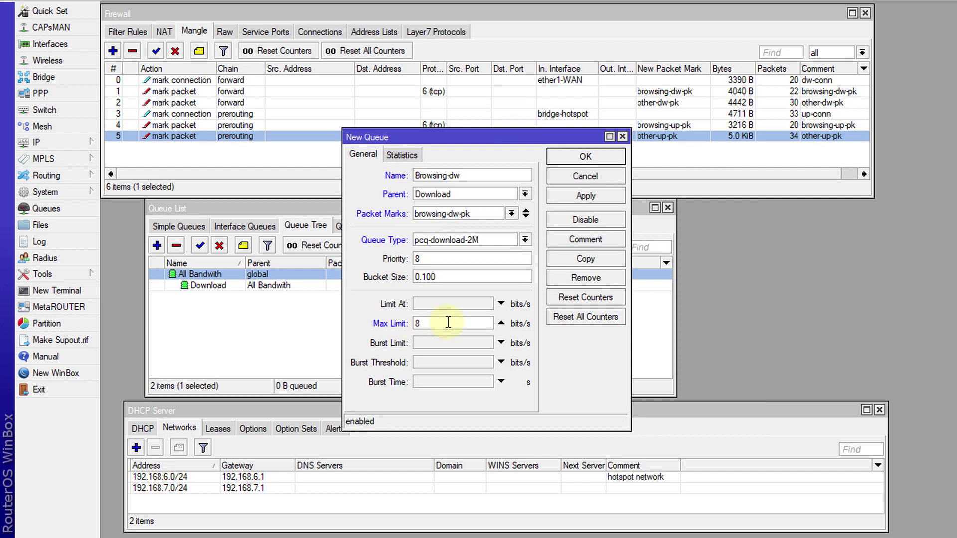
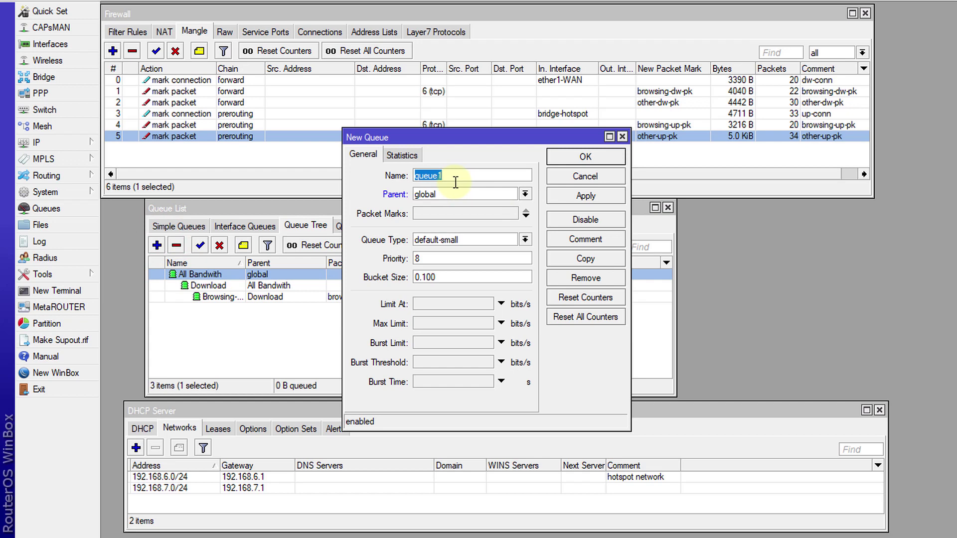
# Start a new queue named Other-dw with parent Download and packet mark other-dw-pk
pyautogui.write('Other-dw')
pyautogui.click(526, 194)
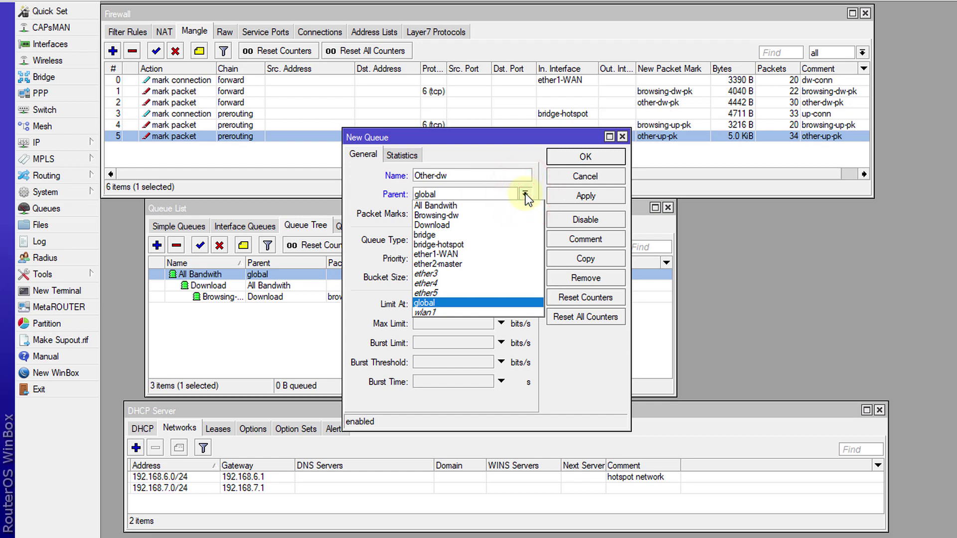
pyautogui.click(467, 224)
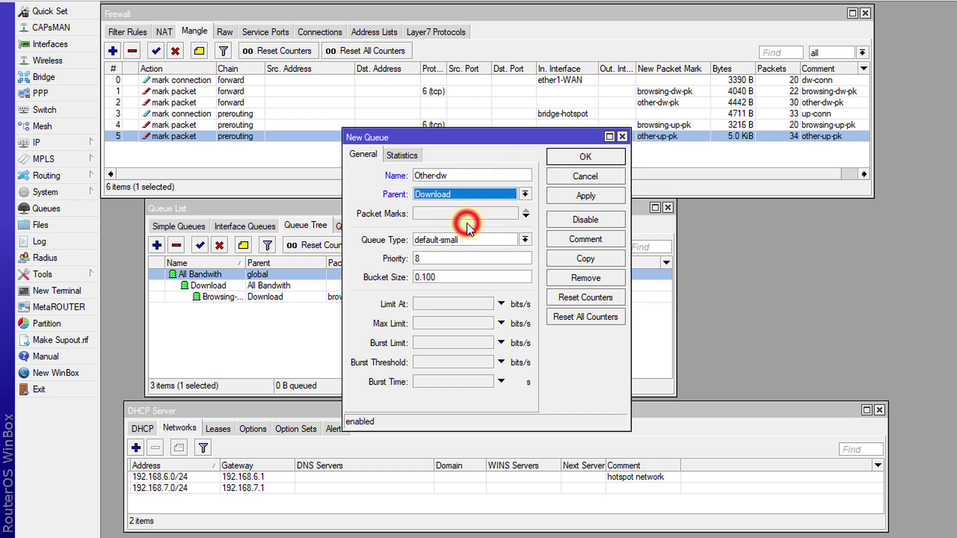
pyautogui.click(476, 214)
pyautogui.click(512, 213)
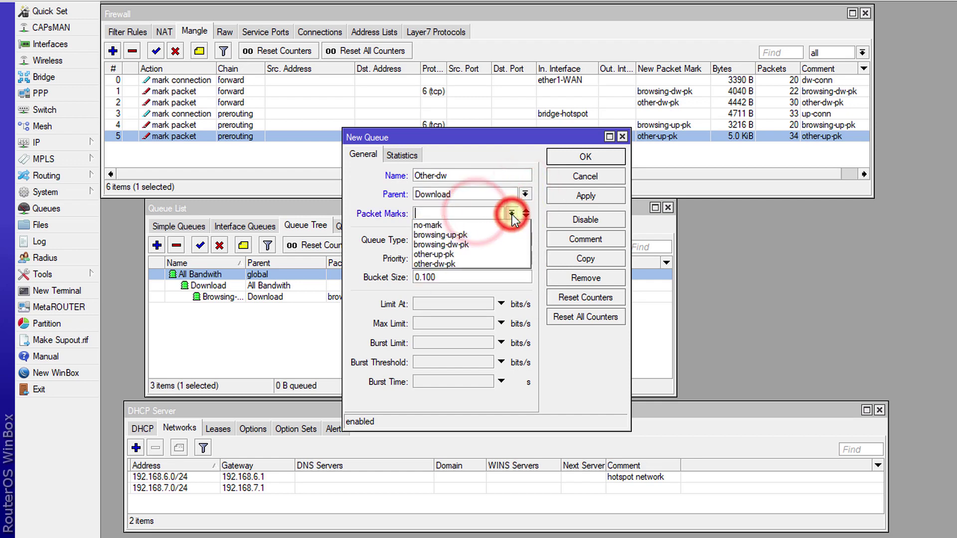
pyautogui.click(460, 264)
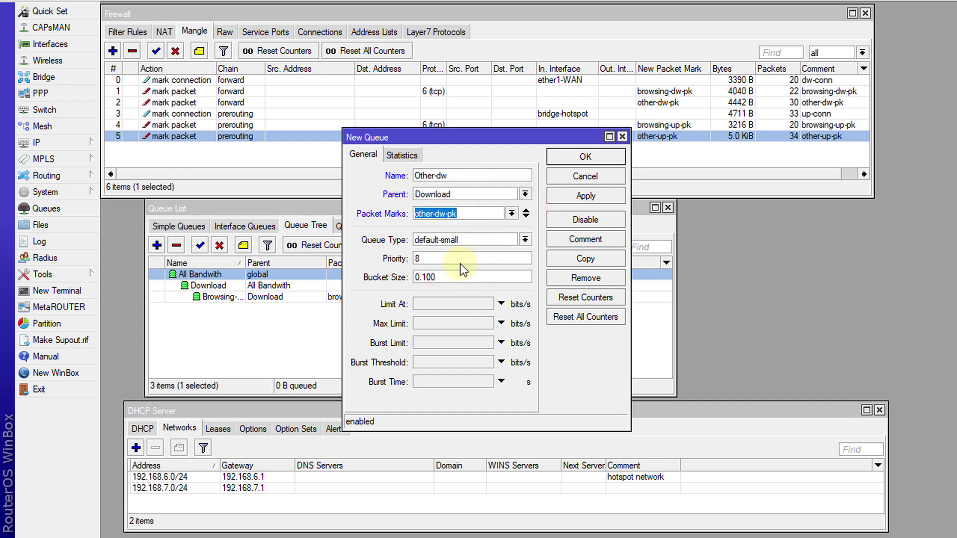
# Set the Other-dw queue's type to pcq-download-2M and its max limit to 1M, and save it
pyautogui.click(522, 240)
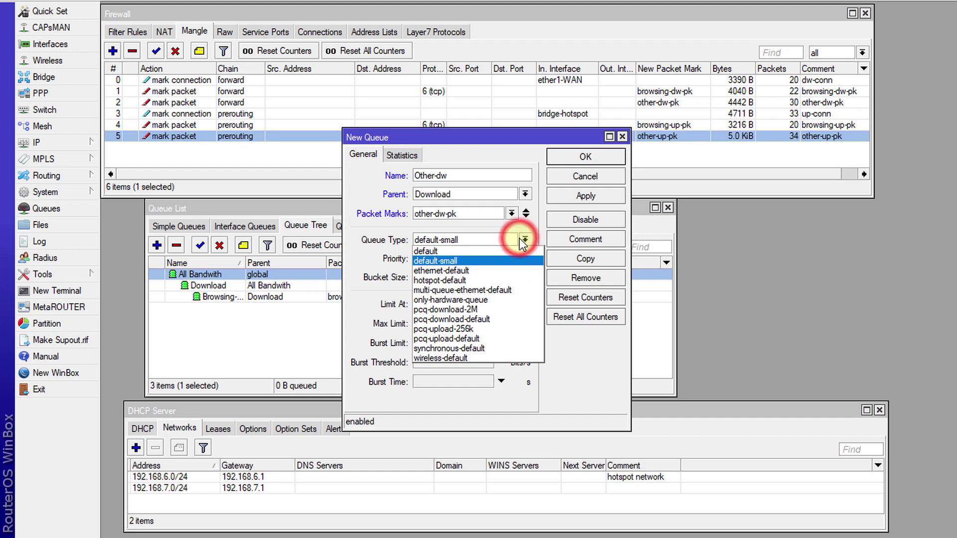
pyautogui.click(471, 310)
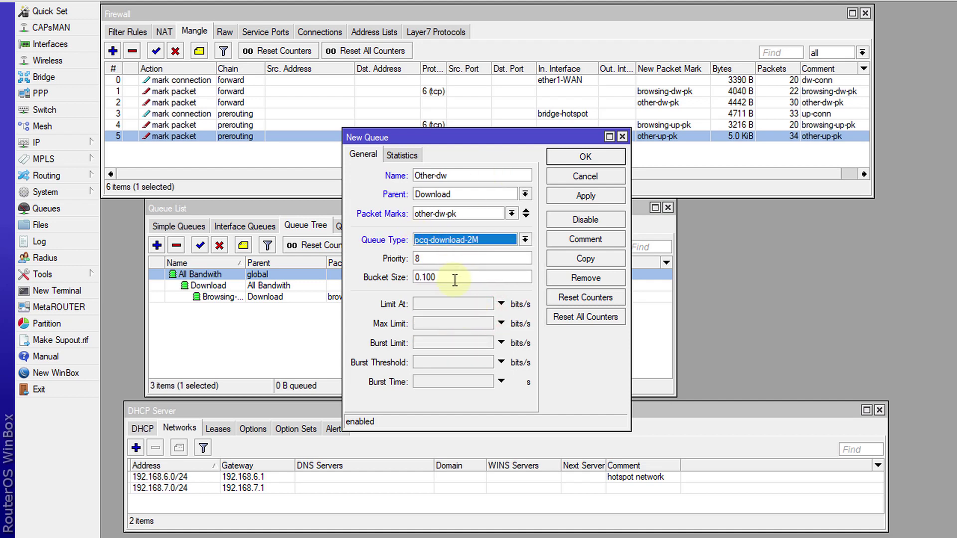
pyautogui.click(430, 325)
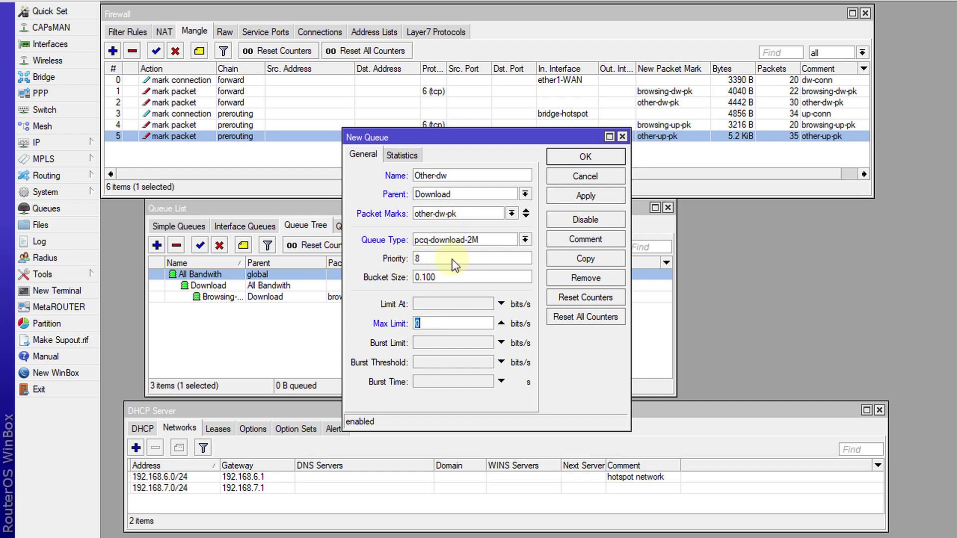
pyautogui.moveTo(451, 141); pyautogui.dragTo(598, 127)
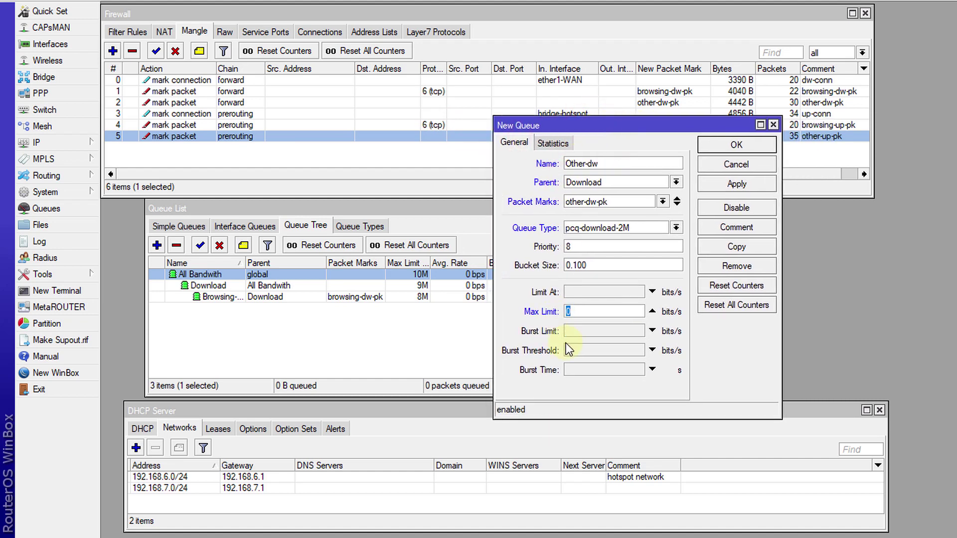
pyautogui.write('1M')
pyautogui.click(722, 145)
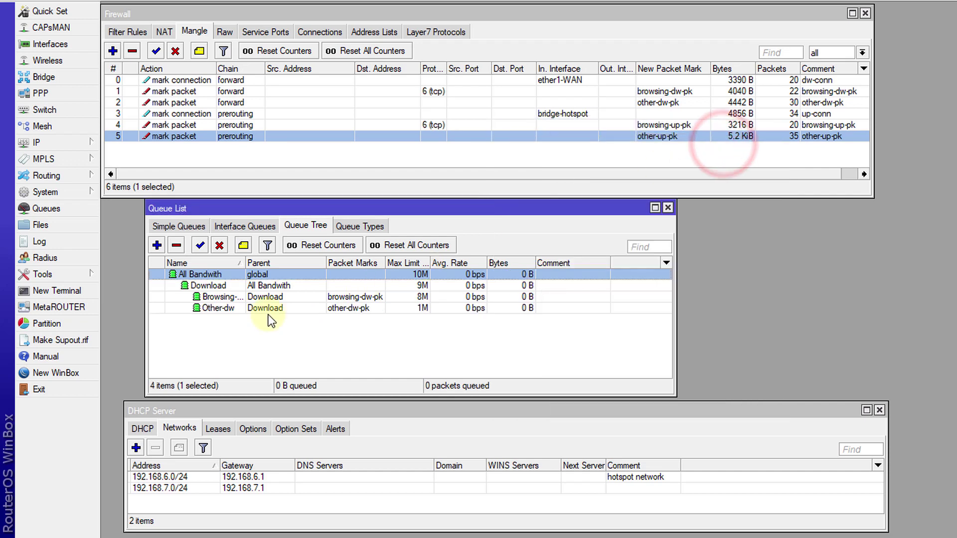
# Widen the queue tree's Name column, then set the Browsing-dw queue's priority to 1 and save it
pyautogui.click(252, 298)
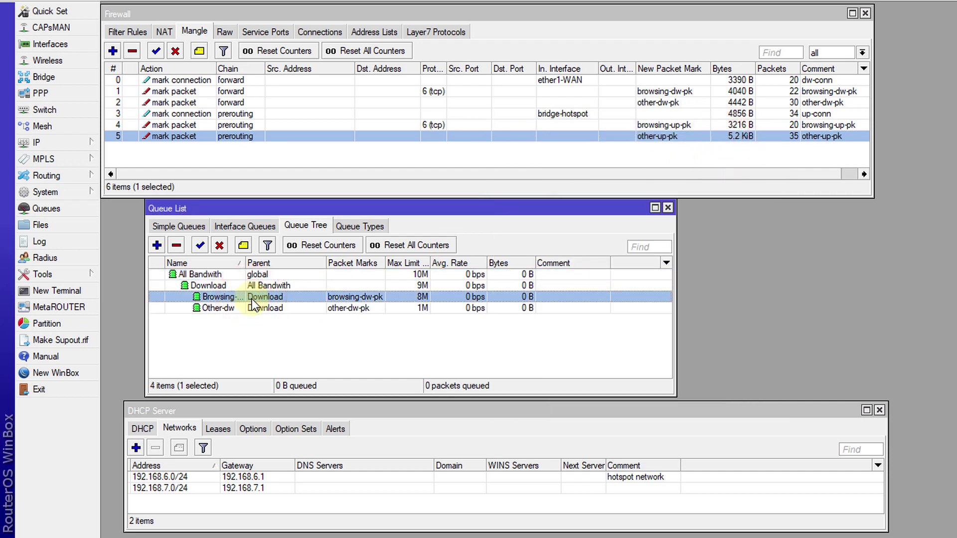
pyautogui.moveTo(244, 260)
pyautogui.mouseDown()
pyautogui.moveTo(264, 261)
pyautogui.moveTo(256, 261)
pyautogui.mouseUp()
pyautogui.doubleClick(276, 297)
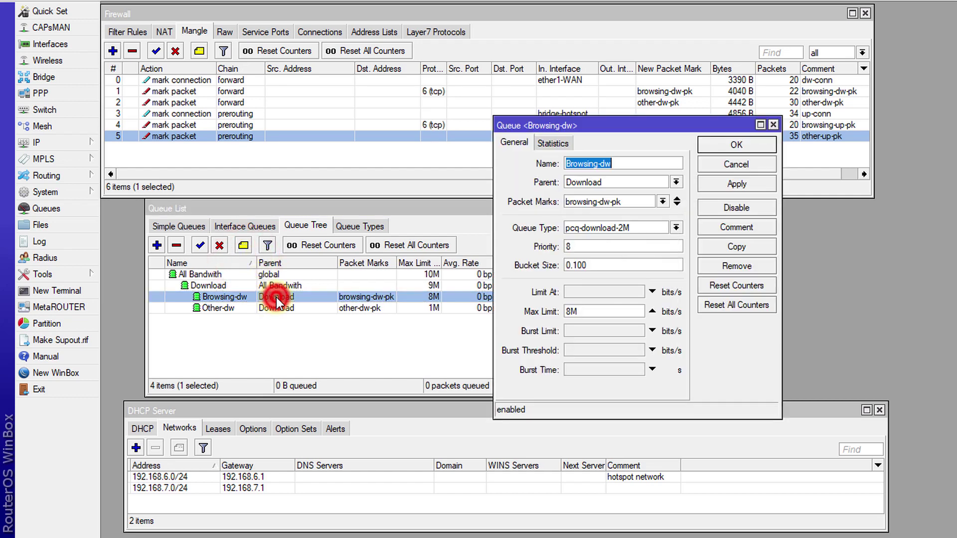
pyautogui.doubleClick(570, 246)
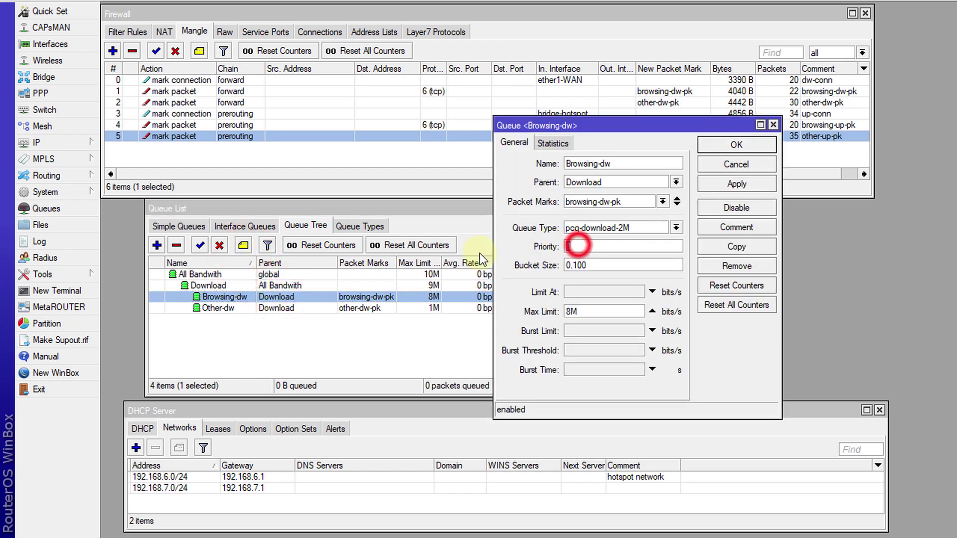
pyautogui.write('1')
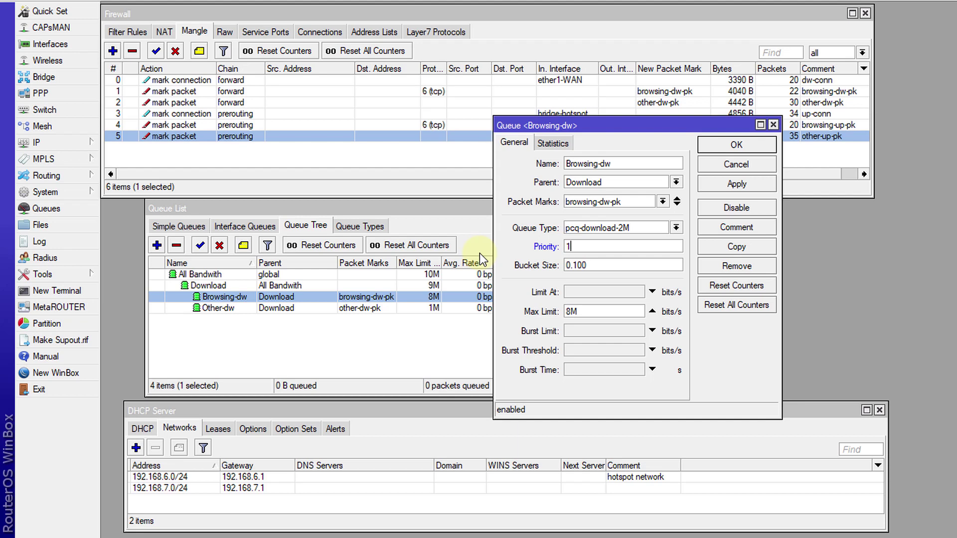
pyautogui.click(729, 187)
pyautogui.click(716, 147)
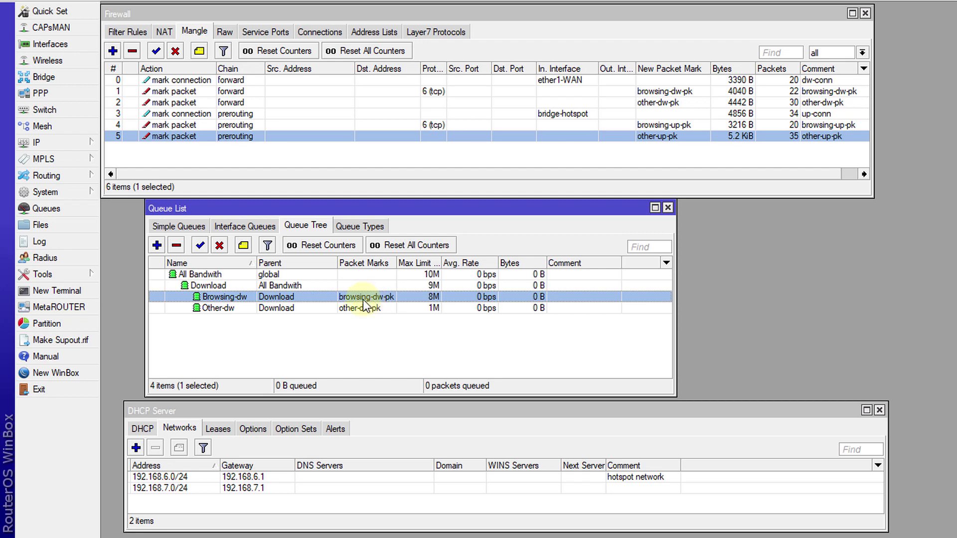
# Create a queue named Upload with parent All Bandwith and a max limit of 1M
pyautogui.click(214, 309)
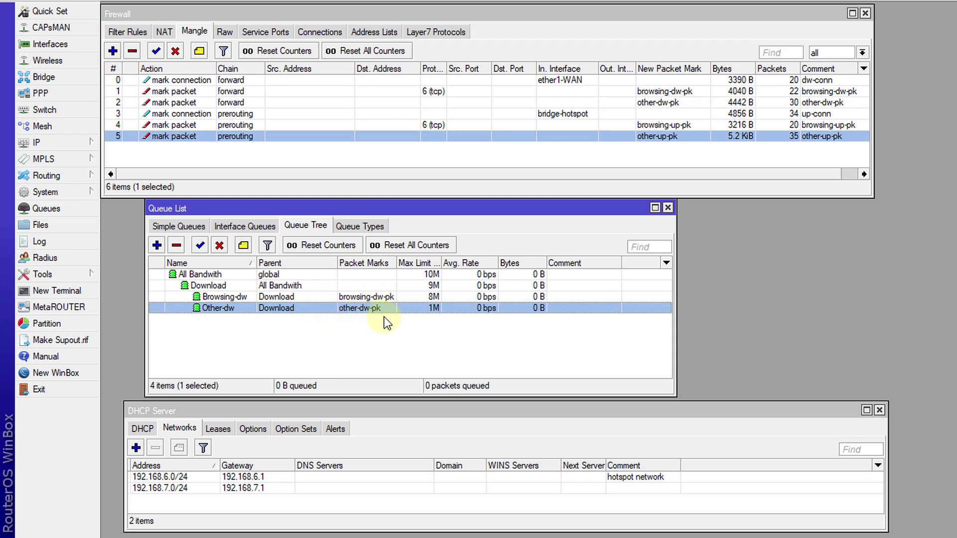
pyautogui.click(157, 246)
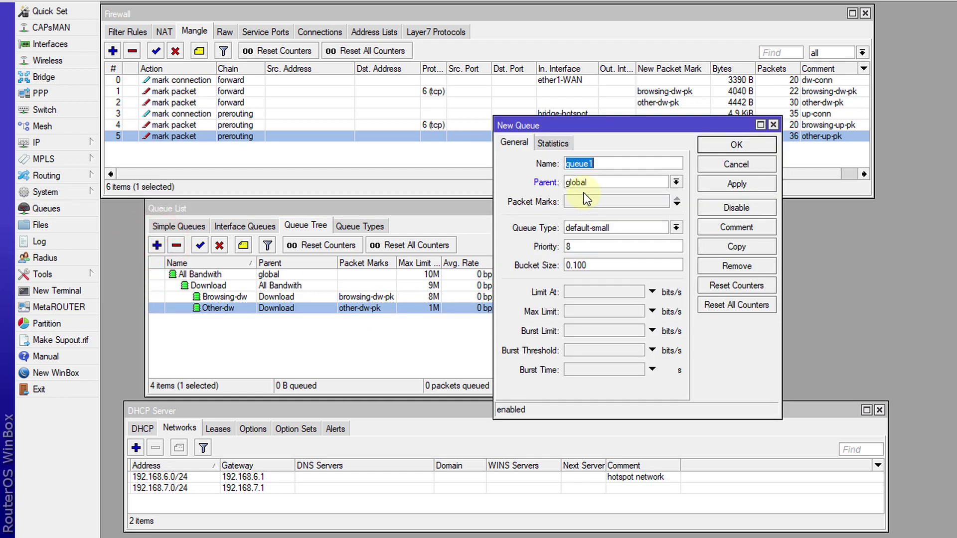
pyautogui.write('Upload')
pyautogui.click(618, 184)
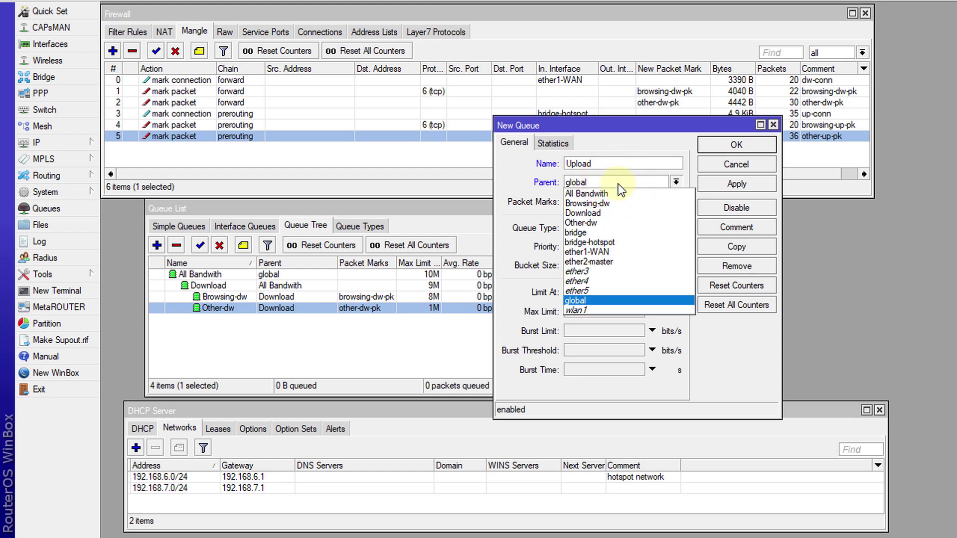
pyautogui.click(611, 193)
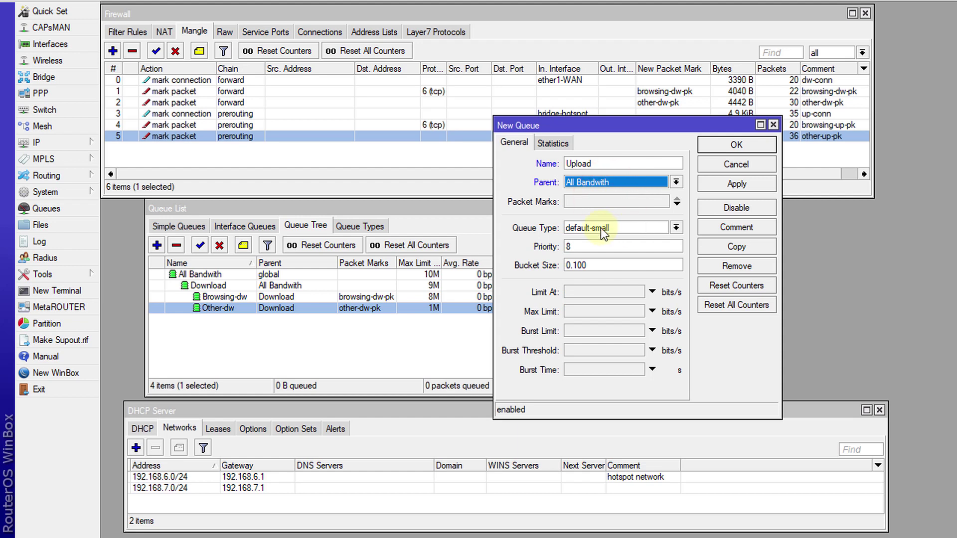
pyautogui.click(581, 312)
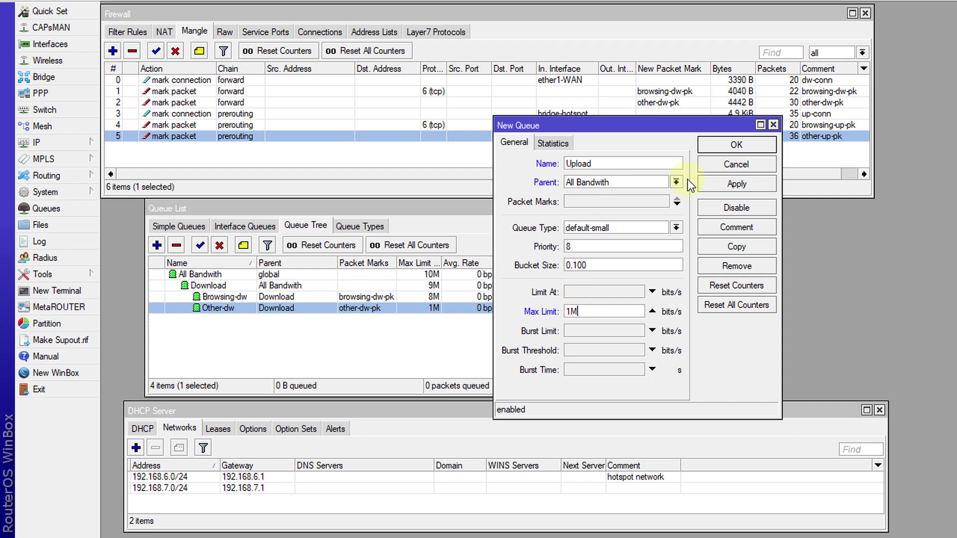
pyautogui.click(719, 145)
# Start a new queue named Browsing-up with parent Upload and packet mark browsing-up-pk
pyautogui.click(156, 246)
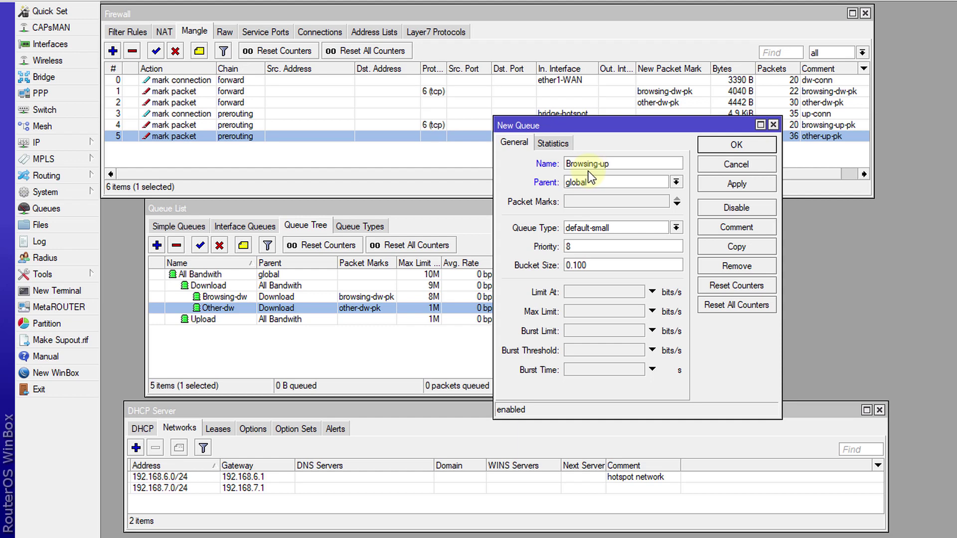
pyautogui.click(600, 181)
pyautogui.click(596, 232)
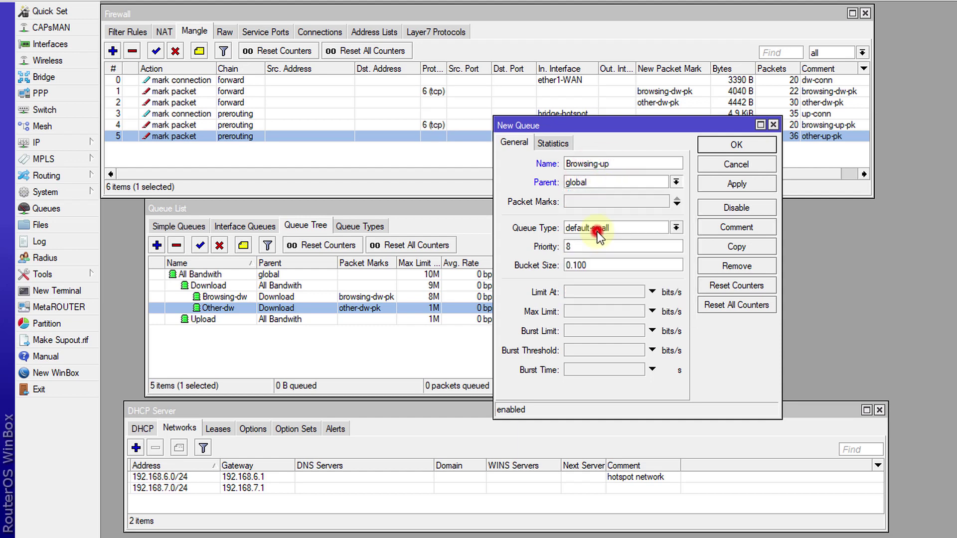
pyautogui.click(629, 201)
pyautogui.click(662, 201)
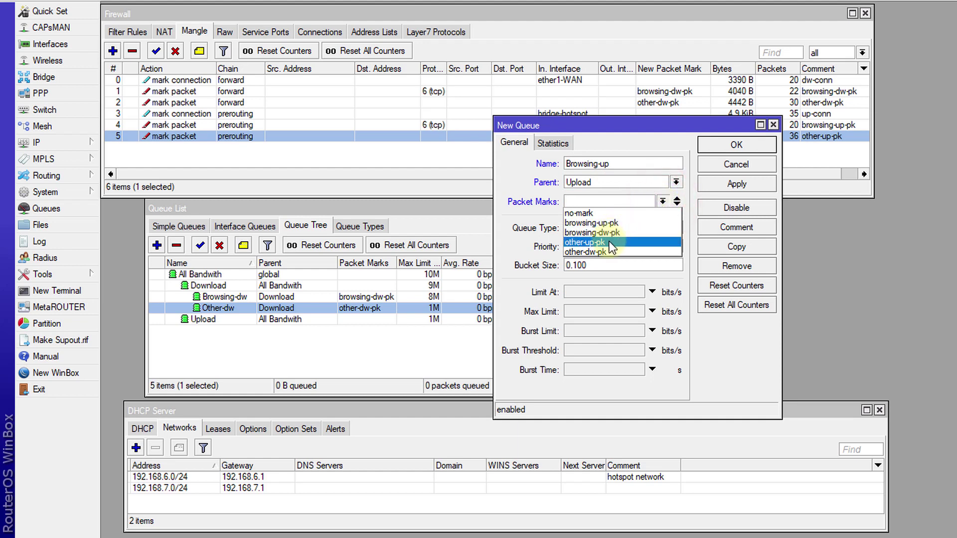
pyautogui.click(612, 224)
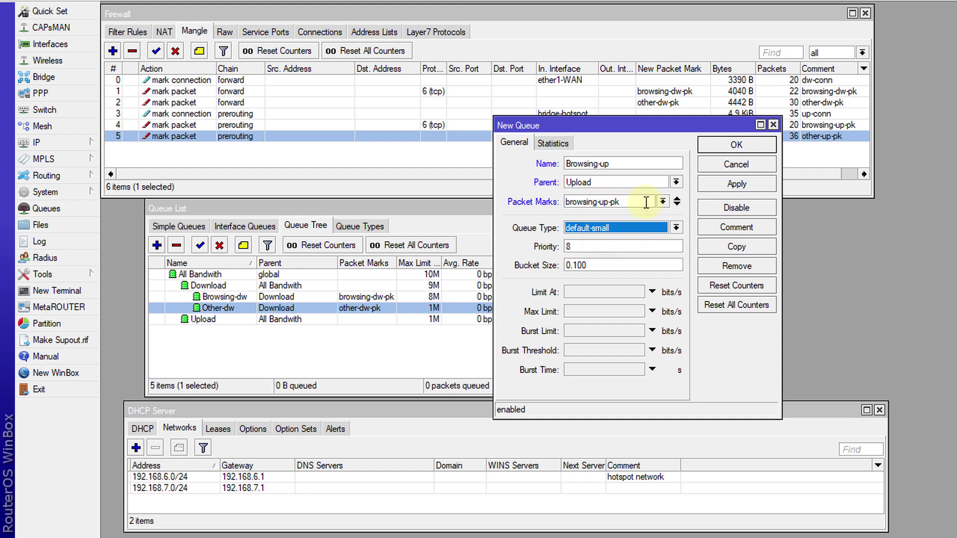
# Set the Browsing-up queue's type to pcq-upload-256k, max limit to 1M and priority to 1, and save it
pyautogui.click(653, 225)
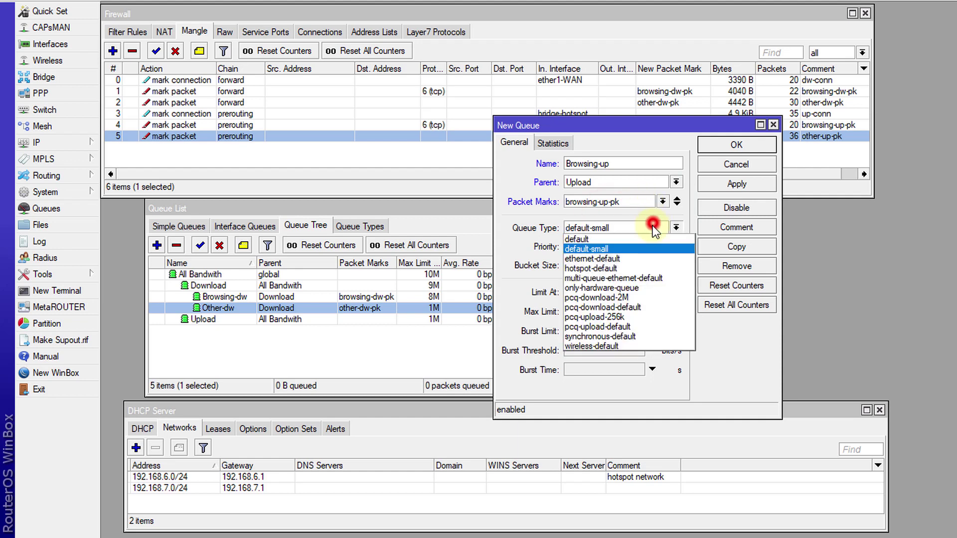
pyautogui.click(623, 316)
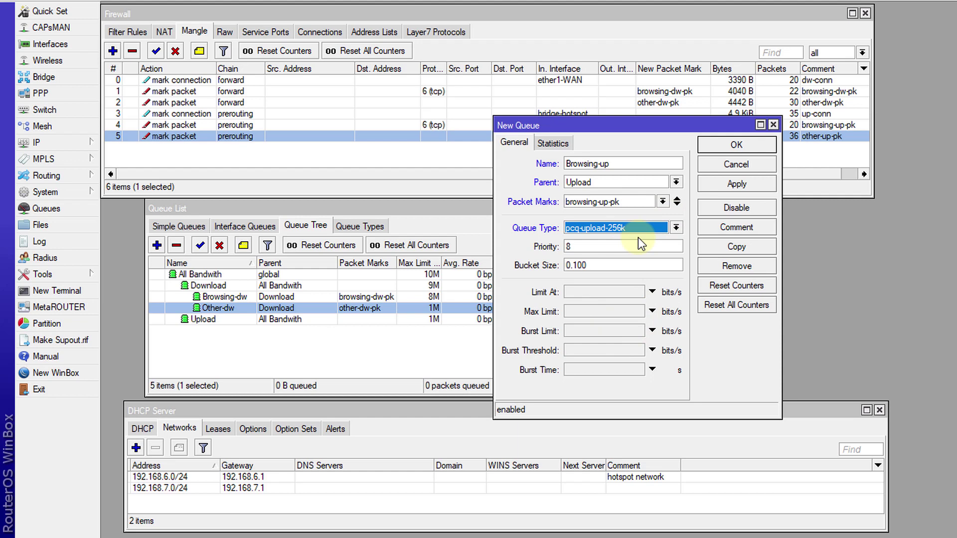
pyautogui.click(576, 312)
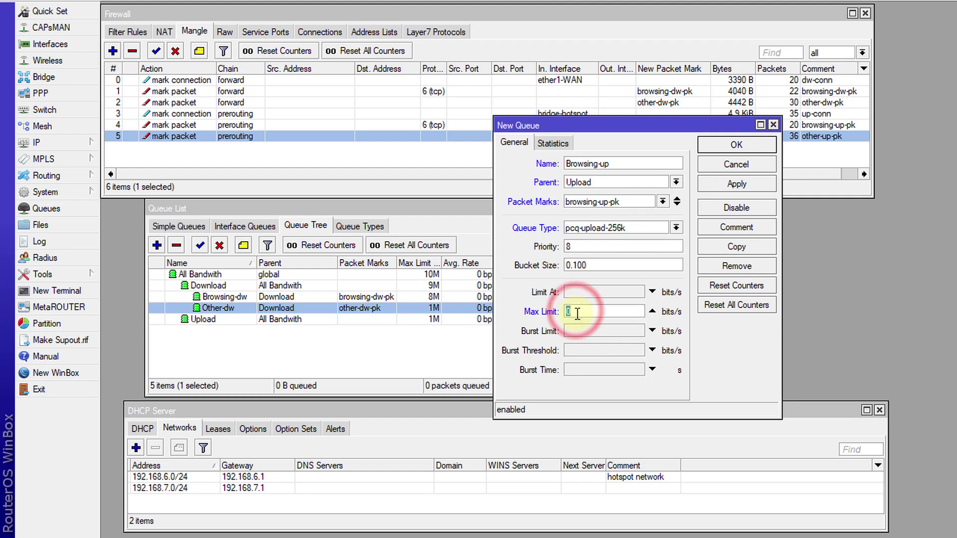
pyautogui.write('1')
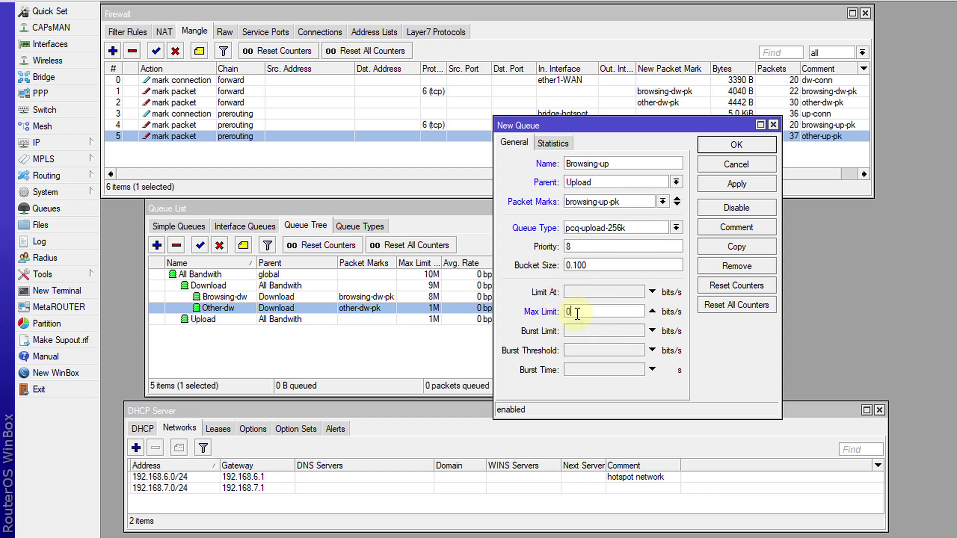
pyautogui.write('M')
pyautogui.doubleClick(578, 249)
pyautogui.write('1')
pyautogui.click(736, 145)
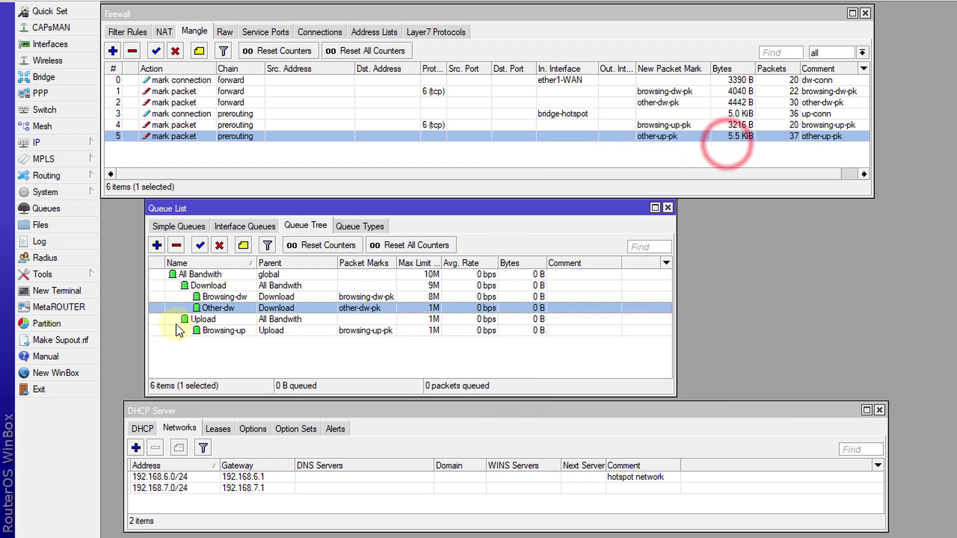
# Start a new queue named Other-up with parent Upload and packet mark other-up-pk
pyautogui.click(157, 245)
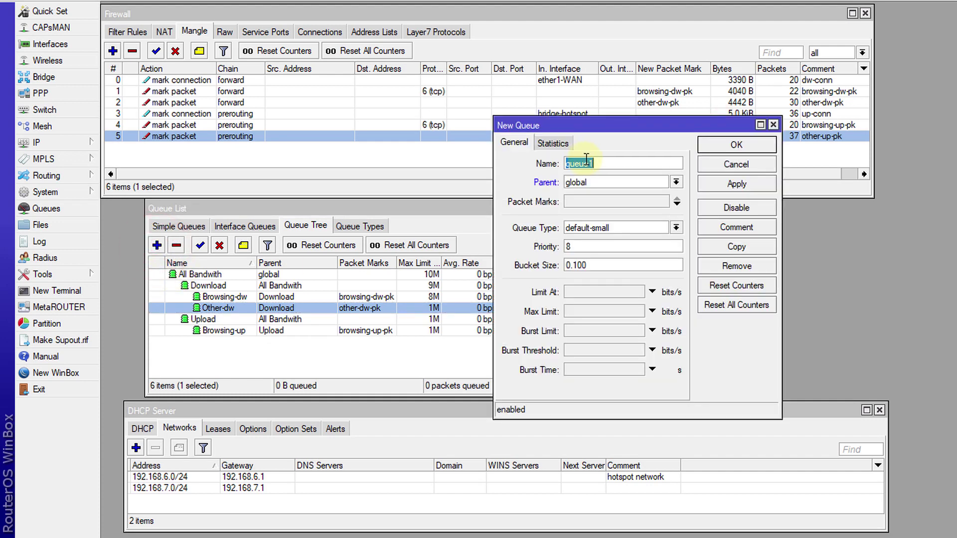
pyautogui.write('Other-up')
pyautogui.click(627, 186)
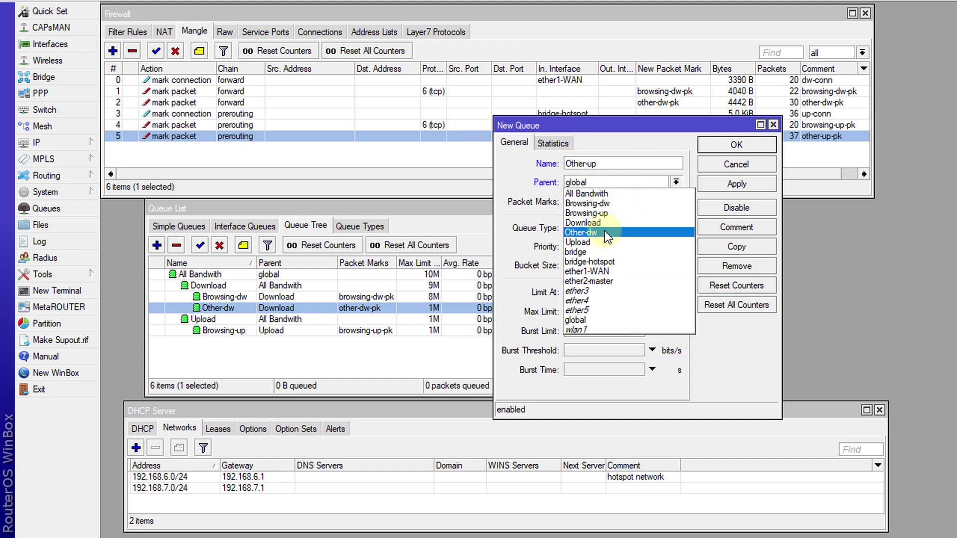
pyautogui.click(618, 242)
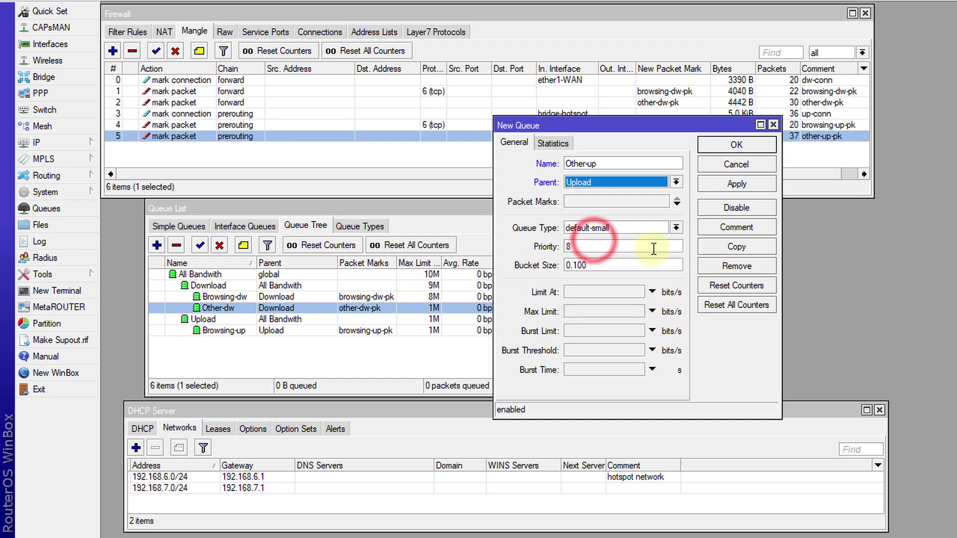
pyautogui.click(651, 197)
pyautogui.click(663, 202)
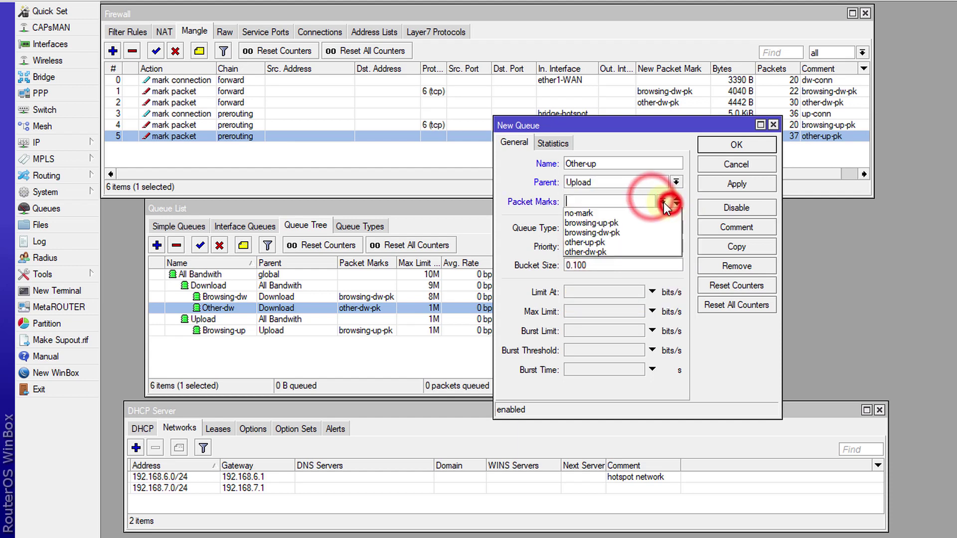
pyautogui.click(606, 244)
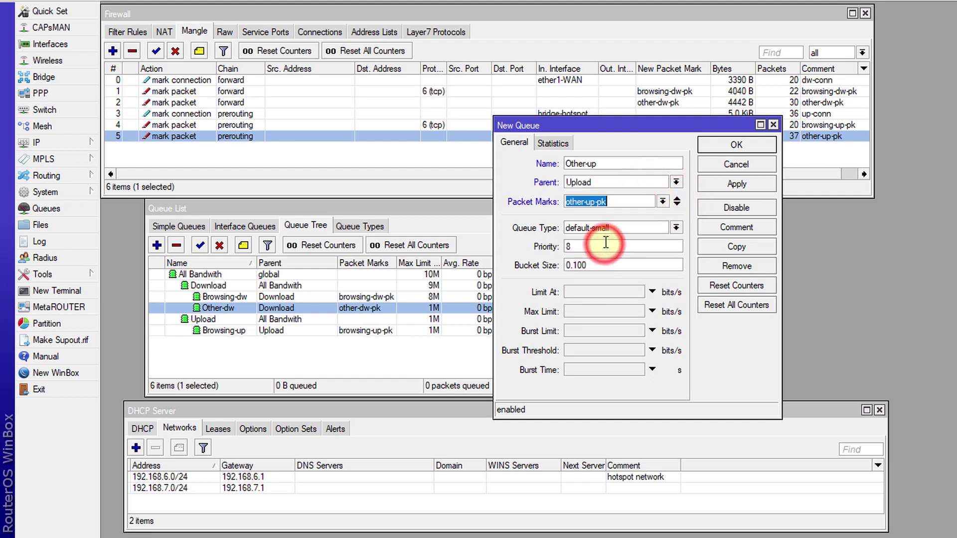
# Set the Other-up queue's type to pcq-upload-256k and its max limit to 512k, save it, and widen the Name column
pyautogui.click(678, 229)
pyautogui.click(623, 317)
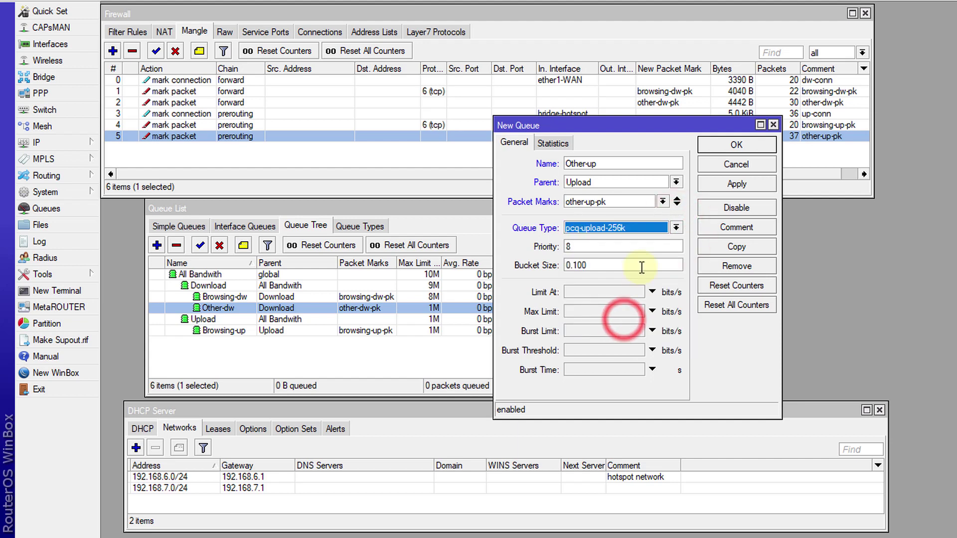
pyautogui.click(576, 313)
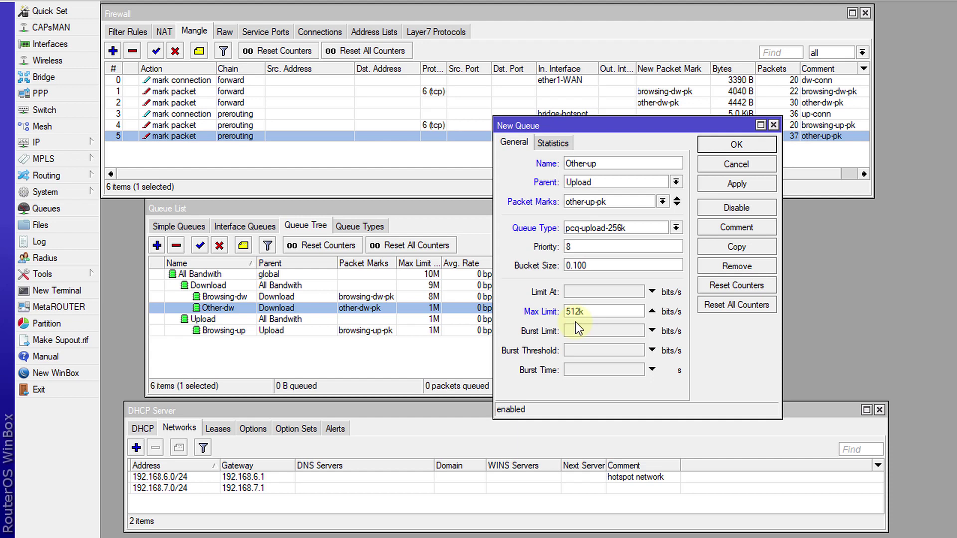
pyautogui.click(721, 144)
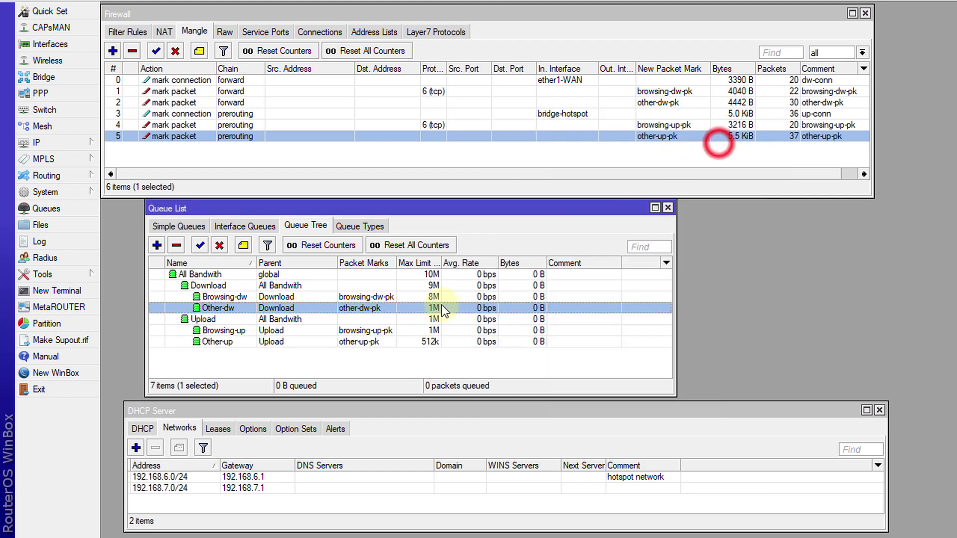
pyautogui.moveTo(256, 263); pyautogui.dragTo(267, 263)
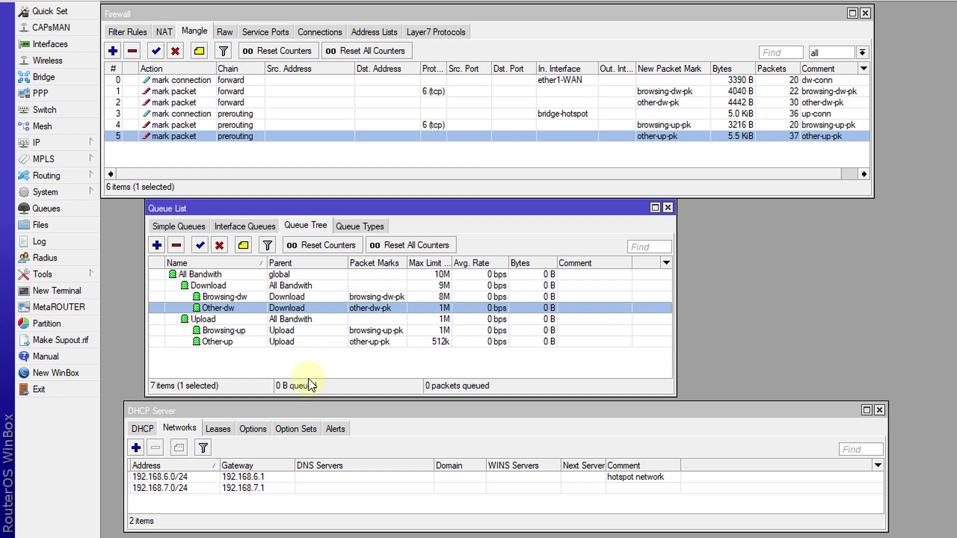
# Review the six download and upload mangle rules, checking their incoming interfaces, protocols and new packet marks
pyautogui.click(365, 34)
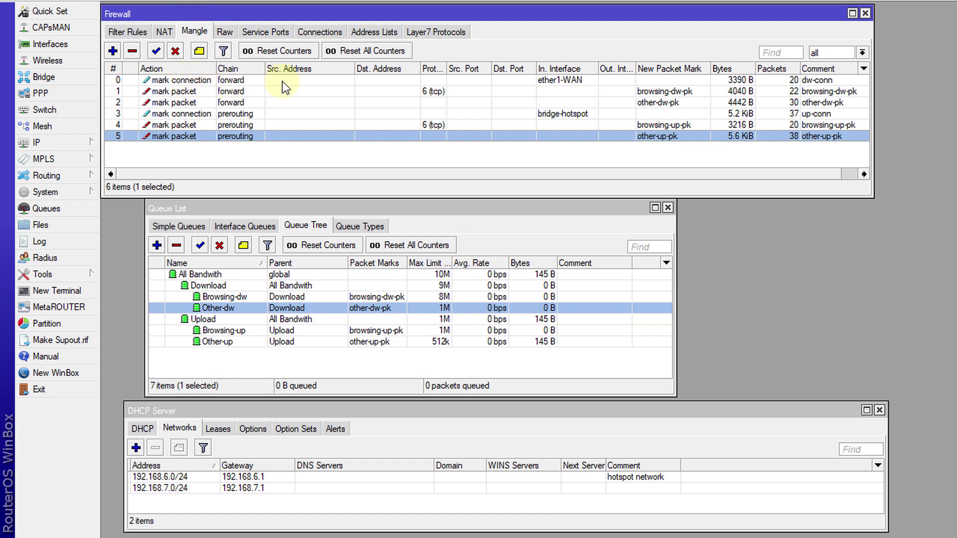
pyautogui.click(560, 82)
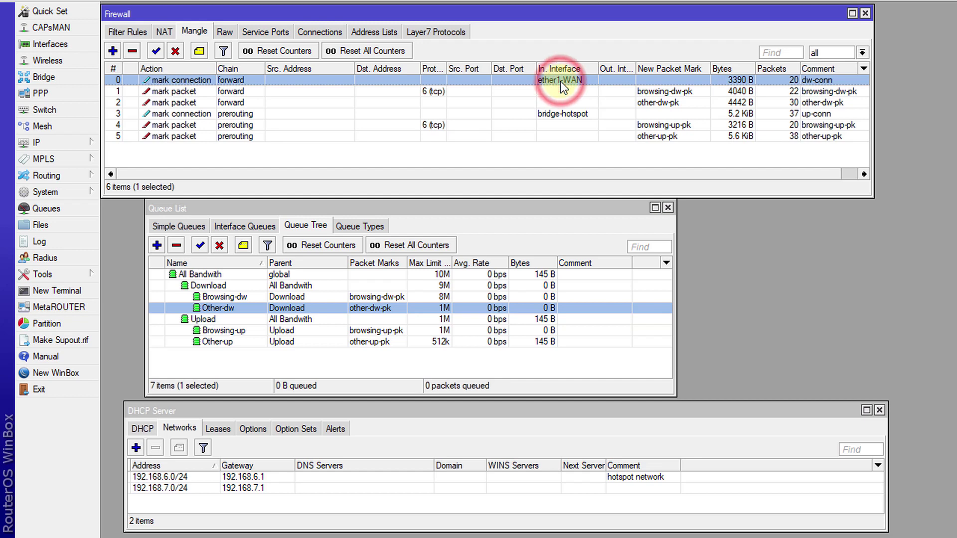
pyautogui.click(540, 93)
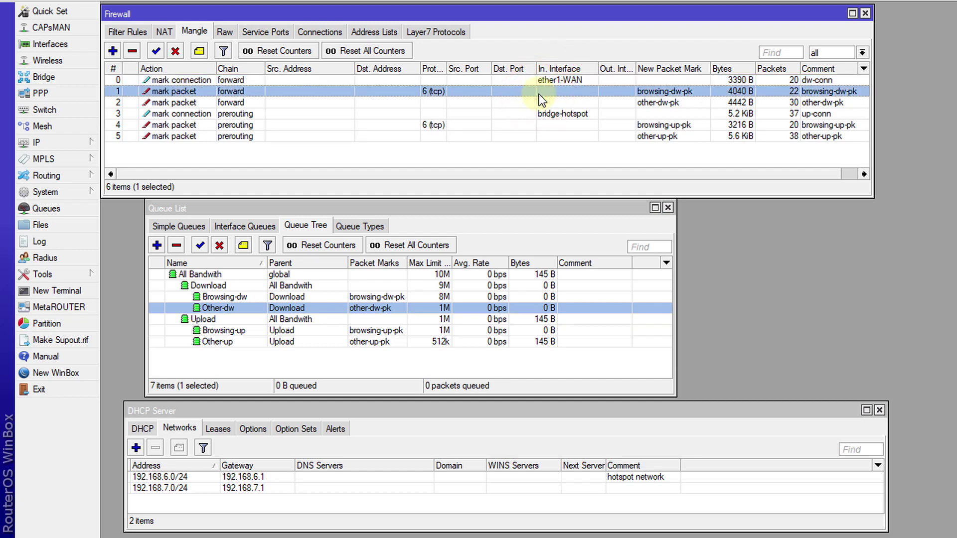
pyautogui.click(439, 102)
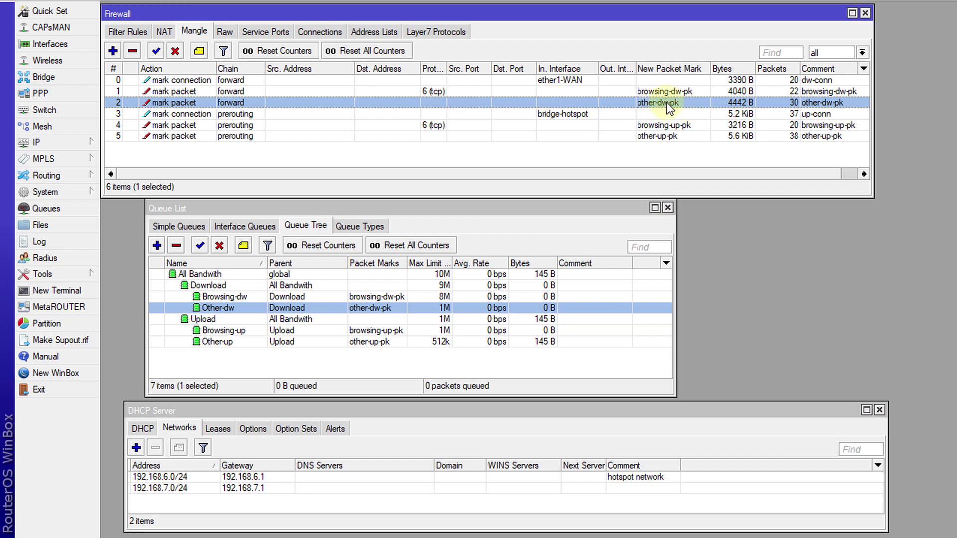
pyautogui.click(570, 114)
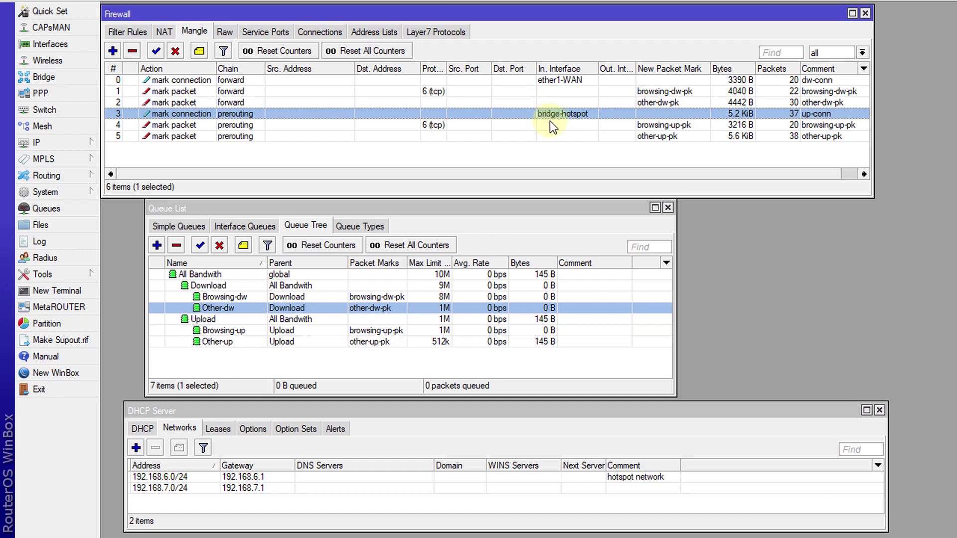
pyautogui.click(526, 126)
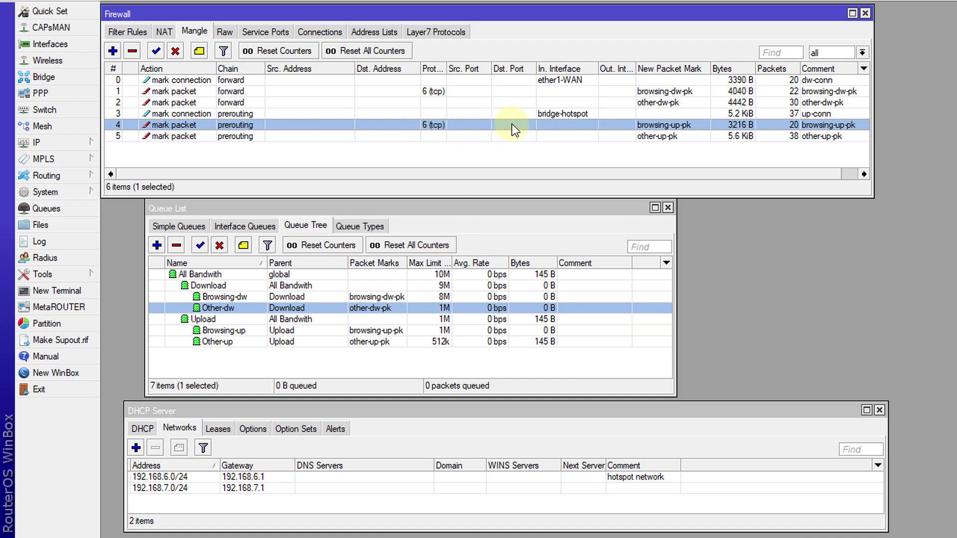
pyautogui.click(505, 136)
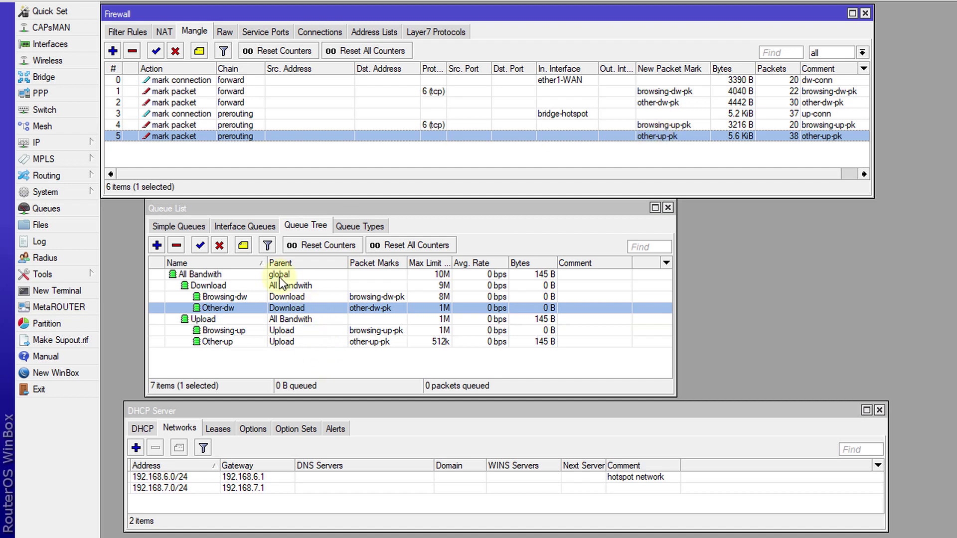
# Examine the queue tree from All Bandwith through the Download and Upload branches, checking each queue's parent, packet mark and max limit
pyautogui.click(225, 274)
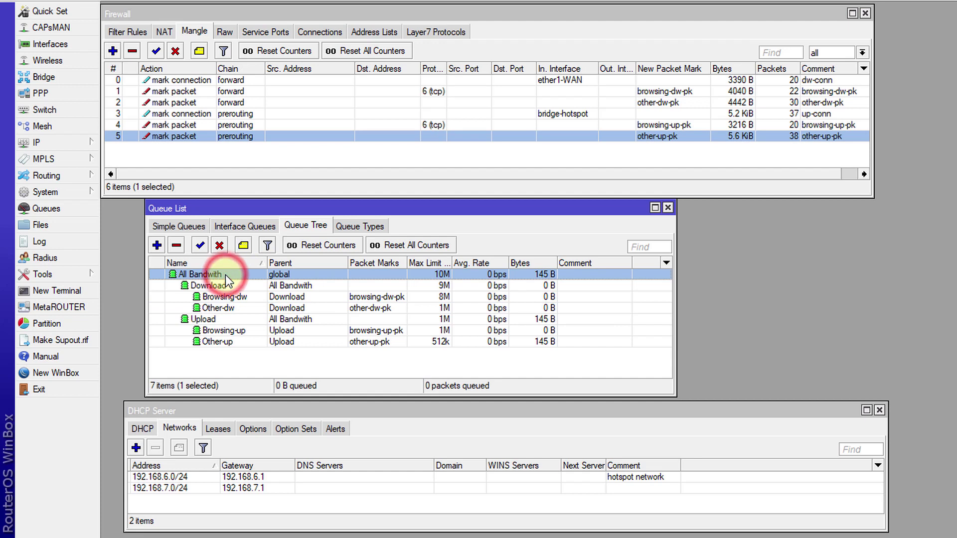
pyautogui.click(438, 288)
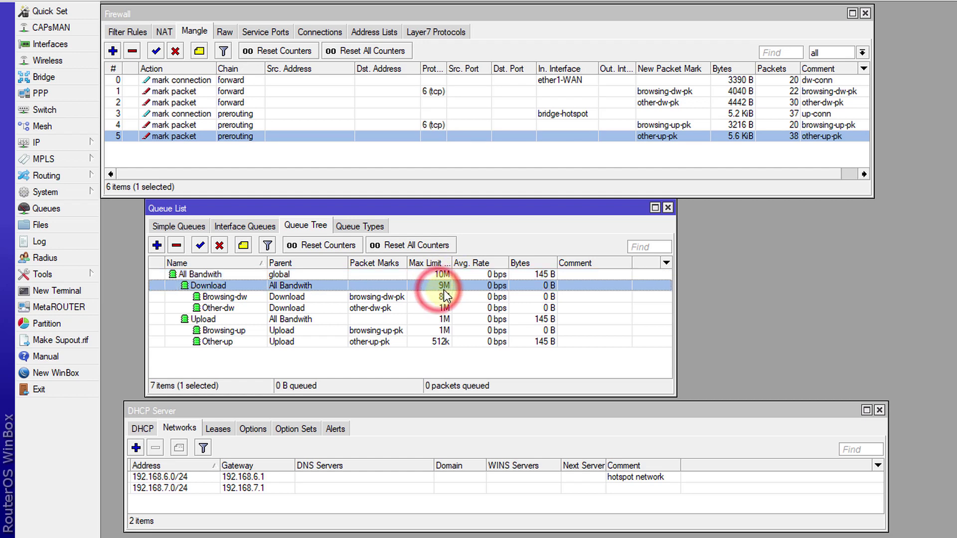
pyautogui.click(443, 319)
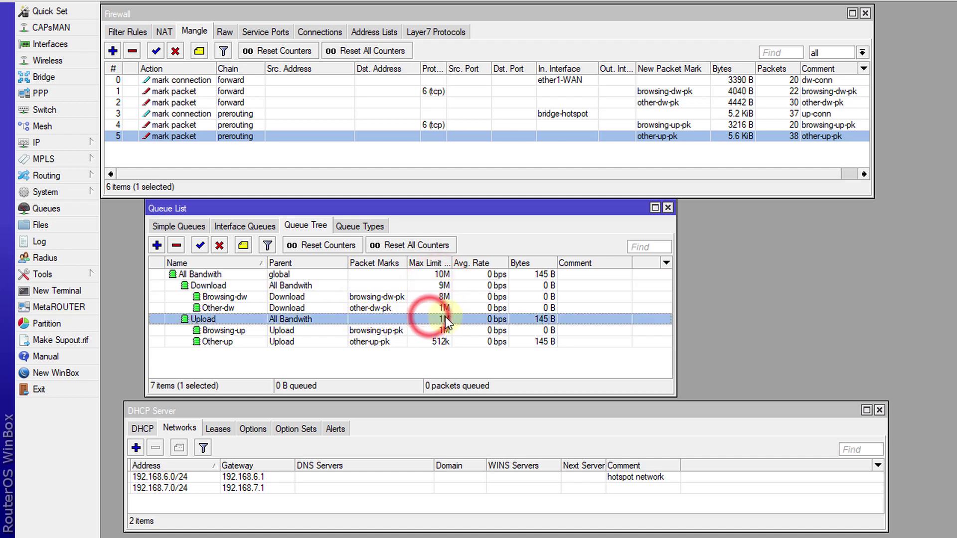
pyautogui.click(444, 275)
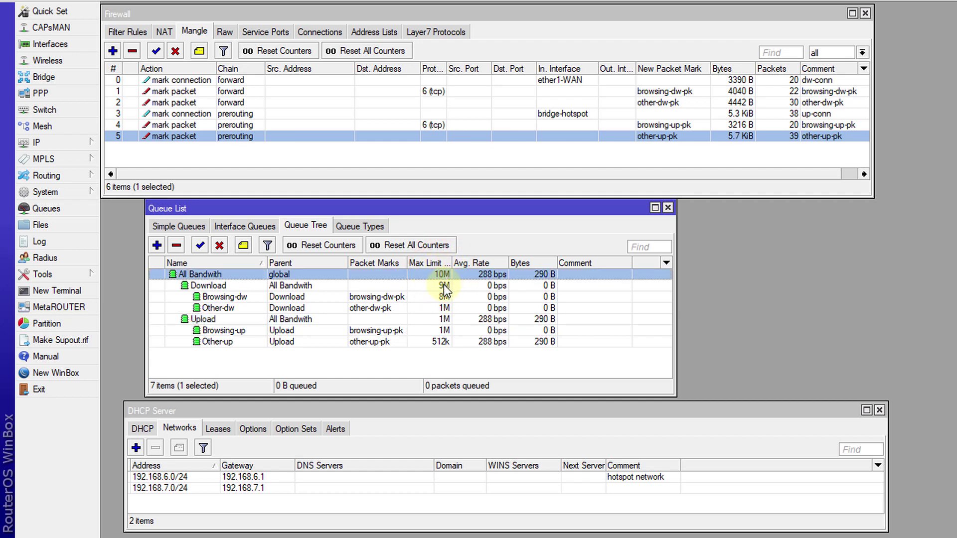
pyautogui.click(443, 285)
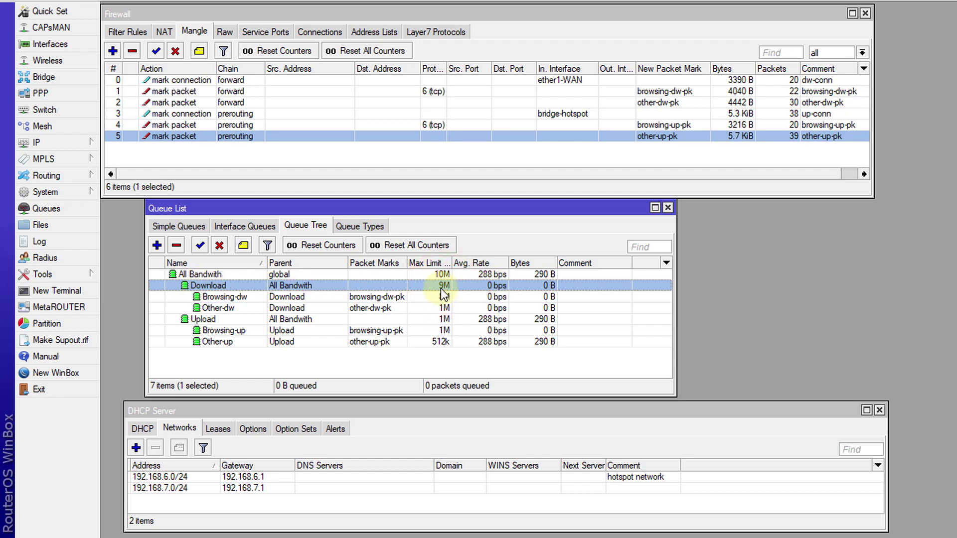
pyautogui.click(442, 319)
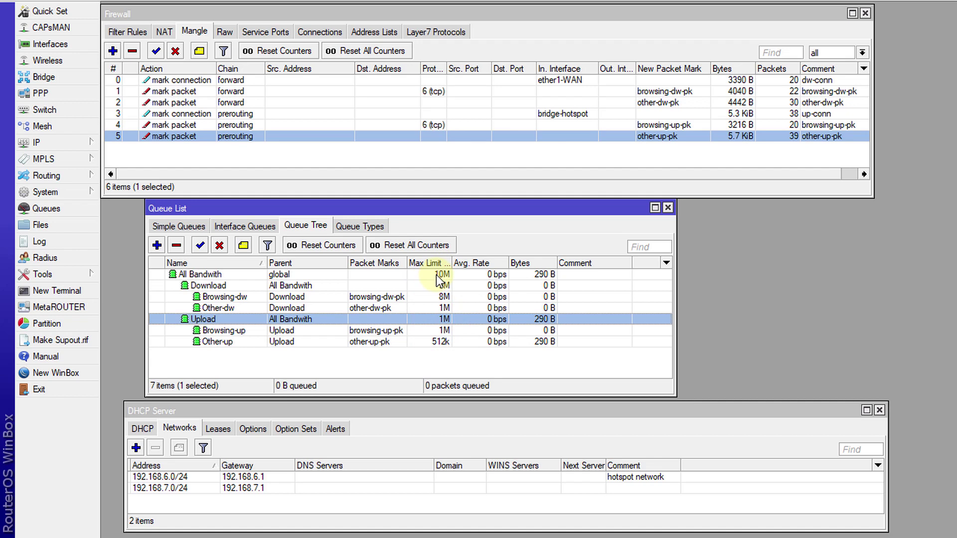
pyautogui.click(260, 288)
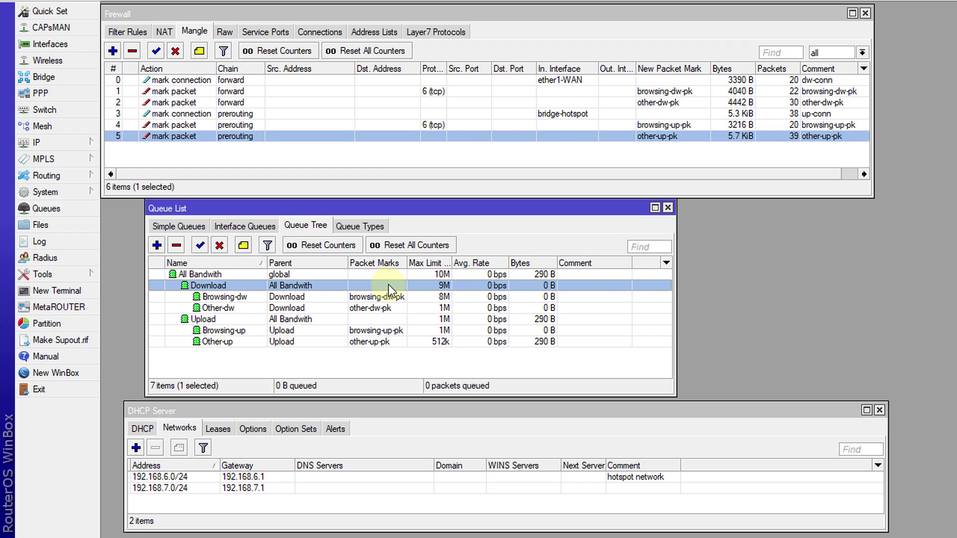
pyautogui.click(225, 297)
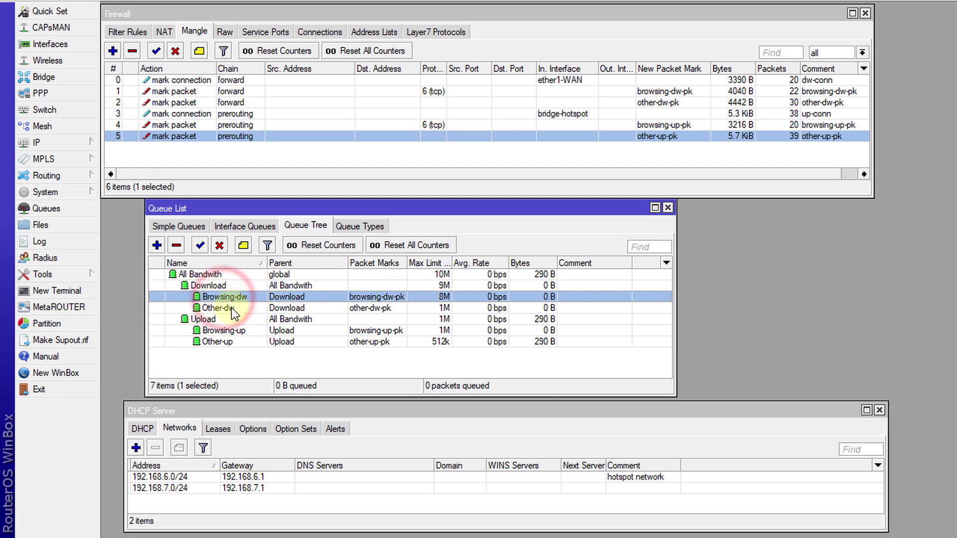
pyautogui.click(231, 308)
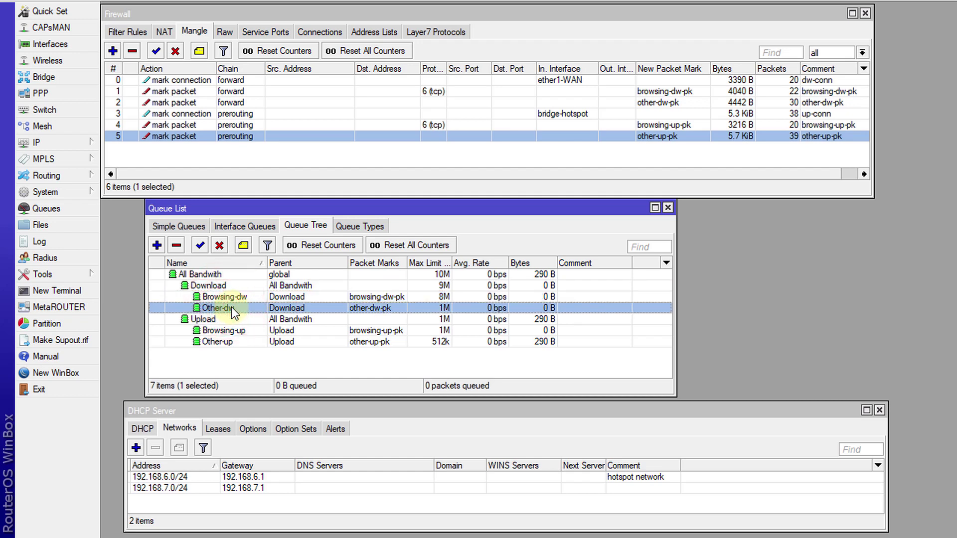
pyautogui.click(220, 321)
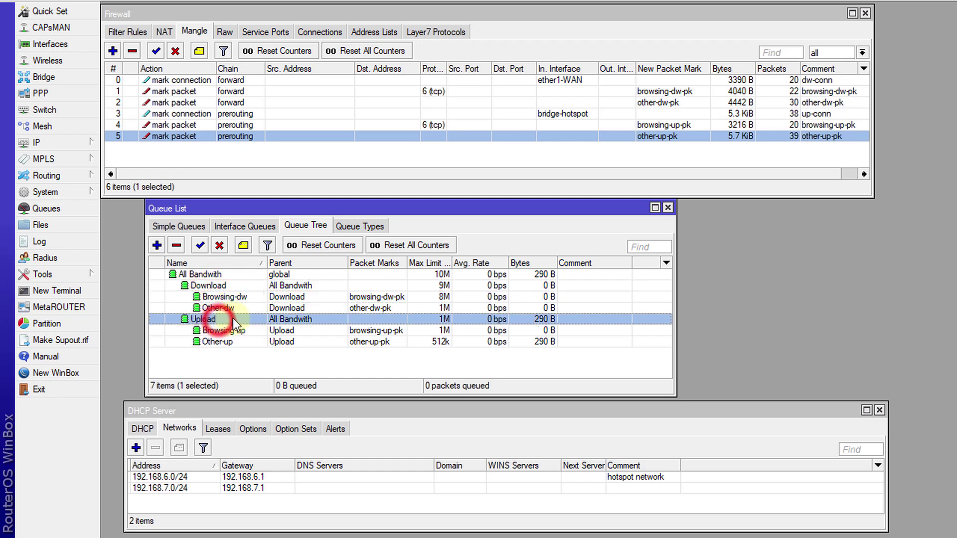
pyautogui.click(227, 343)
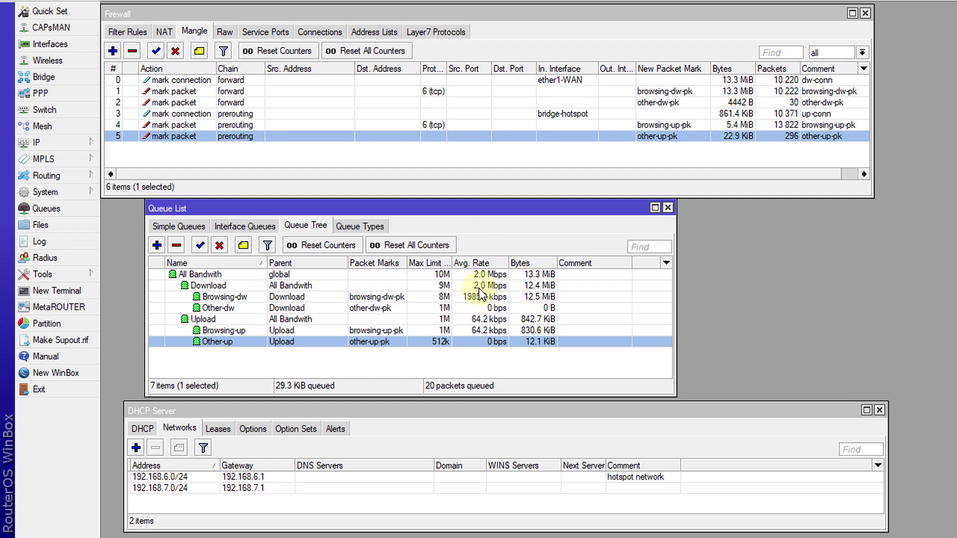
# Check the pcq-download-2M entry among the queue types, and return to the queue tree
pyautogui.click(355, 227)
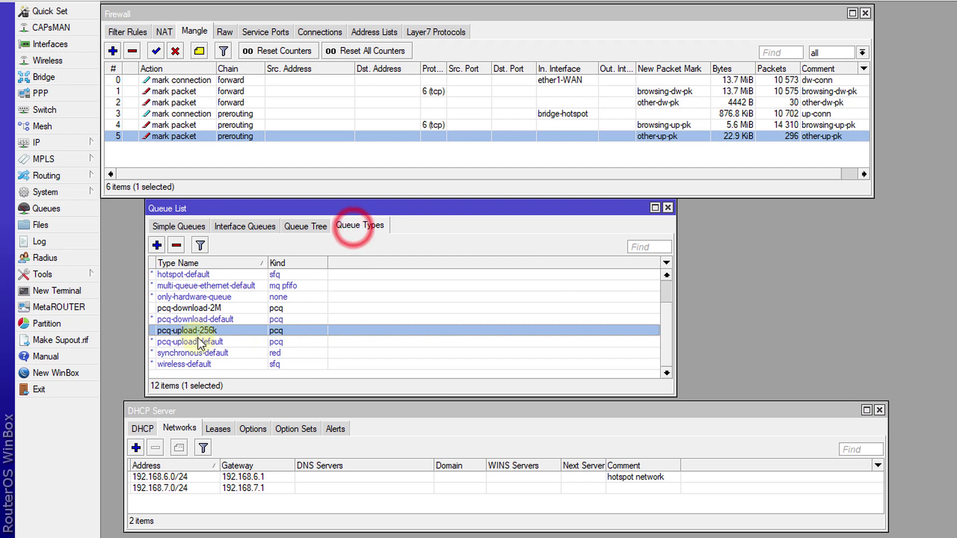
pyautogui.click(225, 308)
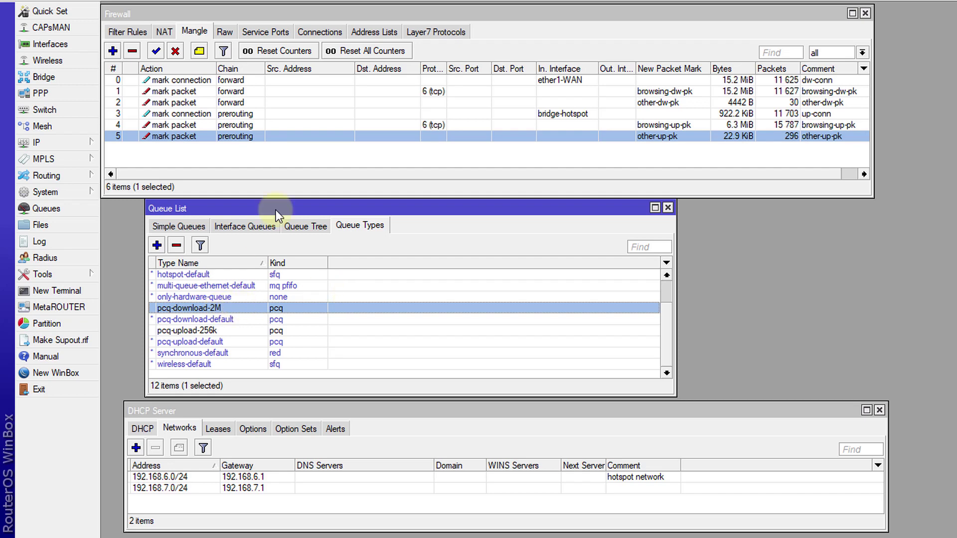
pyautogui.click(297, 226)
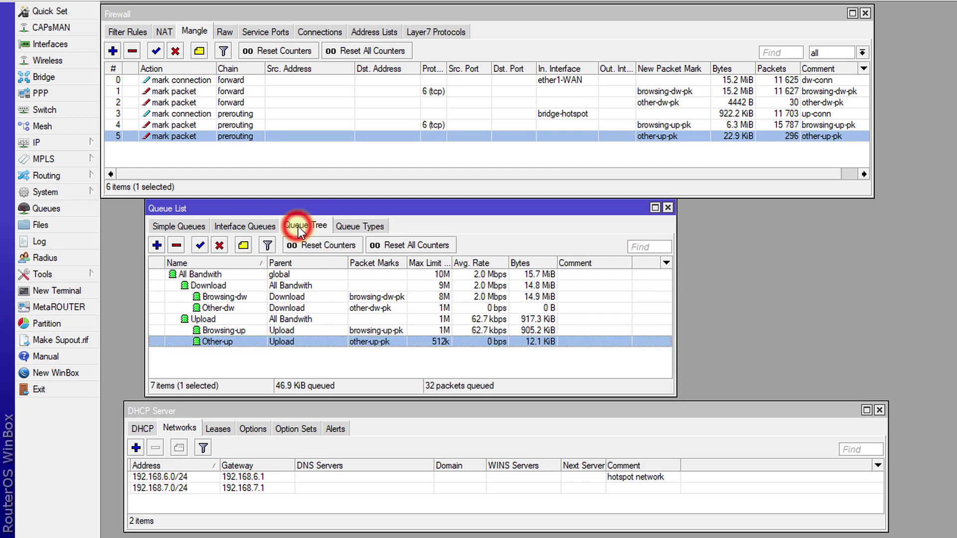
# Change the Browsing-dw queue's type to pcq-download-default and save it
pyautogui.click(280, 298)
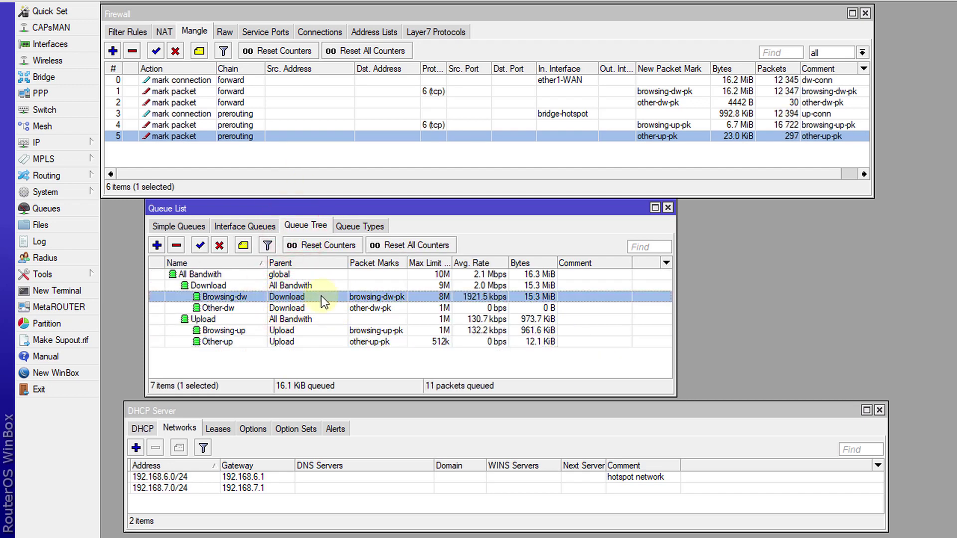
pyautogui.doubleClick(339, 296)
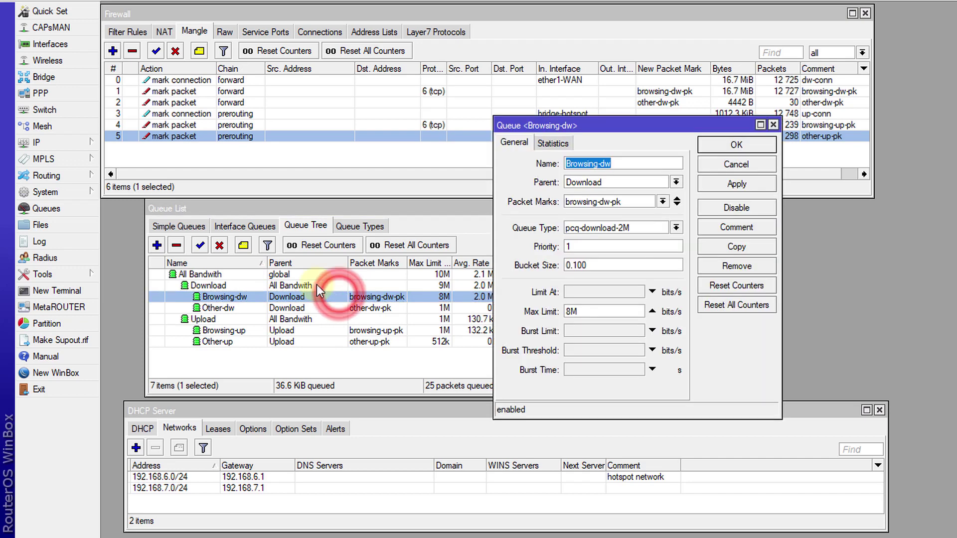
pyautogui.click(675, 227)
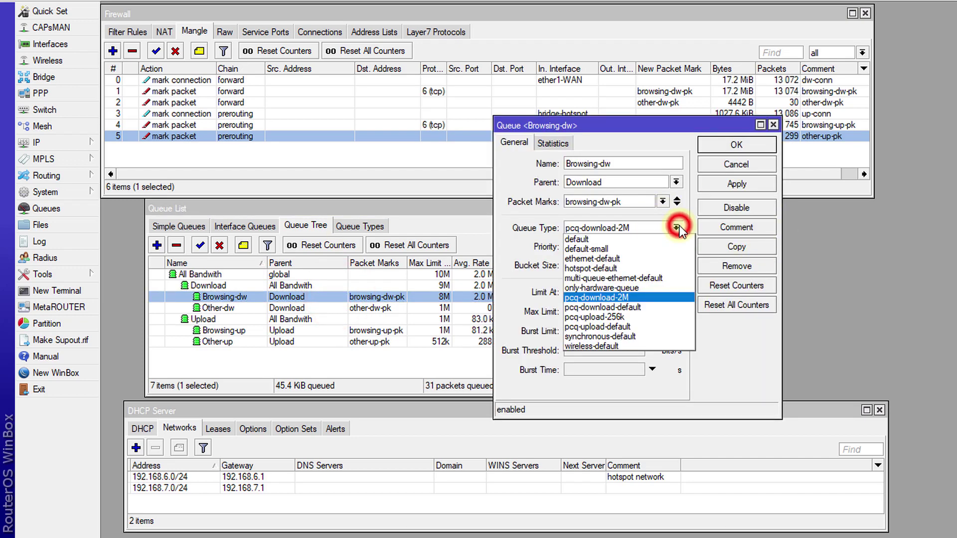
pyautogui.click(639, 306)
pyautogui.click(736, 183)
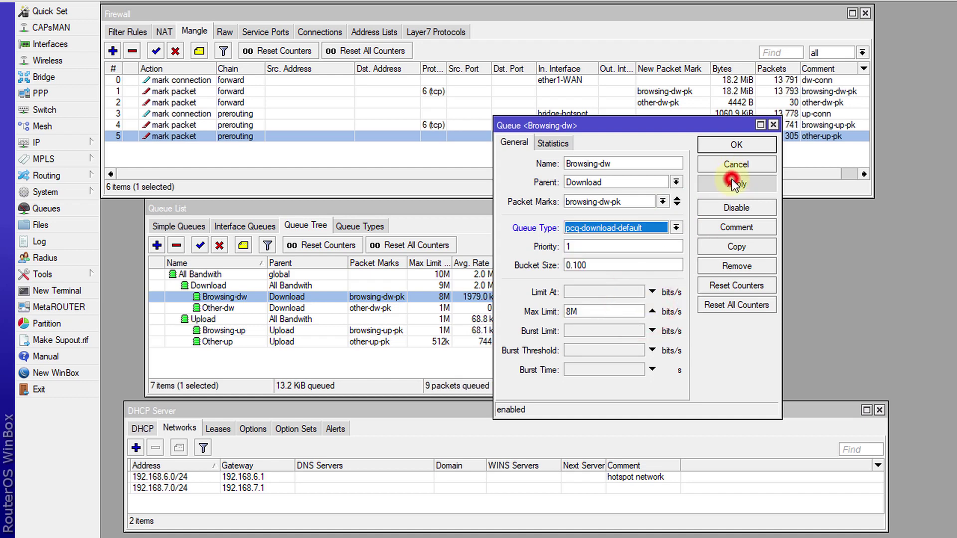
pyautogui.click(729, 145)
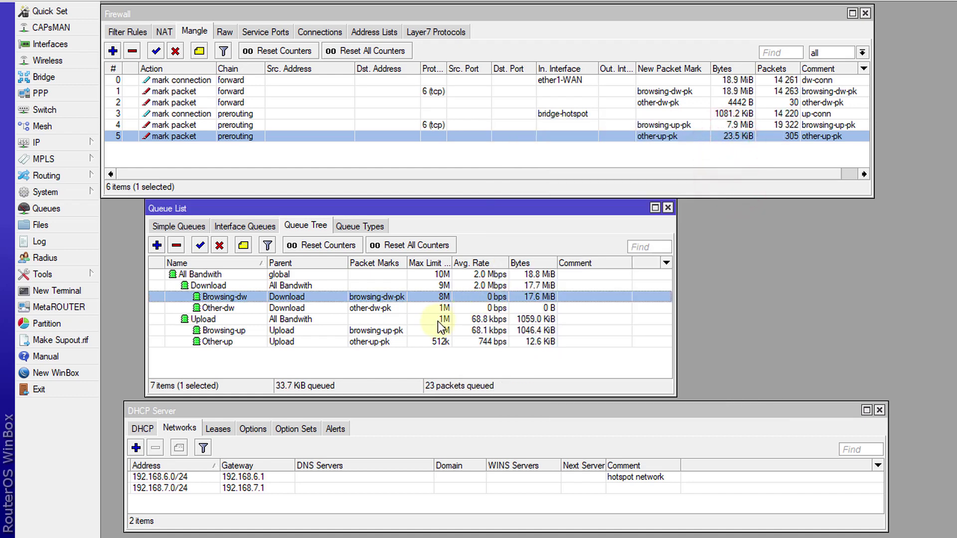